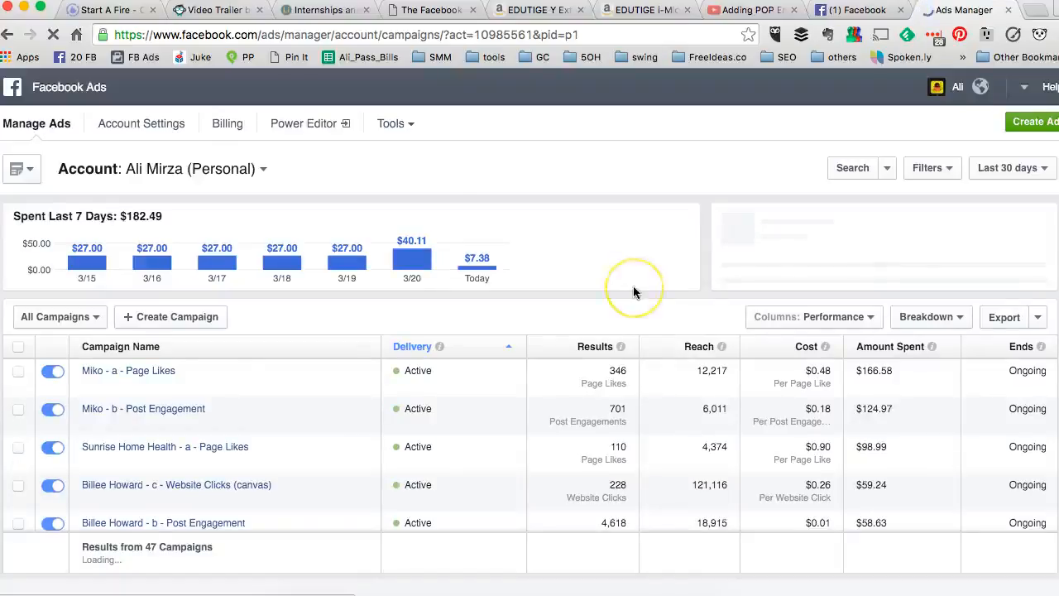
Step: Start creating a new ad campaign with the Promote your Page objective
{"action": "scroll", "coordinate": [634, 291], "scroll_direction": "down", "scroll_amount": 10}
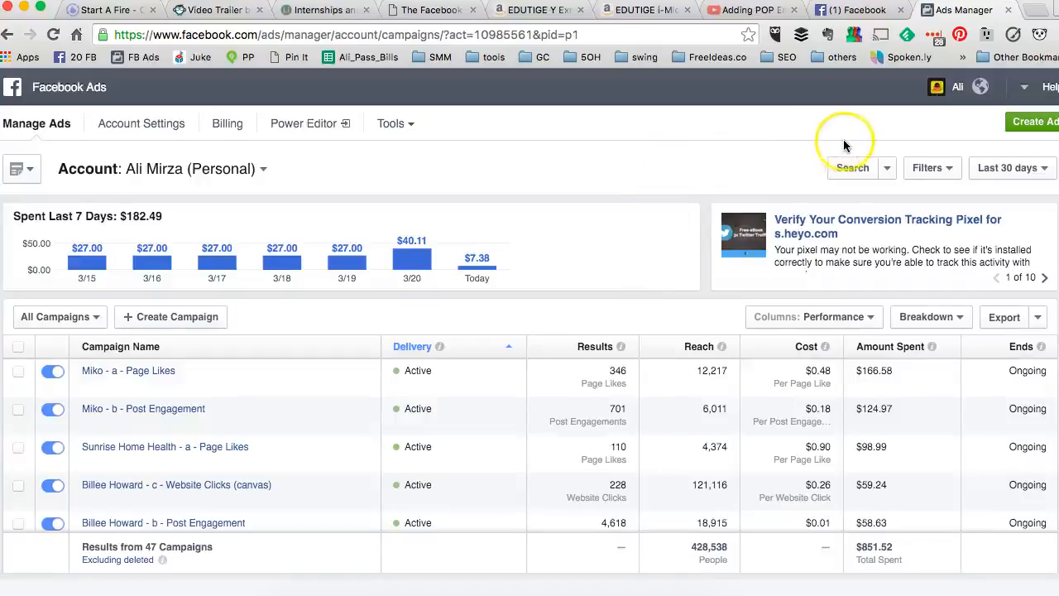
{"action": "left_click", "coordinate": [1032, 126]}
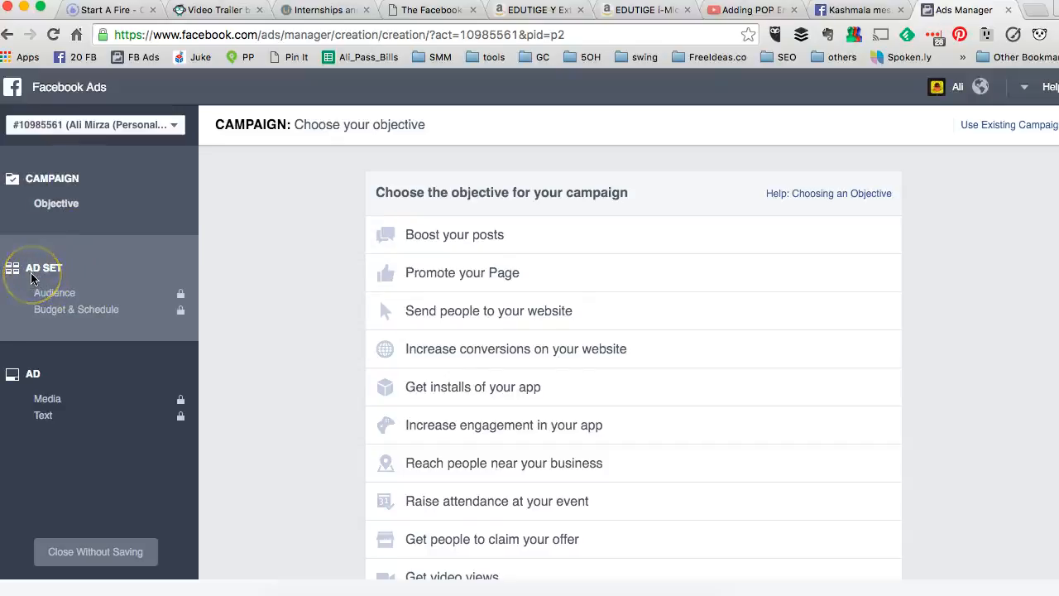
{"action": "left_click", "coordinate": [54, 290]}
{"action": "left_click", "coordinate": [58, 298]}
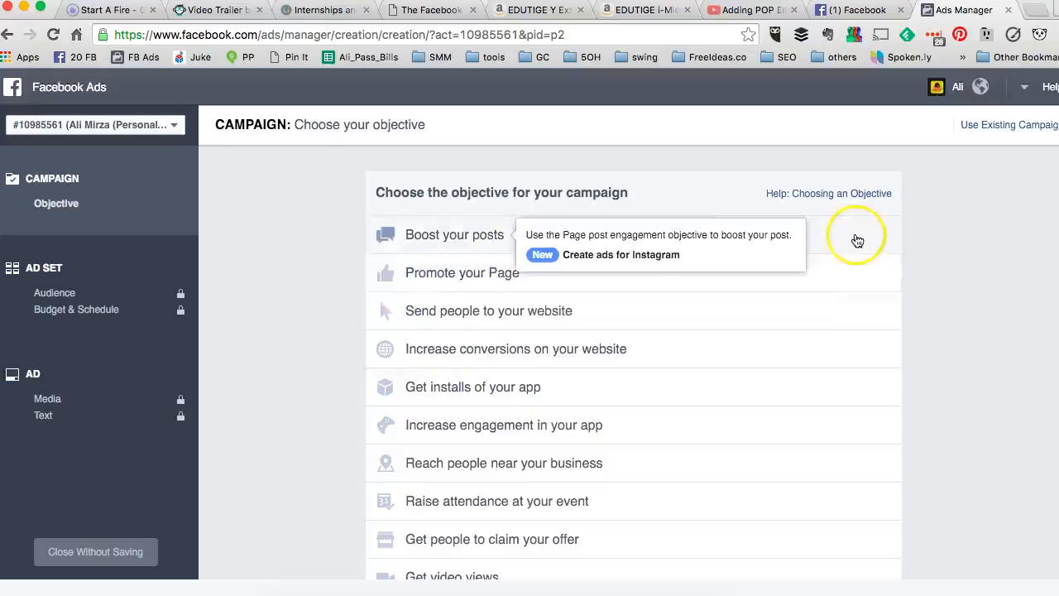
{"action": "scroll", "coordinate": [947, 248], "scroll_direction": "down", "scroll_amount": 1}
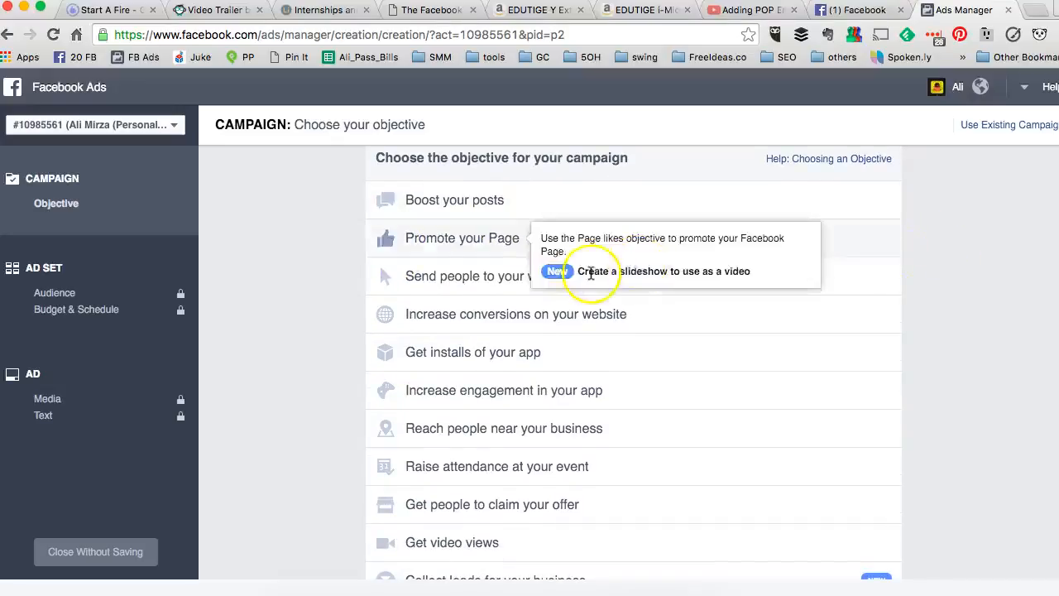
{"action": "left_click", "coordinate": [424, 247]}
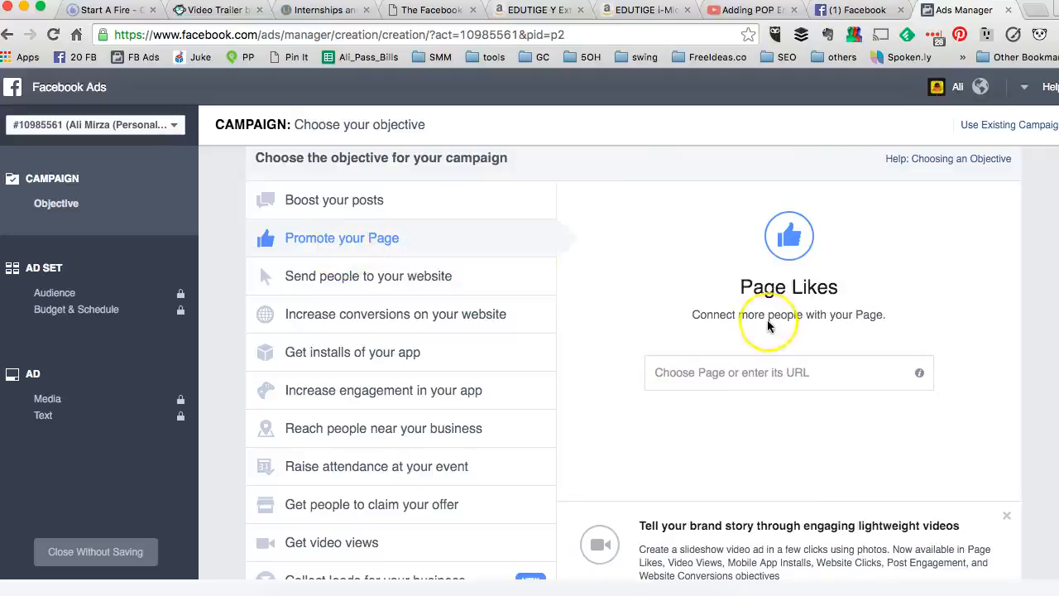
Step: Choose i Social You as the Page to promote
{"action": "scroll", "coordinate": [768, 325], "scroll_direction": "down", "scroll_amount": 2}
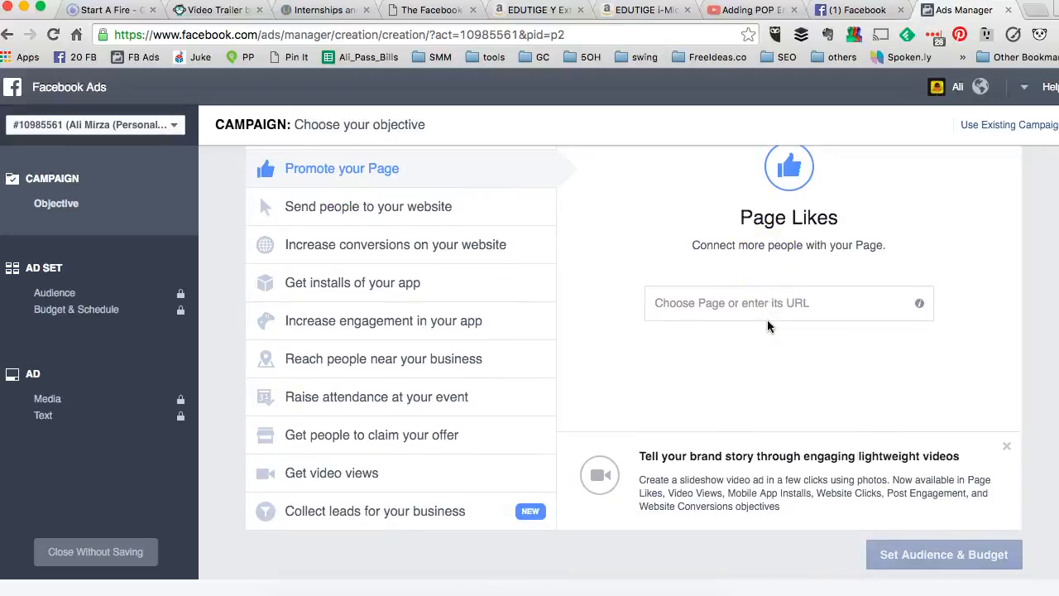
{"action": "scroll", "coordinate": [768, 325], "scroll_direction": "up", "scroll_amount": 1}
{"action": "left_click", "coordinate": [759, 323]}
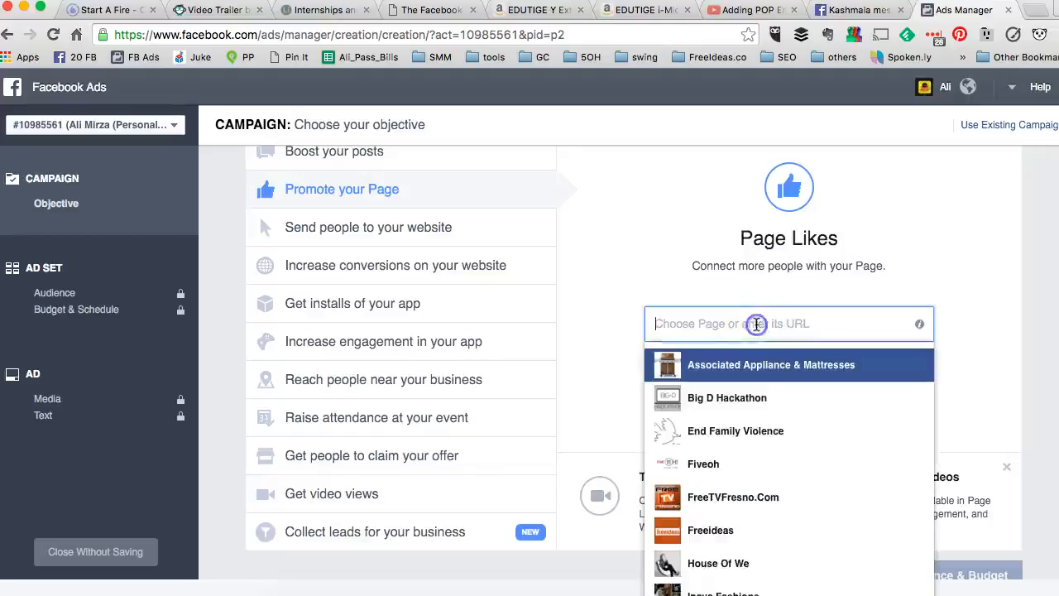
{"action": "left_click", "coordinate": [662, 276]}
{"action": "left_click", "coordinate": [803, 328]}
{"action": "type", "text": "i so"}
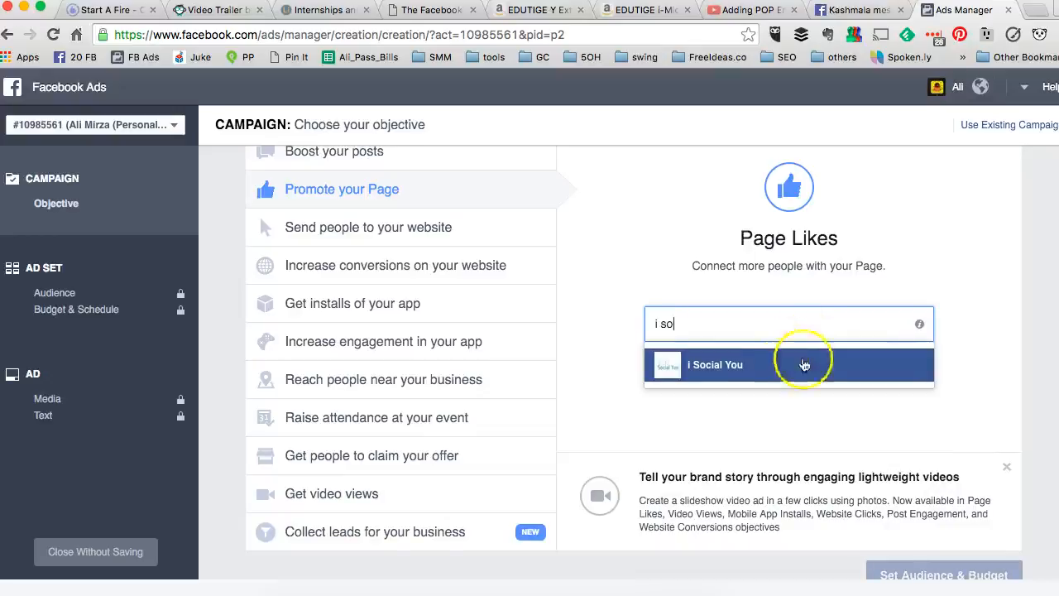
{"action": "left_click", "coordinate": [778, 371]}
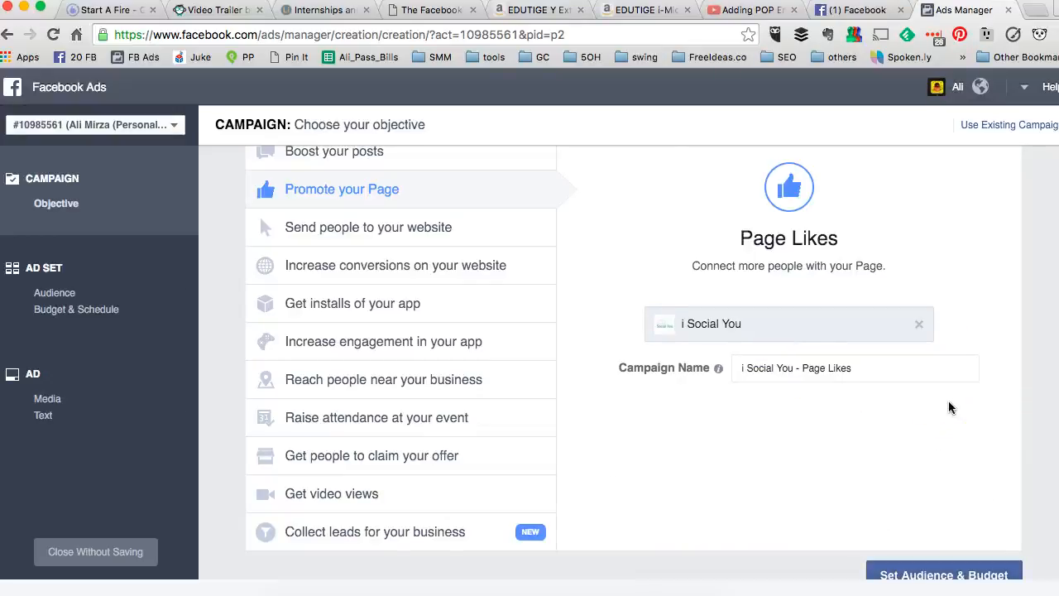
Step: Keep the suggested campaign name "i Social You - Page Likes" and continue to the audience and budget setup
{"action": "scroll", "coordinate": [948, 400], "scroll_direction": "down", "scroll_amount": 1}
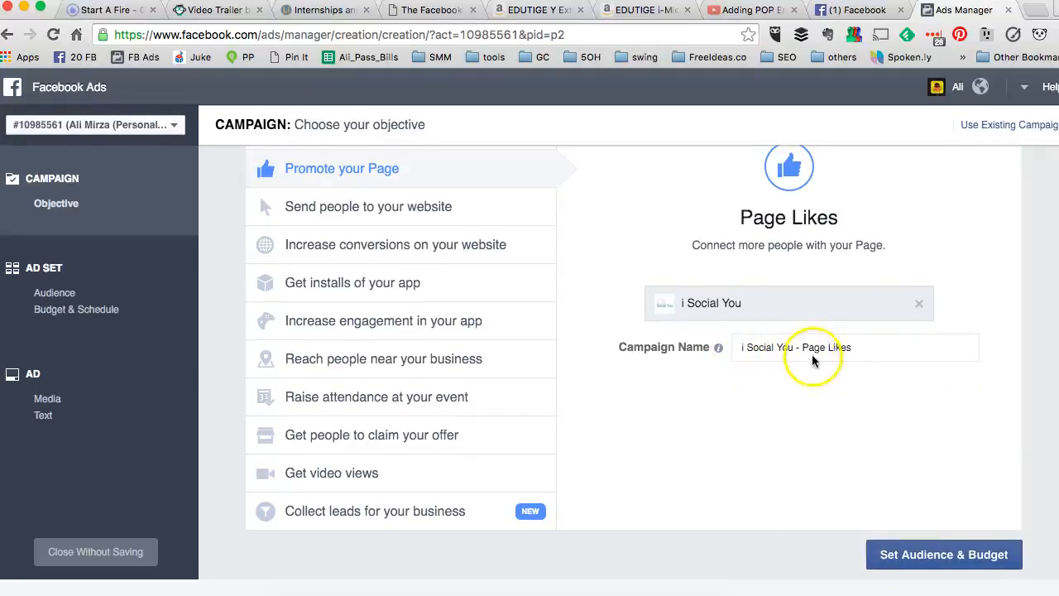
{"action": "triple_click", "coordinate": [866, 351]}
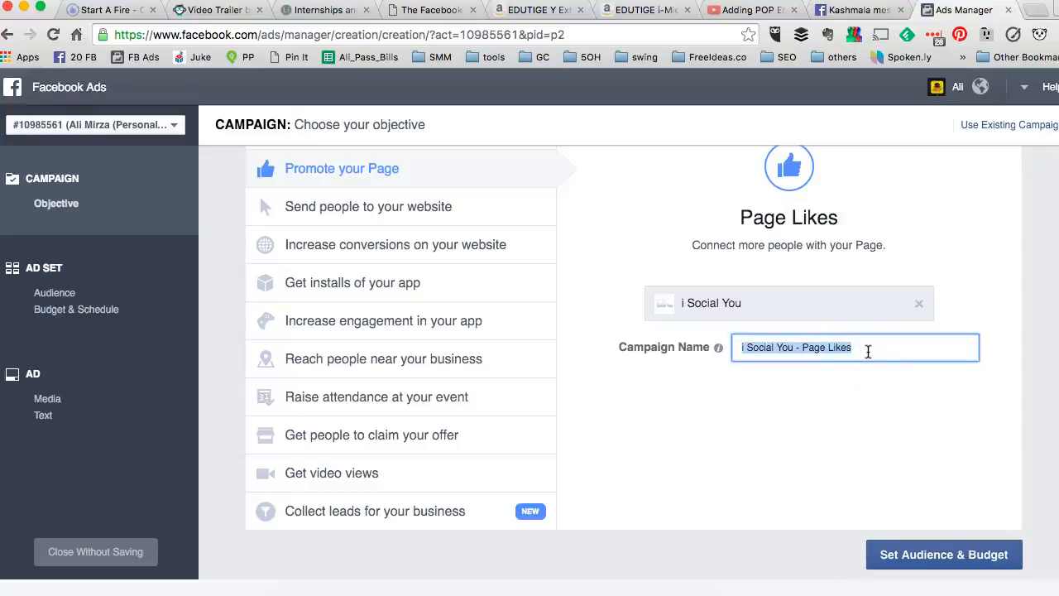
{"action": "left_click", "coordinate": [848, 405]}
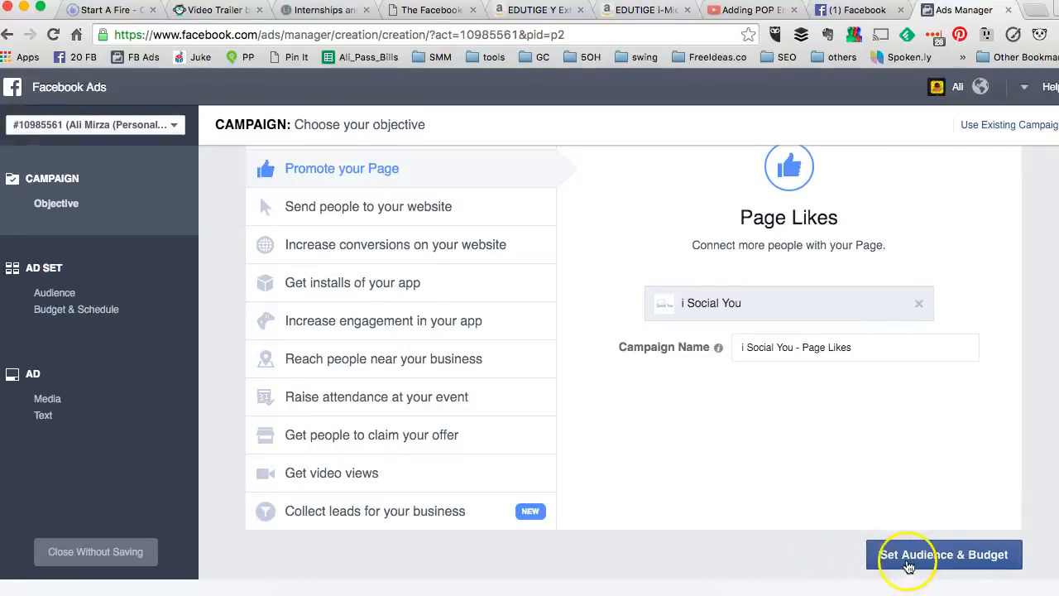
{"action": "left_click", "coordinate": [958, 563]}
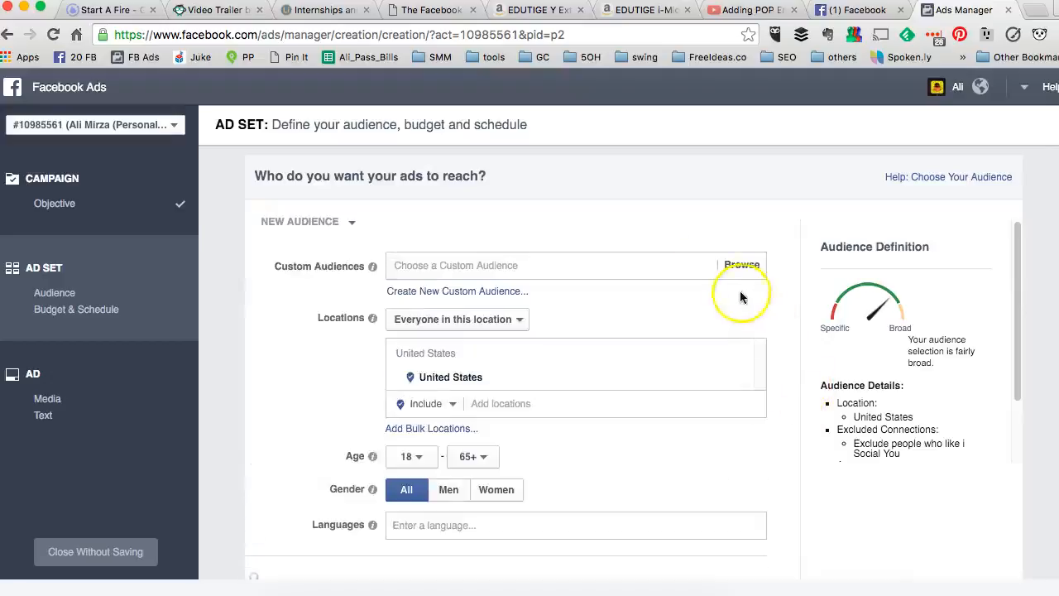
Step: Review the ad set's audience, budget and schedule settings and the list of available custom audiences
{"action": "scroll", "coordinate": [684, 246], "scroll_direction": "down", "scroll_amount": 5}
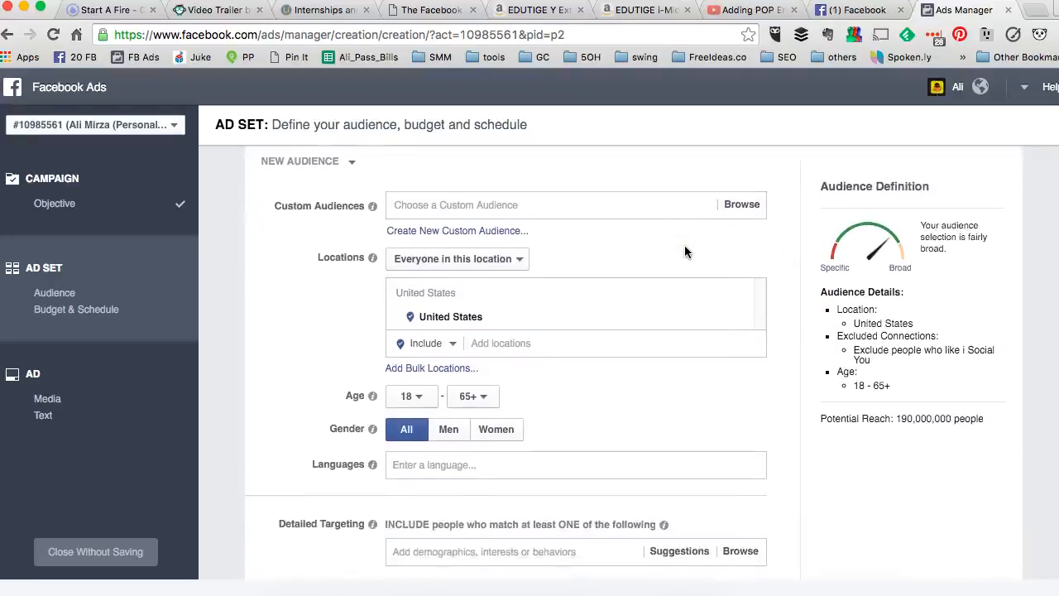
{"action": "scroll", "coordinate": [684, 259], "scroll_direction": "down", "scroll_amount": 5}
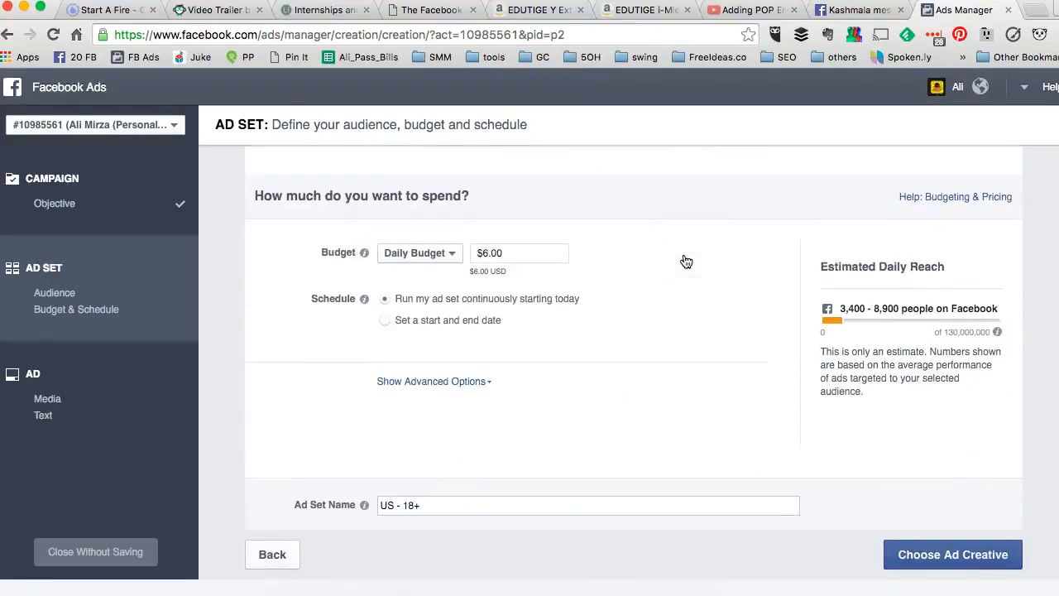
{"action": "scroll", "coordinate": [686, 262], "scroll_direction": "up", "scroll_amount": 5}
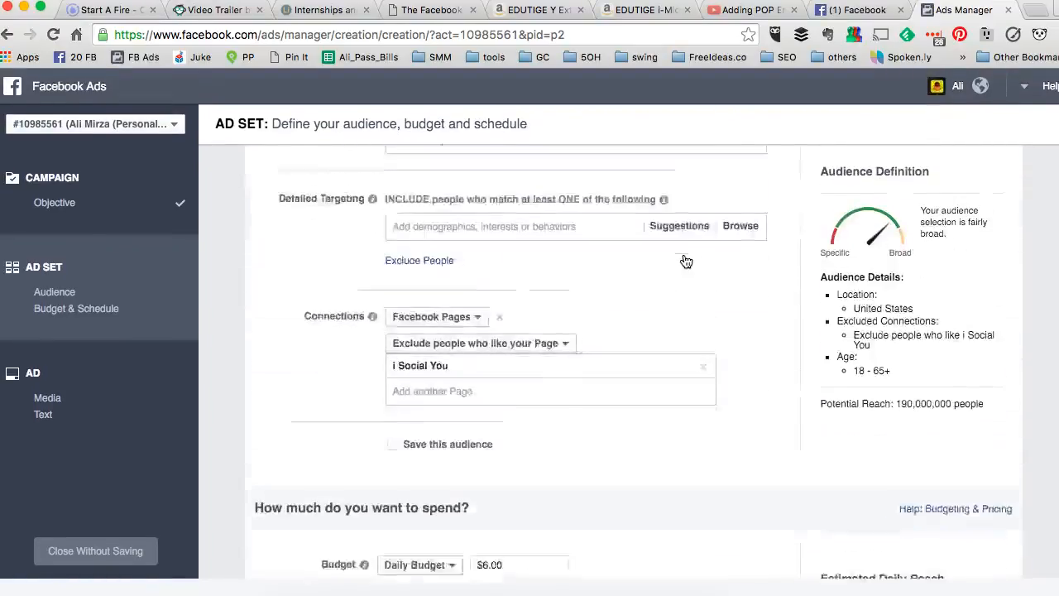
{"action": "scroll", "coordinate": [686, 261], "scroll_direction": "up", "scroll_amount": 4}
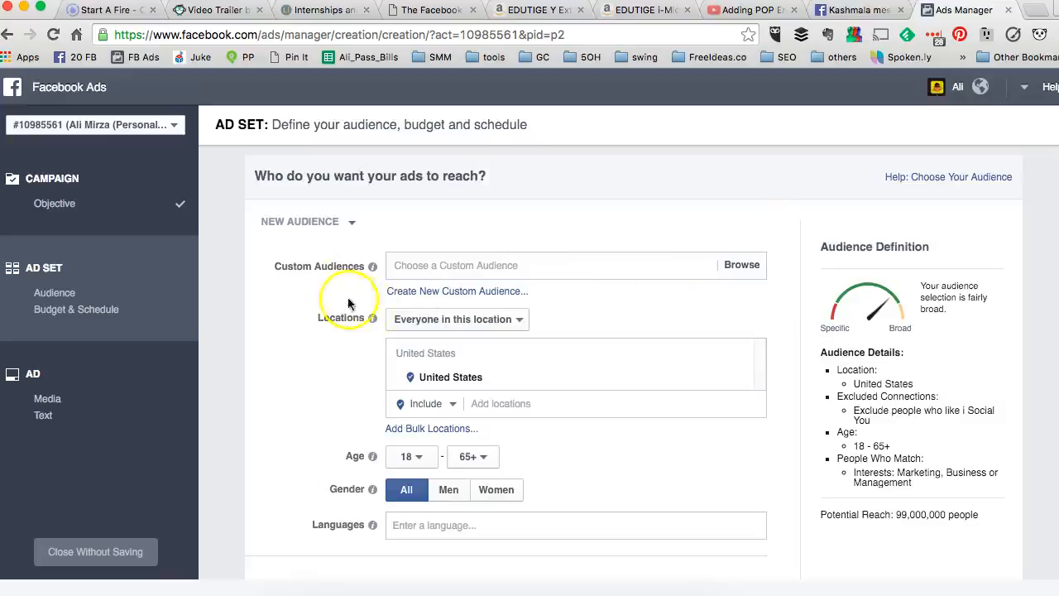
{"action": "left_click", "coordinate": [421, 264]}
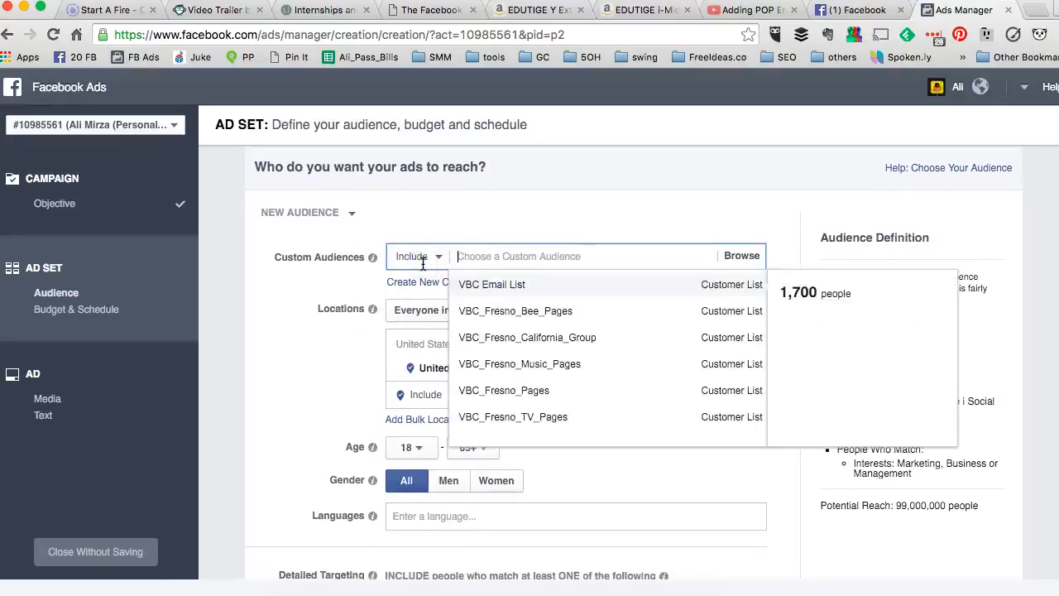
{"action": "left_click", "coordinate": [444, 222]}
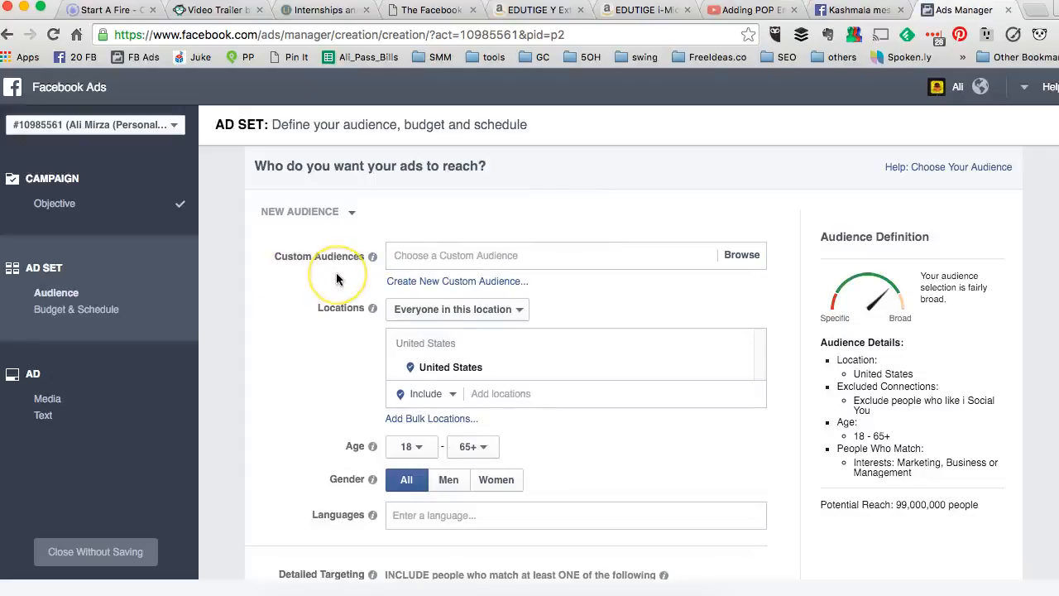
Step: Set the audience location to Dallas, Texas, including cities within a 50-mile radius
{"action": "scroll", "coordinate": [402, 279], "scroll_direction": "down", "scroll_amount": 3}
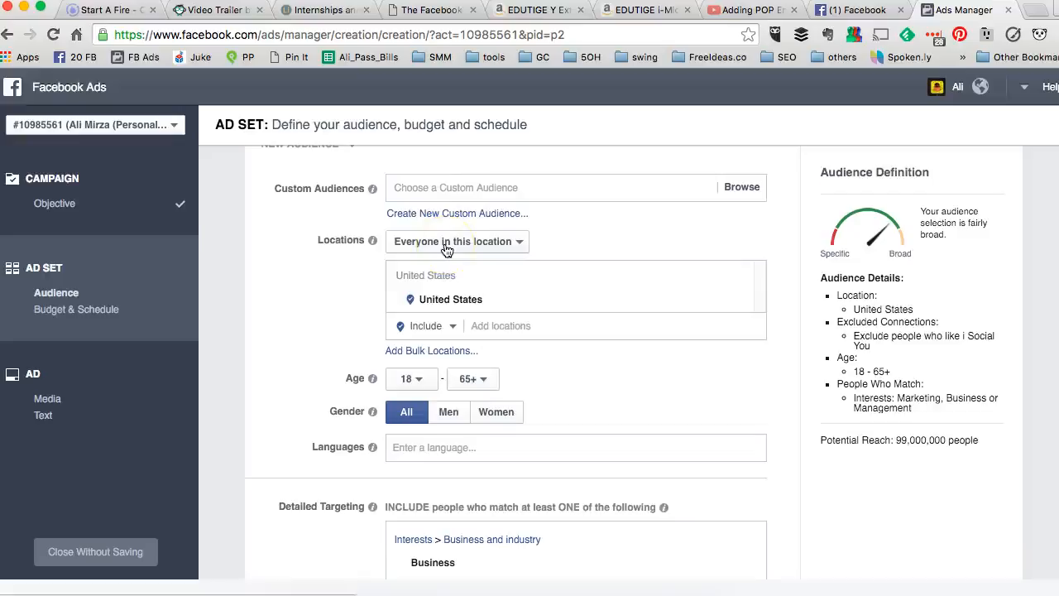
{"action": "left_click", "coordinate": [495, 326]}
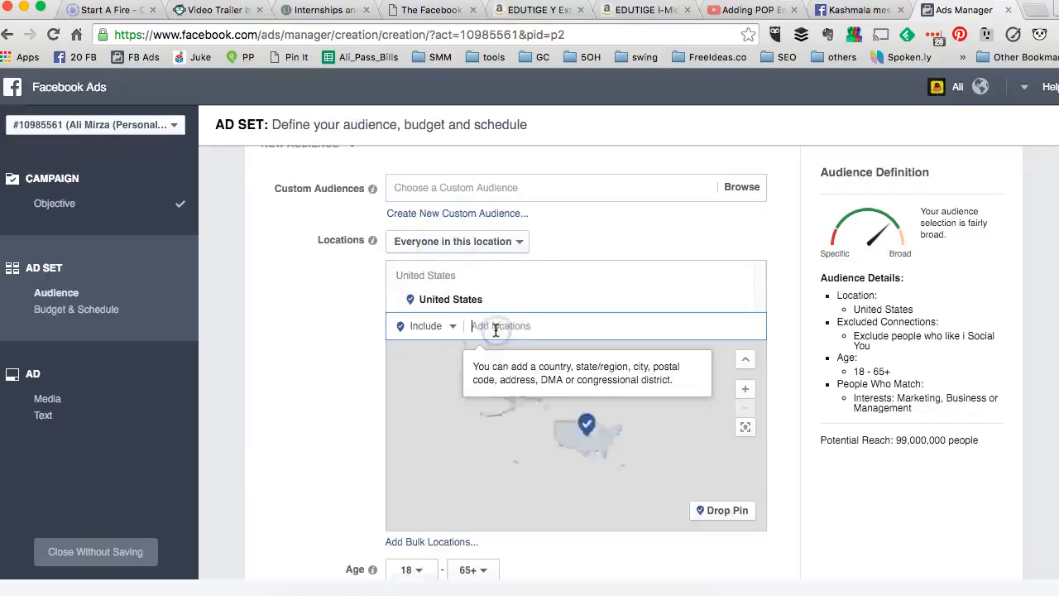
{"action": "type", "text": "dallas"}
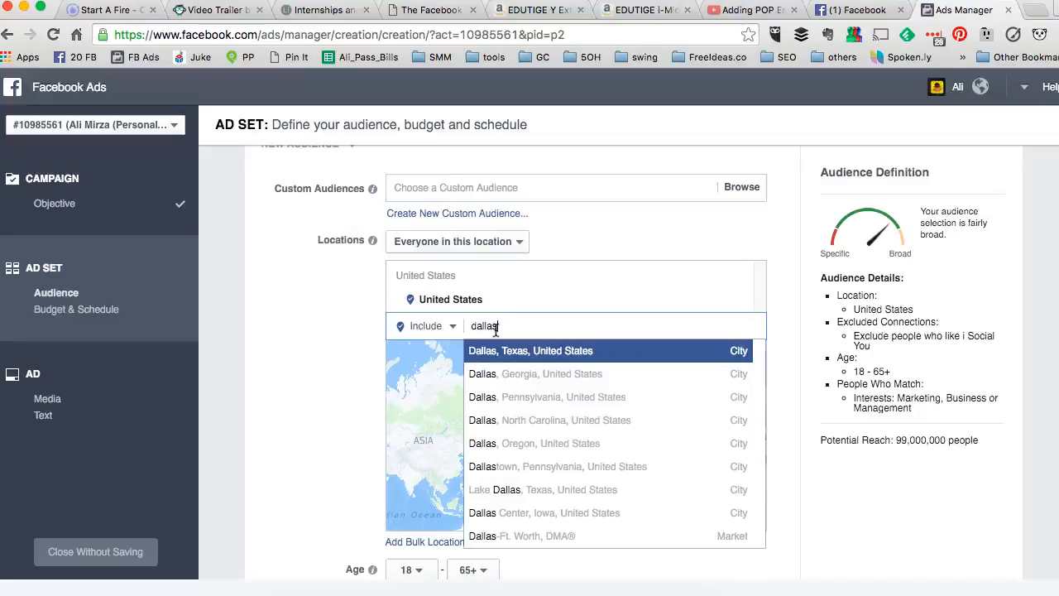
{"action": "left_click", "coordinate": [504, 360]}
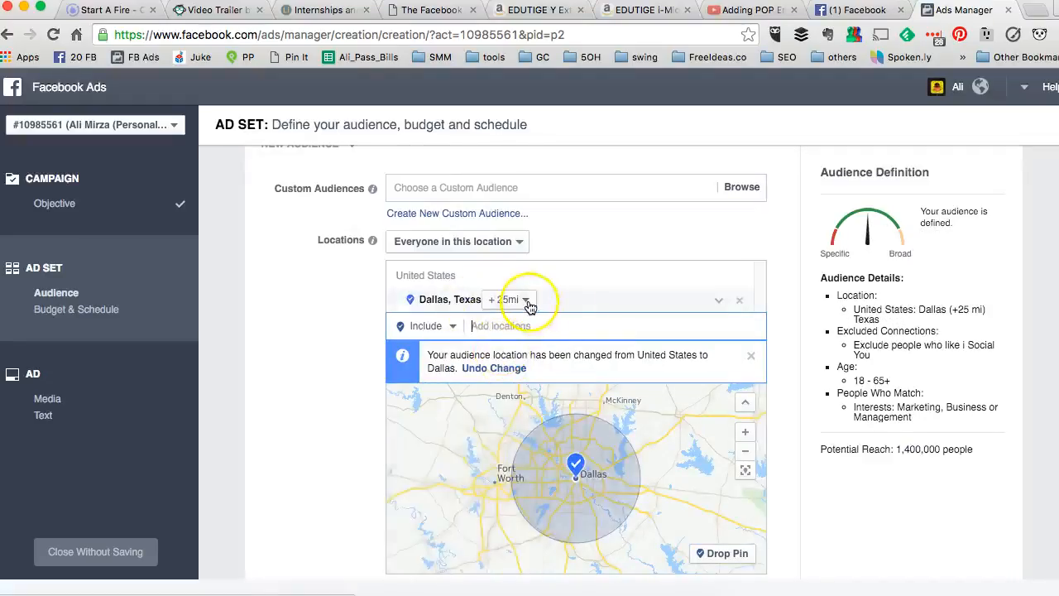
{"action": "left_click", "coordinate": [527, 302]}
{"action": "left_click", "coordinate": [539, 372]}
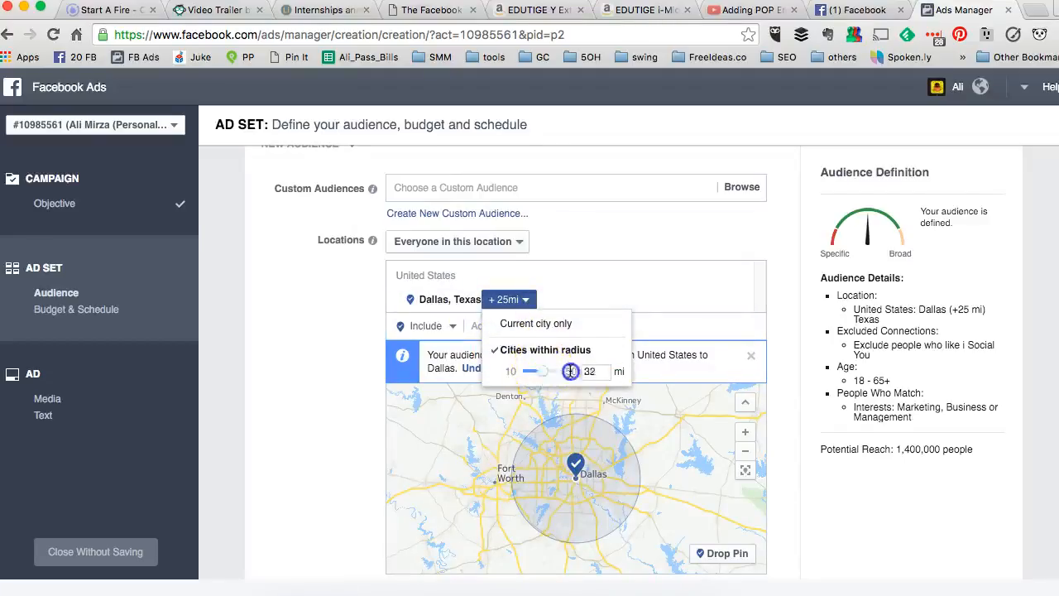
{"action": "left_click", "coordinate": [379, 364]}
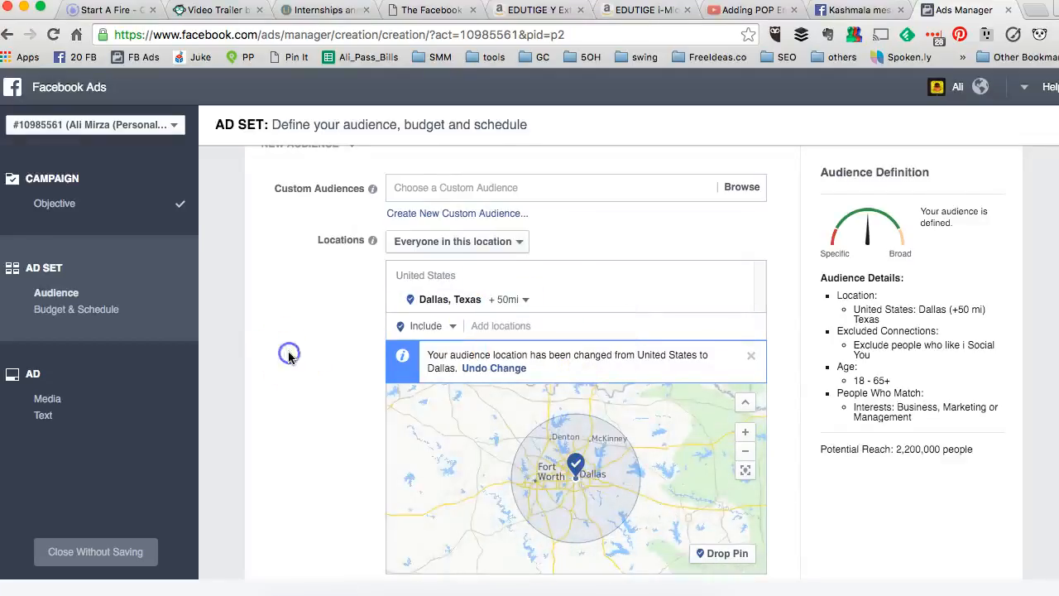
Step: Set the audience's minimum age to 25
{"action": "scroll", "coordinate": [288, 352], "scroll_direction": "down", "scroll_amount": 2}
{"action": "scroll", "coordinate": [288, 351], "scroll_direction": "down", "scroll_amount": 5}
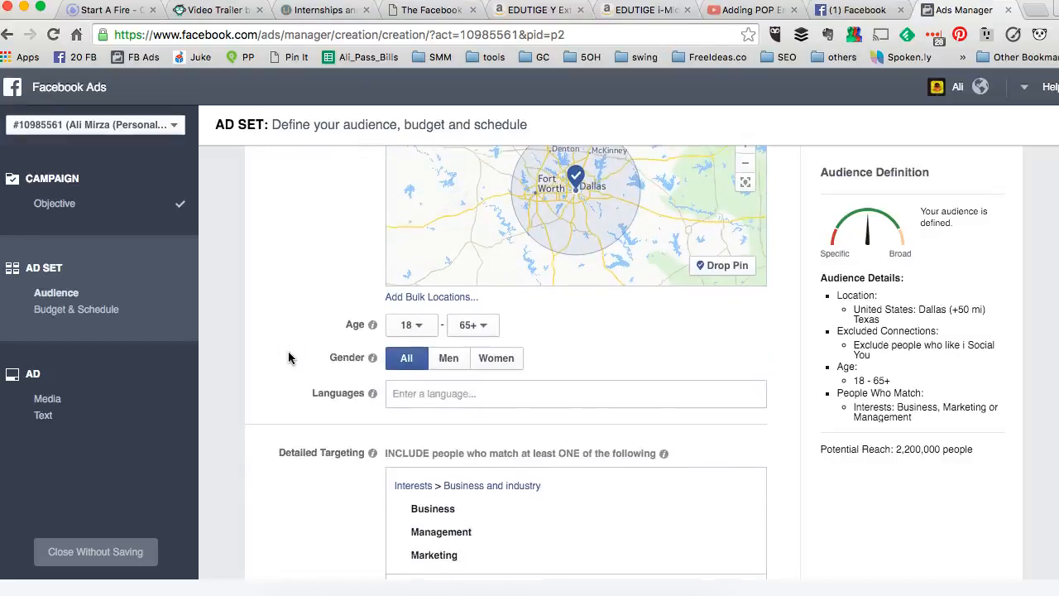
{"action": "left_click", "coordinate": [418, 248]}
{"action": "left_click", "coordinate": [418, 245]}
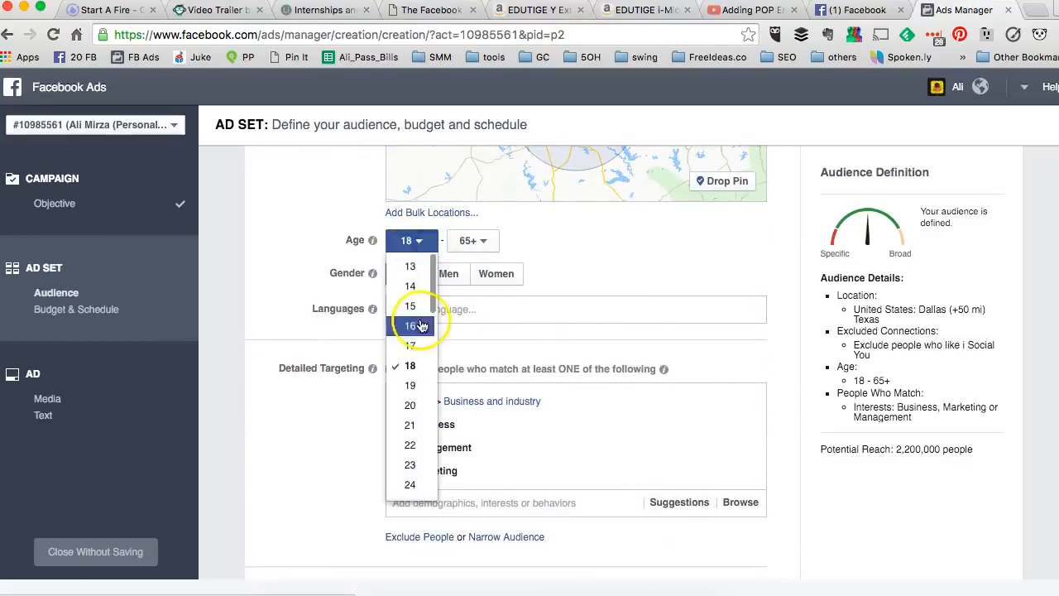
{"action": "scroll", "coordinate": [422, 325], "scroll_direction": "down", "scroll_amount": 1}
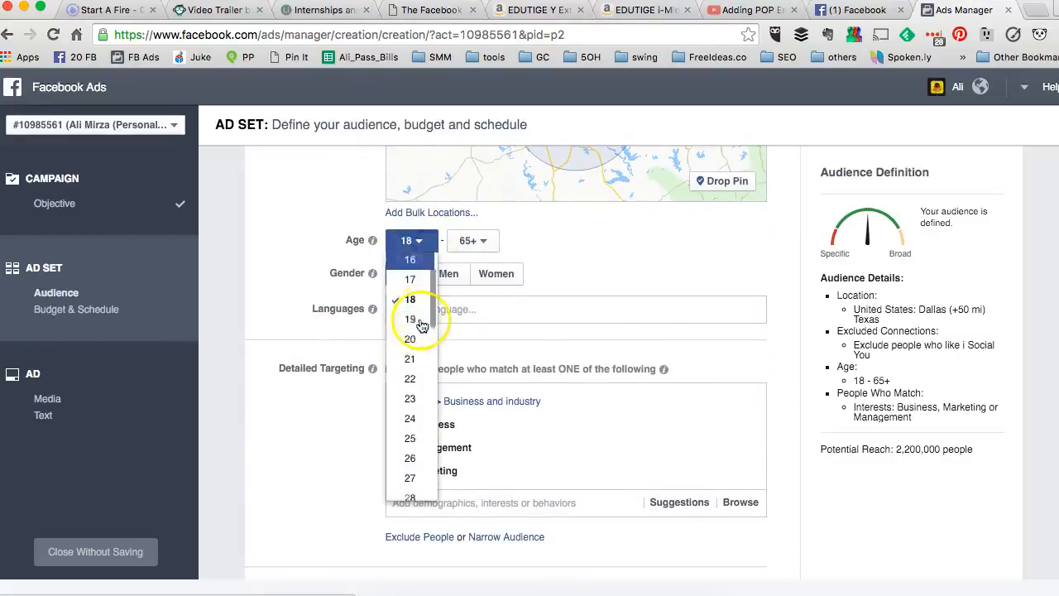
{"action": "left_click", "coordinate": [418, 420]}
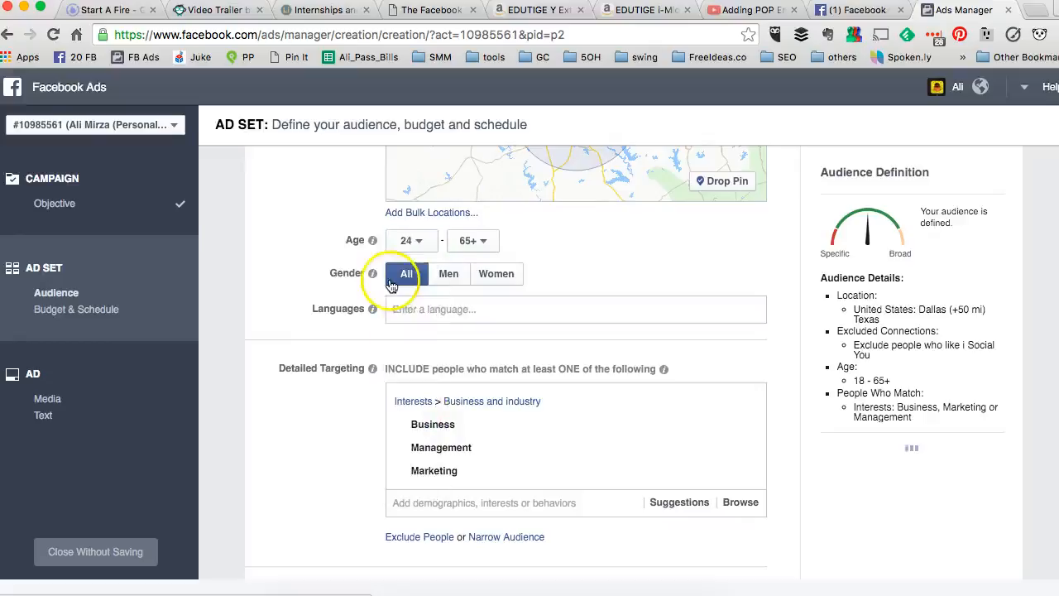
{"action": "left_click", "coordinate": [418, 246]}
{"action": "scroll", "coordinate": [420, 343], "scroll_direction": "down", "scroll_amount": 1}
{"action": "left_click", "coordinate": [411, 458]}
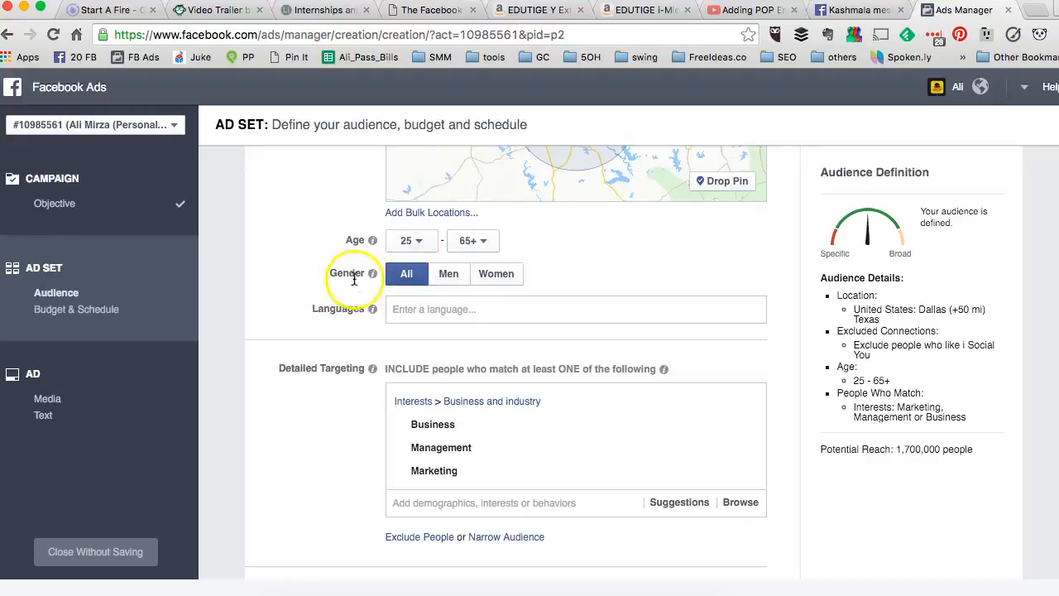
{"action": "scroll", "coordinate": [303, 313], "scroll_direction": "down", "scroll_amount": 2}
{"action": "left_click", "coordinate": [400, 229]}
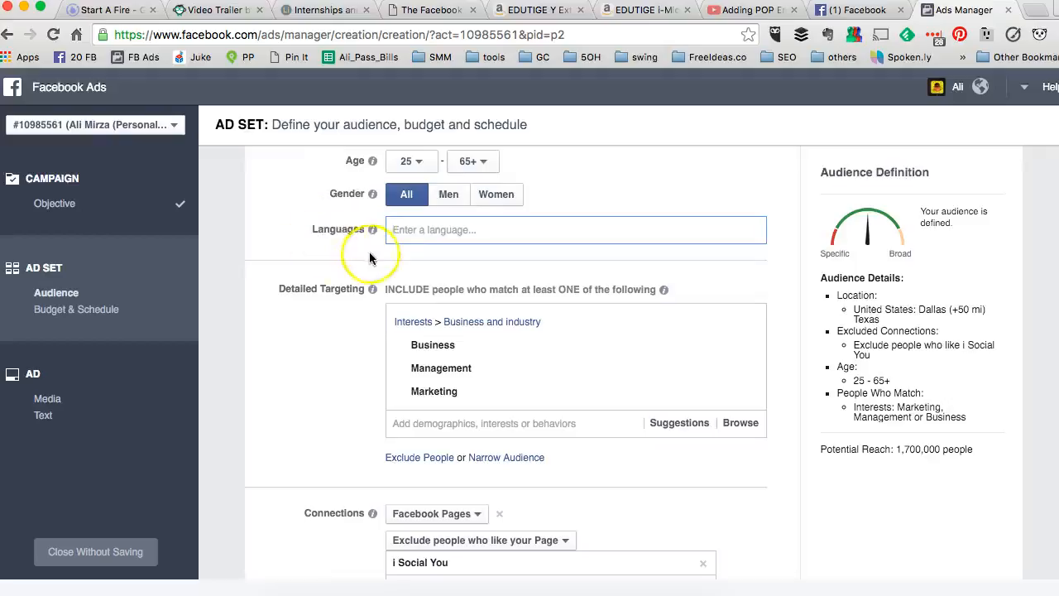
{"action": "type", "text": "spa"}
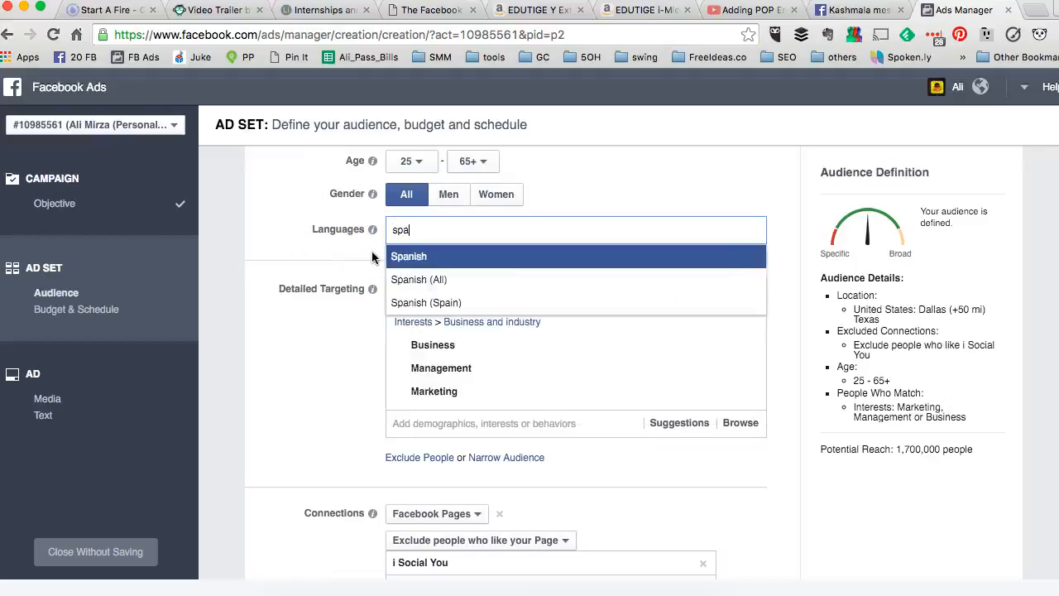
{"action": "type", "text": "ni"}
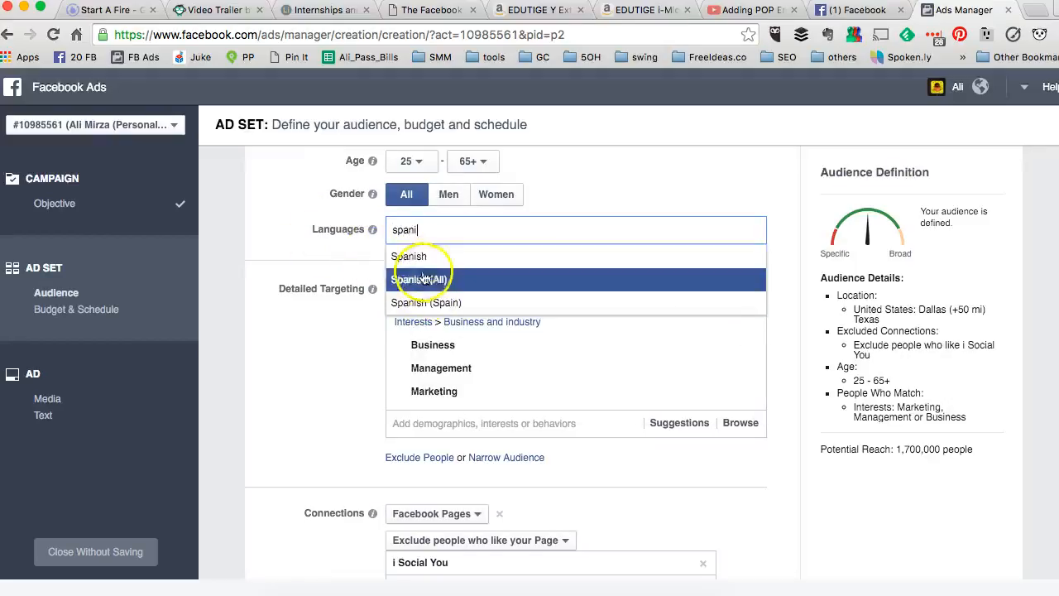
{"action": "double_click", "coordinate": [444, 232]}
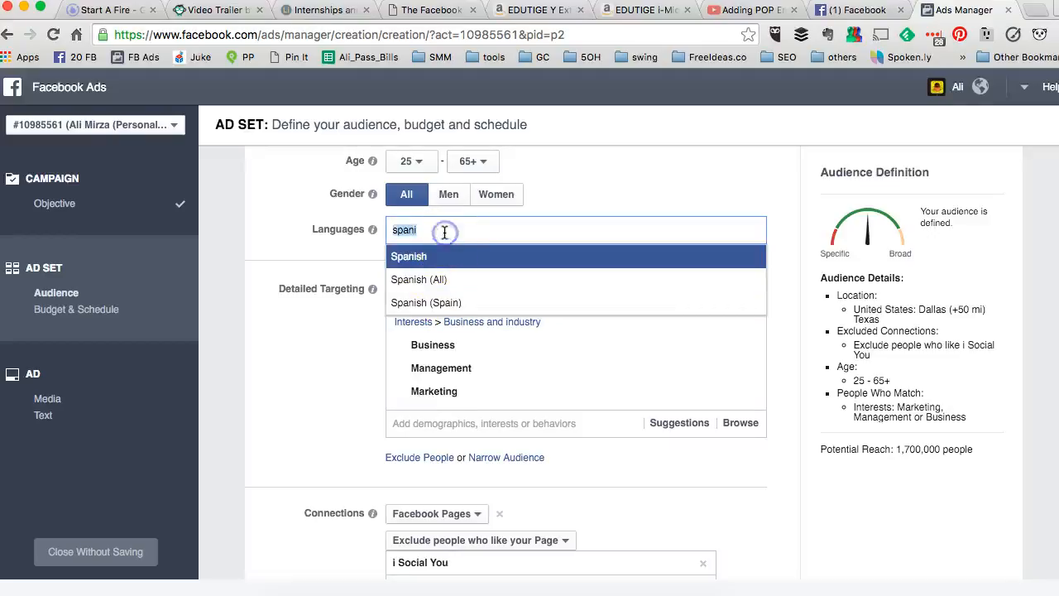
{"action": "key", "text": "BackSpace"}
{"action": "scroll", "coordinate": [444, 233], "scroll_direction": "down", "scroll_amount": 1}
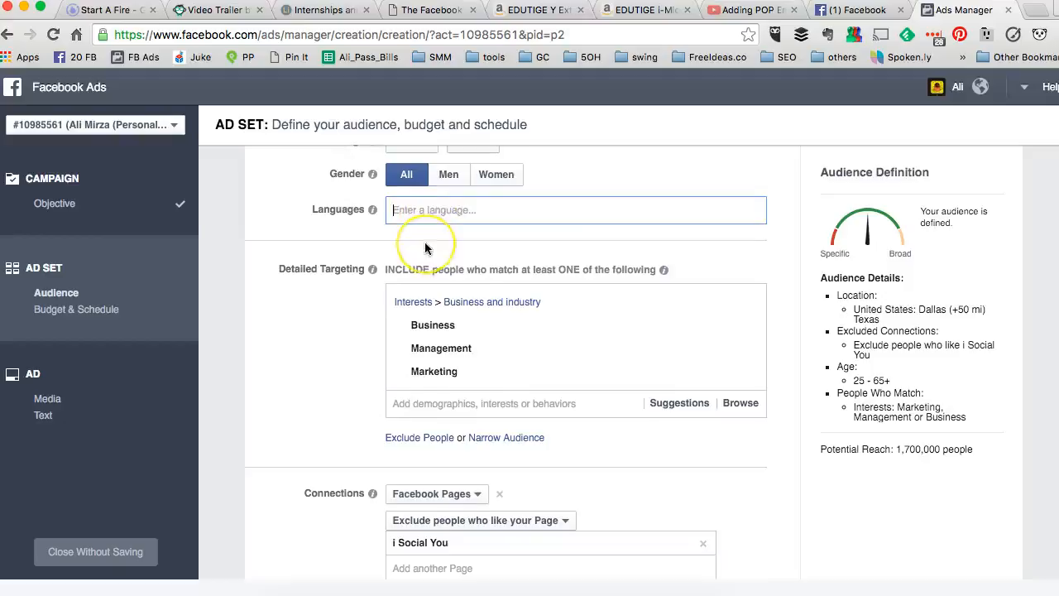
Step: Search detailed targeting for "social media" and add the Social media marketing interest to the audience
{"action": "scroll", "coordinate": [425, 237], "scroll_direction": "down", "scroll_amount": 1}
{"action": "scroll", "coordinate": [418, 249], "scroll_direction": "down", "scroll_amount": 2}
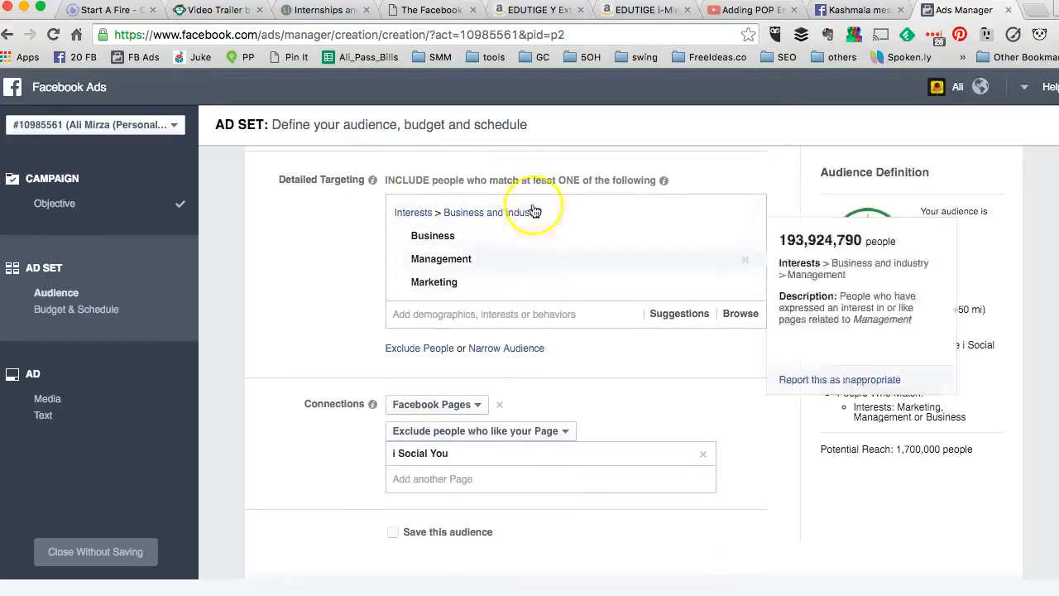
{"action": "mouse_move", "coordinate": [433, 238]}
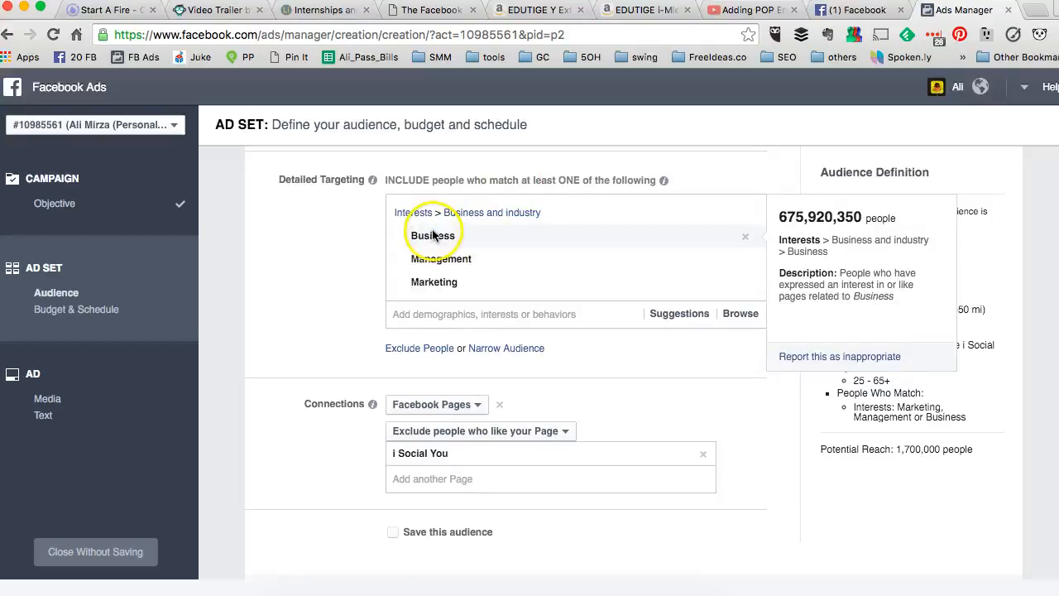
{"action": "mouse_move", "coordinate": [440, 291]}
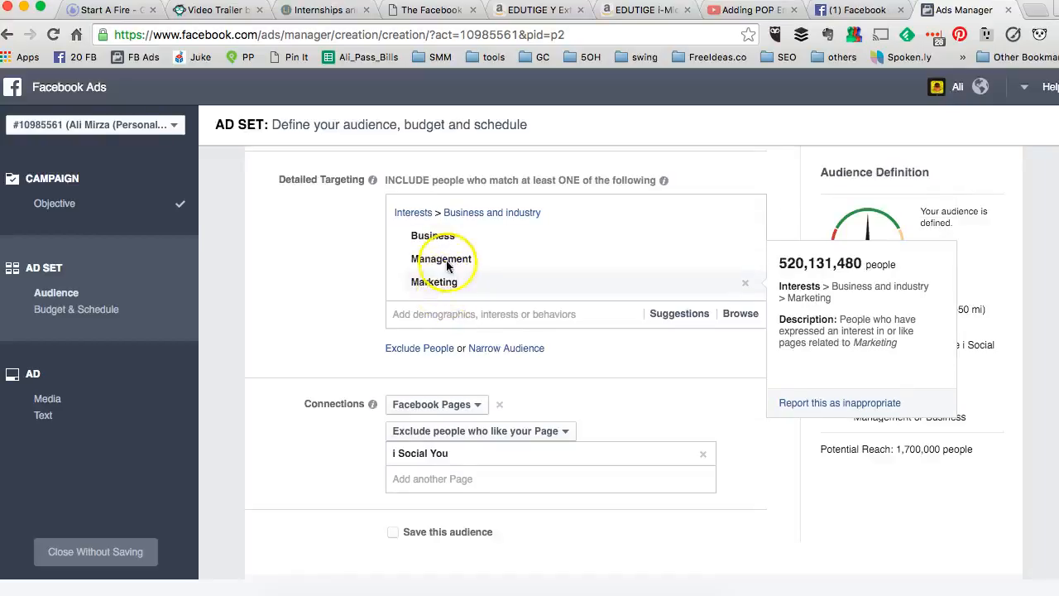
{"action": "left_click", "coordinate": [564, 314]}
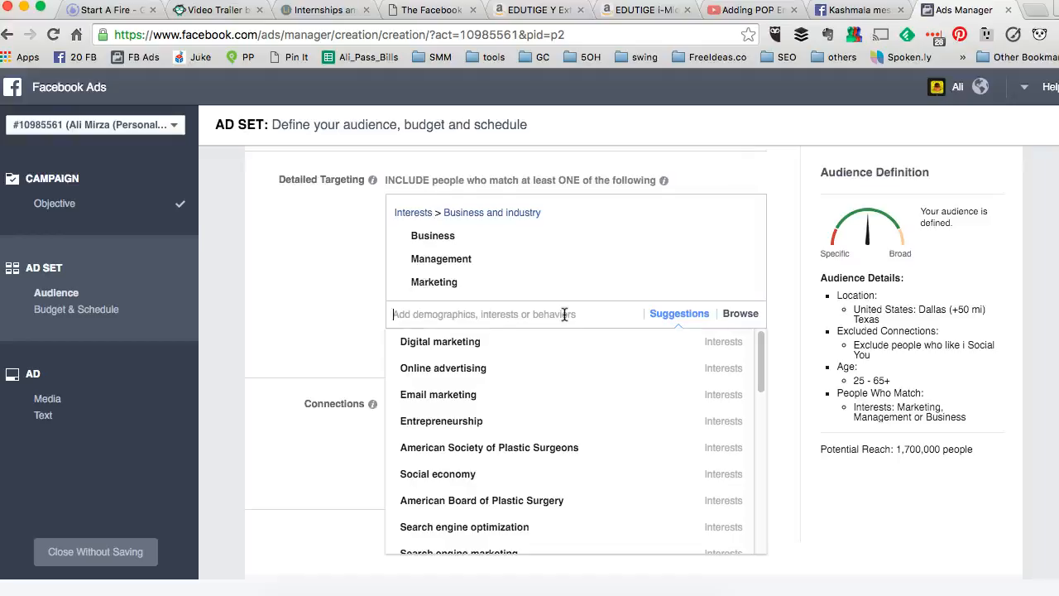
{"action": "type", "text": "social media"}
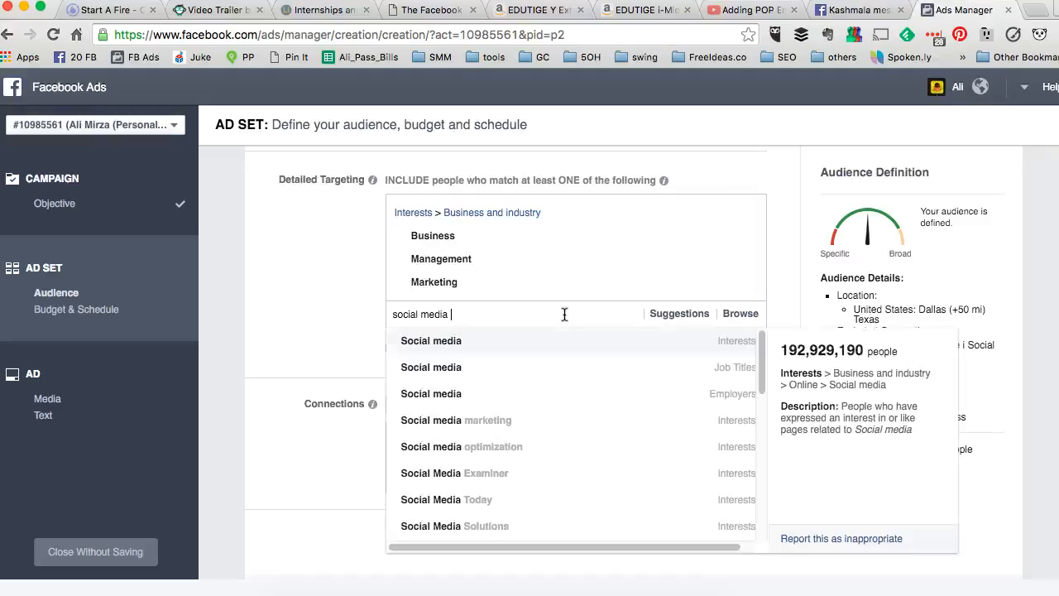
{"action": "scroll", "coordinate": [591, 378], "scroll_direction": "down", "scroll_amount": 1}
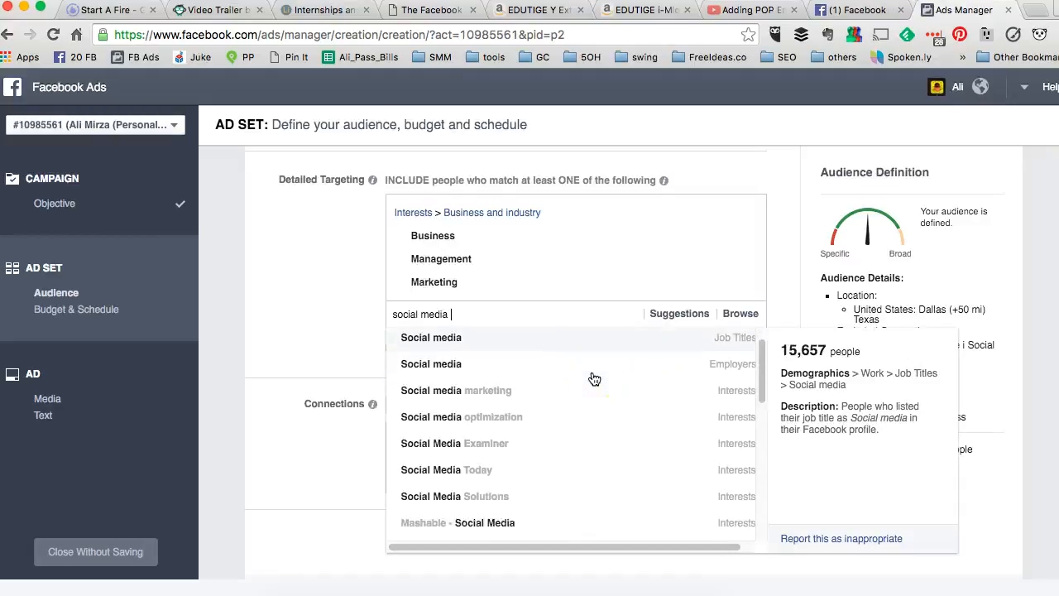
{"action": "left_click", "coordinate": [493, 390]}
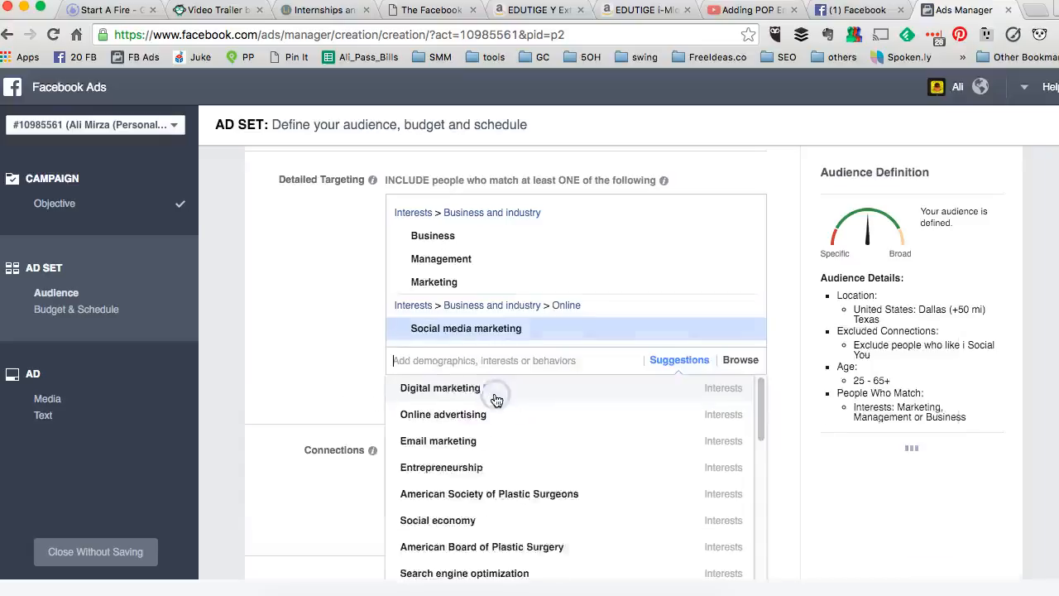
Step: Add the suggested interests Digital marketing, Email marketing and Content marketing to the detailed targeting
{"action": "scroll", "coordinate": [309, 319], "scroll_direction": "down", "scroll_amount": 1}
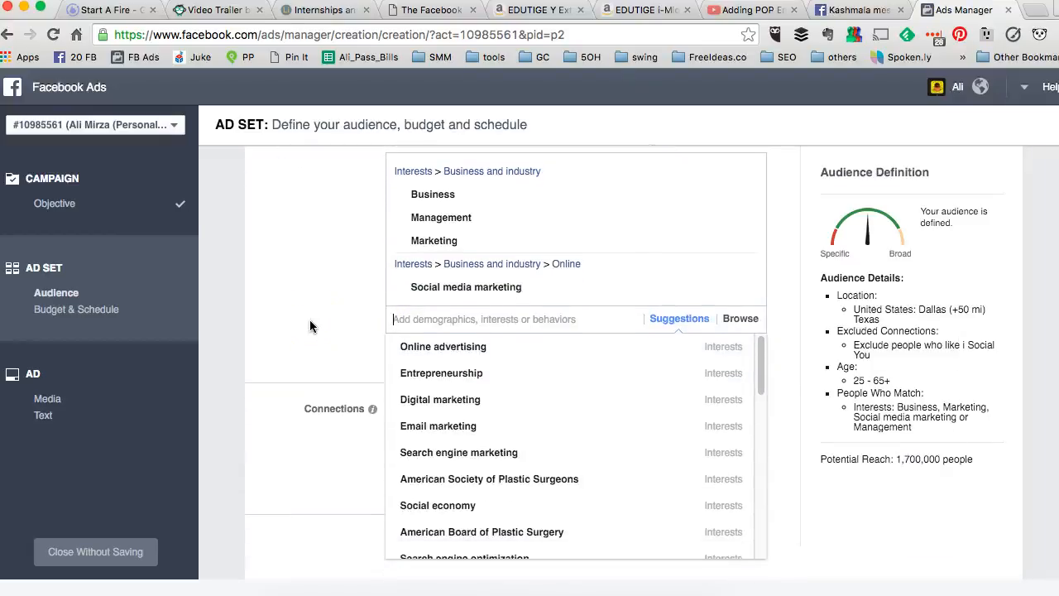
{"action": "left_click", "coordinate": [441, 397]}
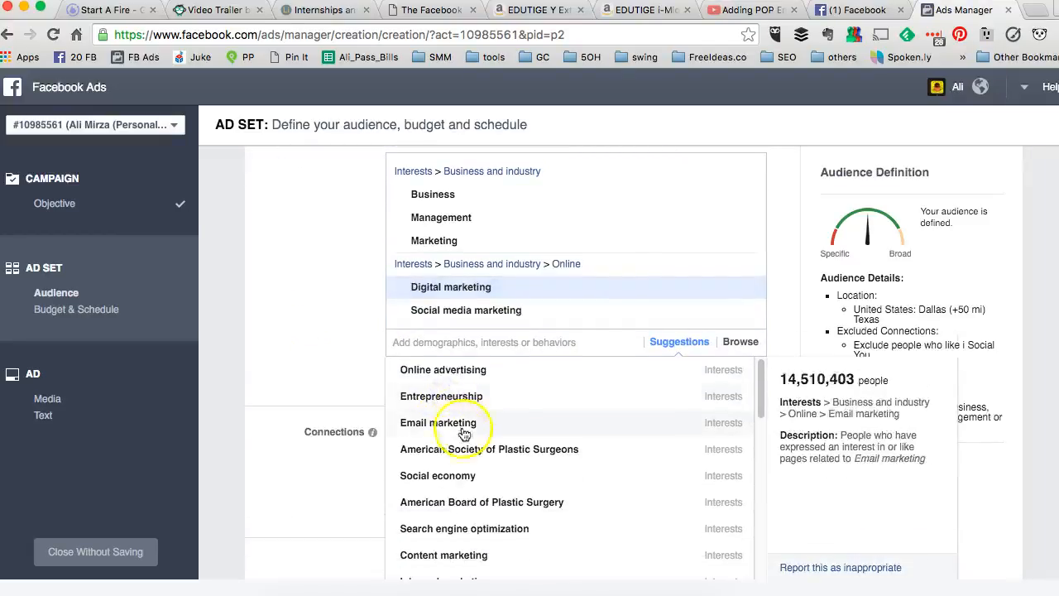
{"action": "left_click", "coordinate": [456, 427]}
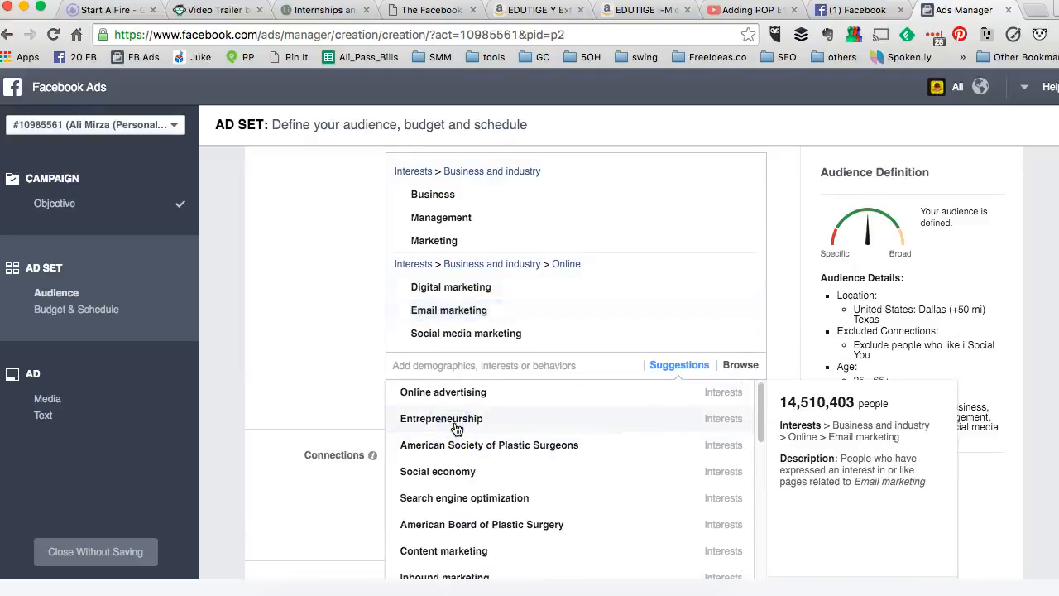
{"action": "scroll", "coordinate": [456, 477], "scroll_direction": "down", "scroll_amount": 1}
{"action": "left_click", "coordinate": [451, 488]}
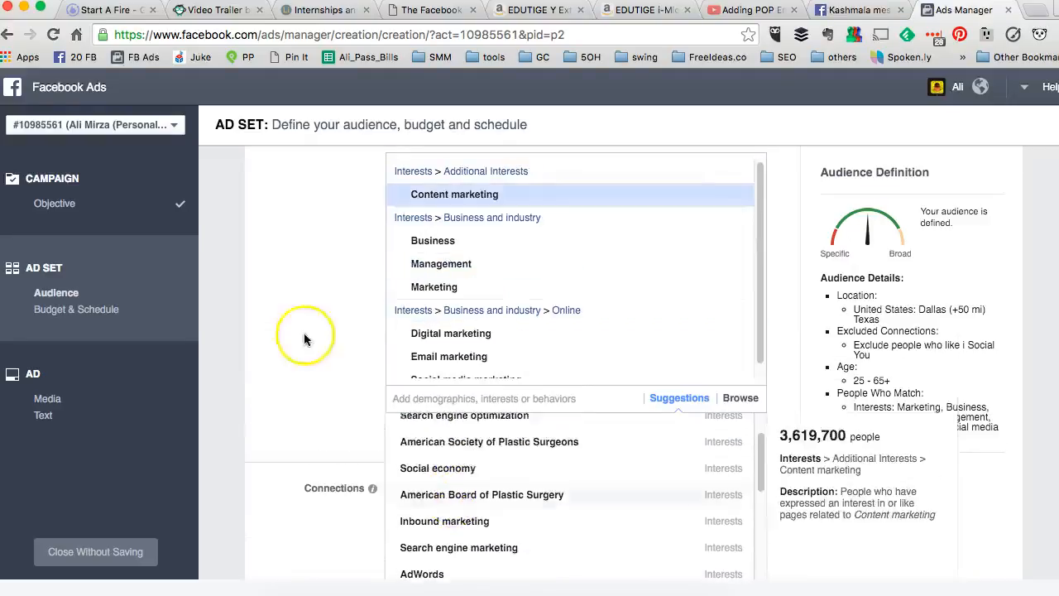
{"action": "left_click", "coordinate": [298, 331]}
Step: Search detailed targeting for "social media ex" and add the Social Media Examiner interest
{"action": "scroll", "coordinate": [576, 277], "scroll_direction": "down", "scroll_amount": 2}
{"action": "scroll", "coordinate": [576, 277], "scroll_direction": "up", "scroll_amount": 4}
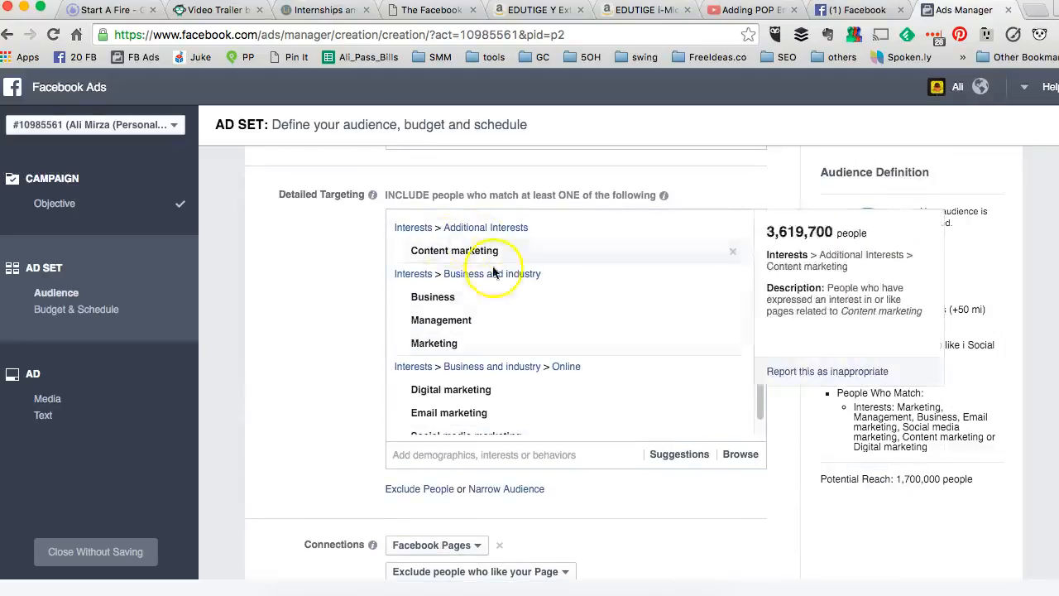
{"action": "scroll", "coordinate": [484, 306], "scroll_direction": "down", "scroll_amount": 1}
{"action": "scroll", "coordinate": [486, 310], "scroll_direction": "down", "scroll_amount": 1}
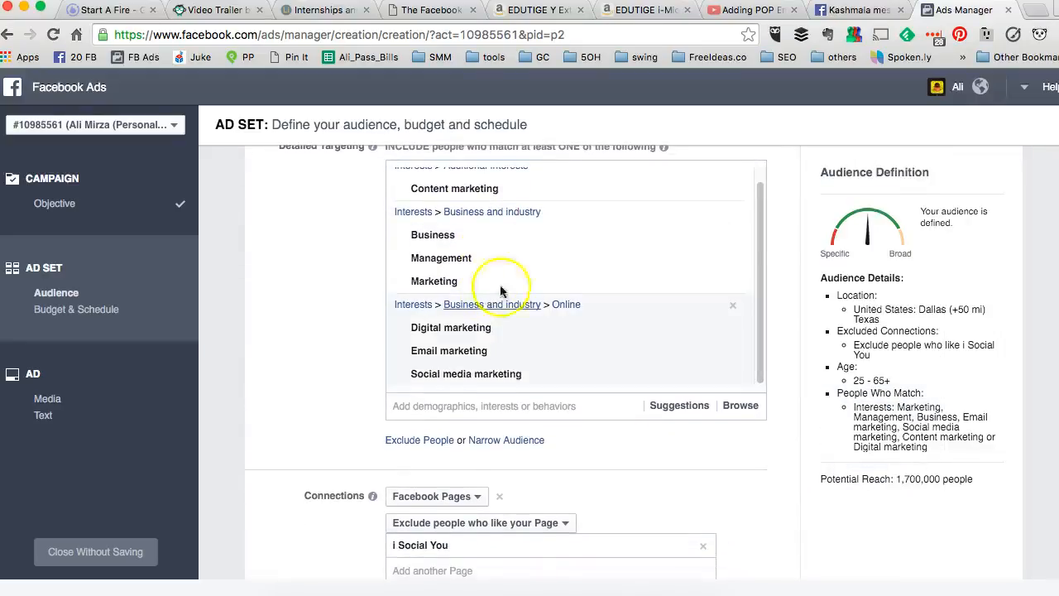
{"action": "scroll", "coordinate": [497, 234], "scroll_direction": "up", "scroll_amount": 1}
{"action": "scroll", "coordinate": [496, 234], "scroll_direction": "up", "scroll_amount": 1}
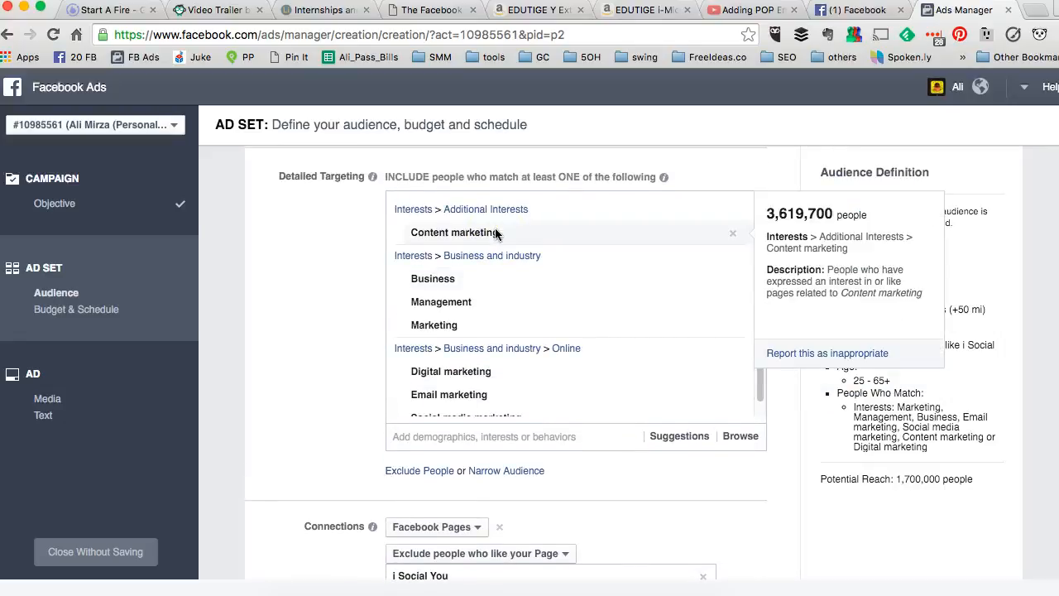
{"action": "scroll", "coordinate": [496, 233], "scroll_direction": "down", "scroll_amount": 2}
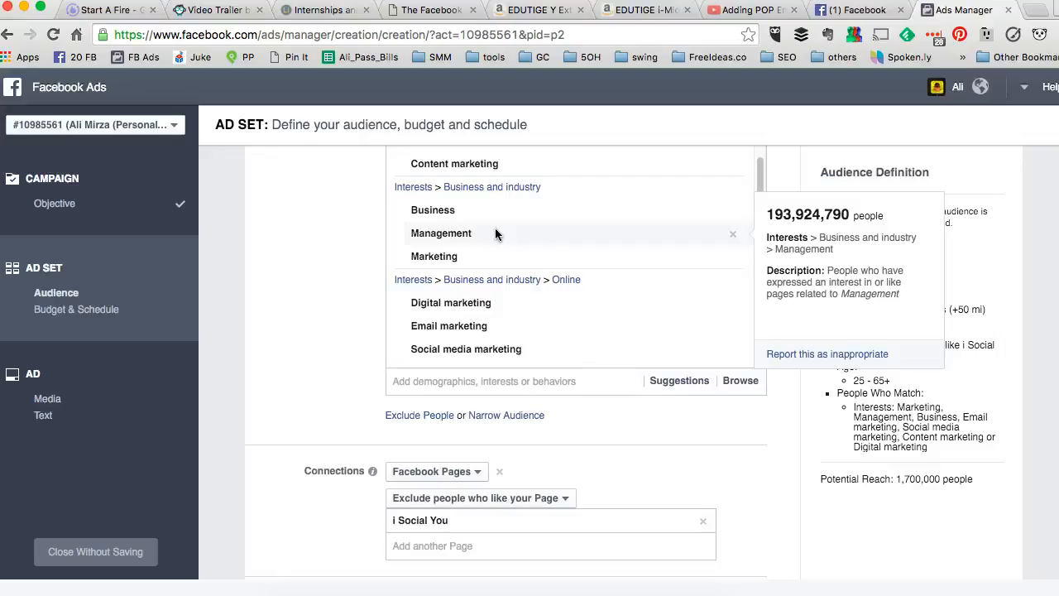
{"action": "left_click", "coordinate": [480, 380]}
{"action": "type", "text": "so"}
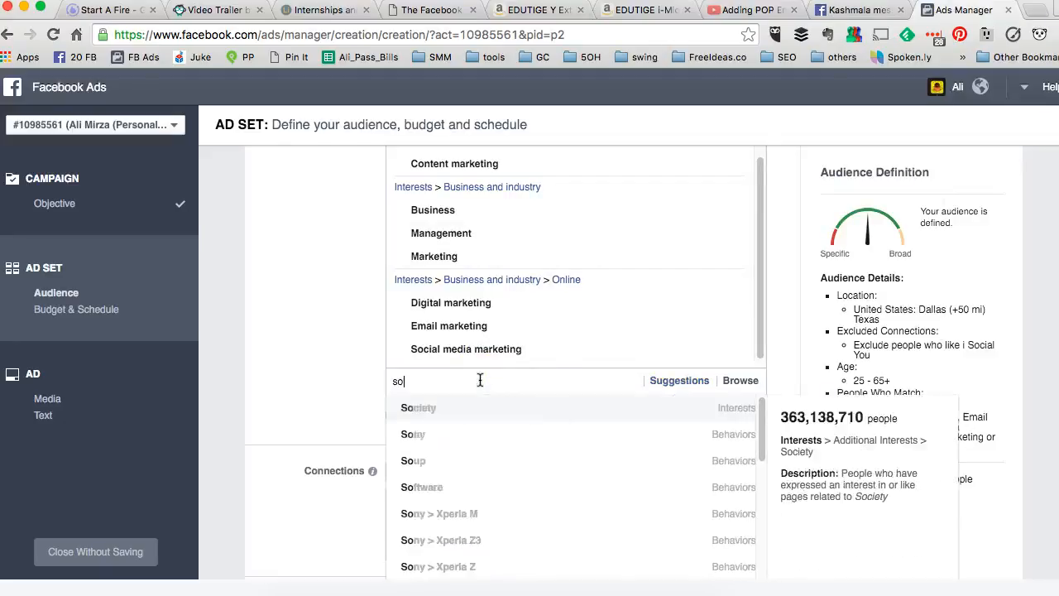
{"action": "type", "text": "cial medi"}
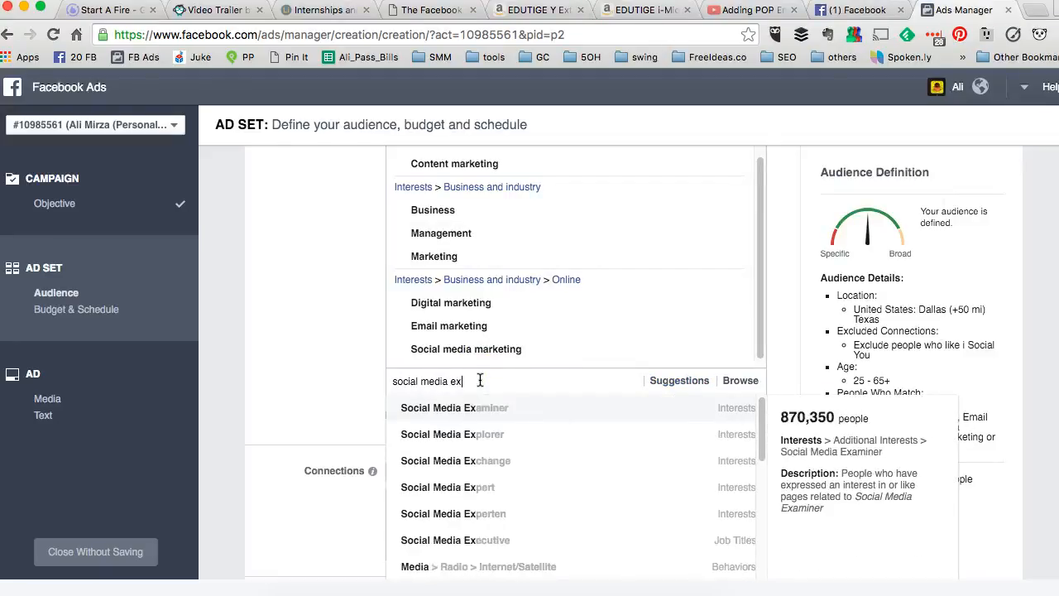
{"action": "type", "text": "a ex"}
{"action": "left_click", "coordinate": [493, 415]}
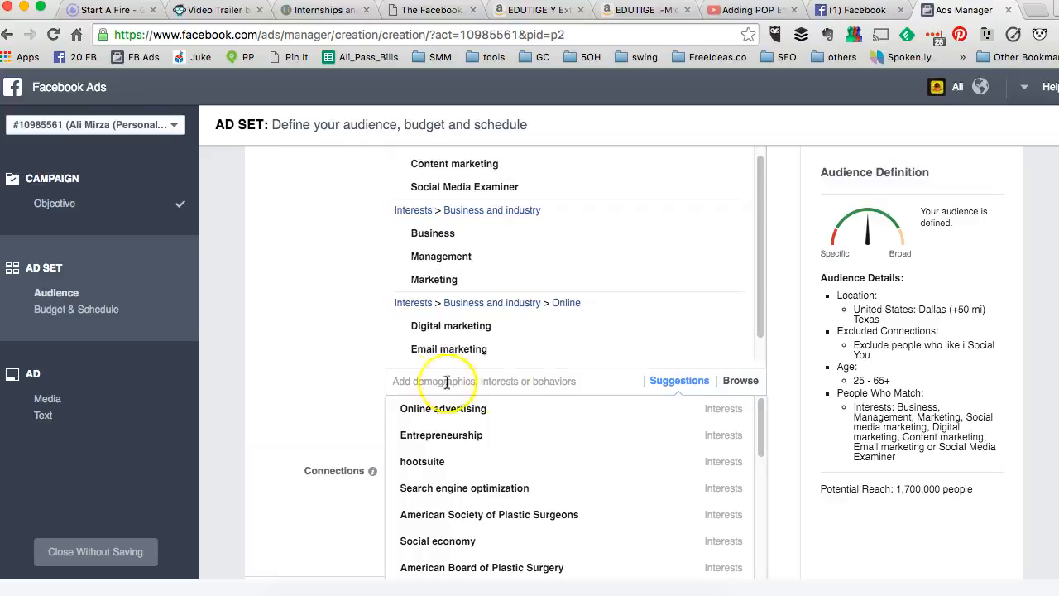
{"action": "left_click", "coordinate": [266, 305]}
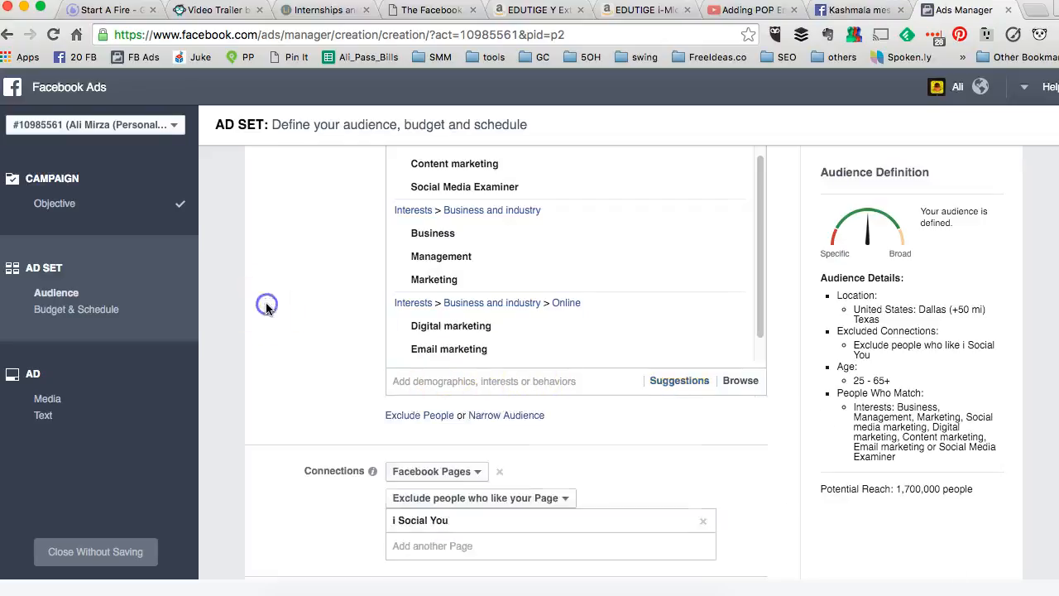
Step: Remove the Social Media Examiner interest from the detailed targeting
{"action": "scroll", "coordinate": [266, 305], "scroll_direction": "up", "scroll_amount": 3}
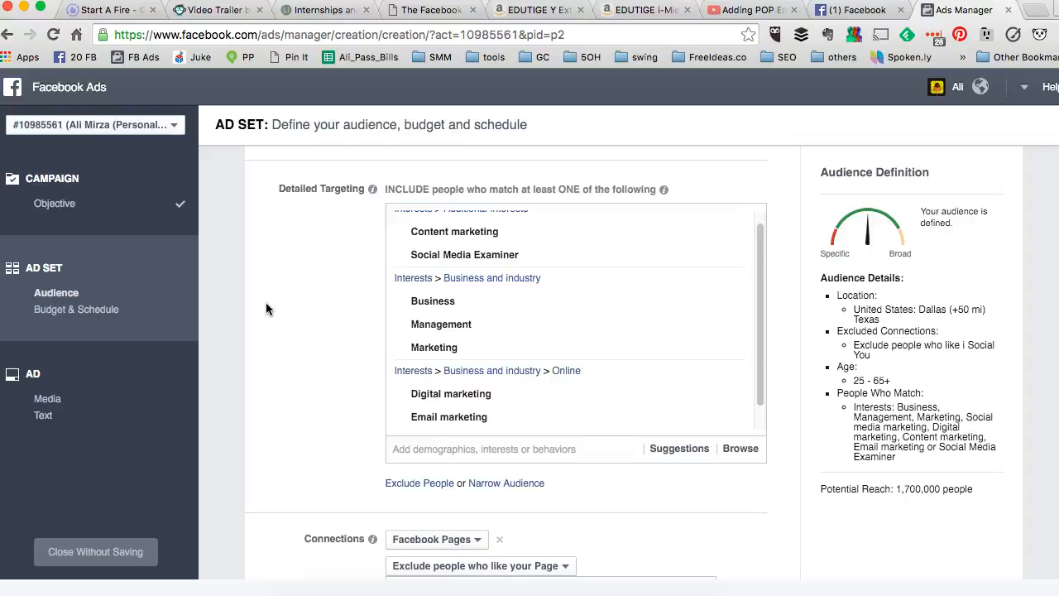
{"action": "mouse_move", "coordinate": [591, 248]}
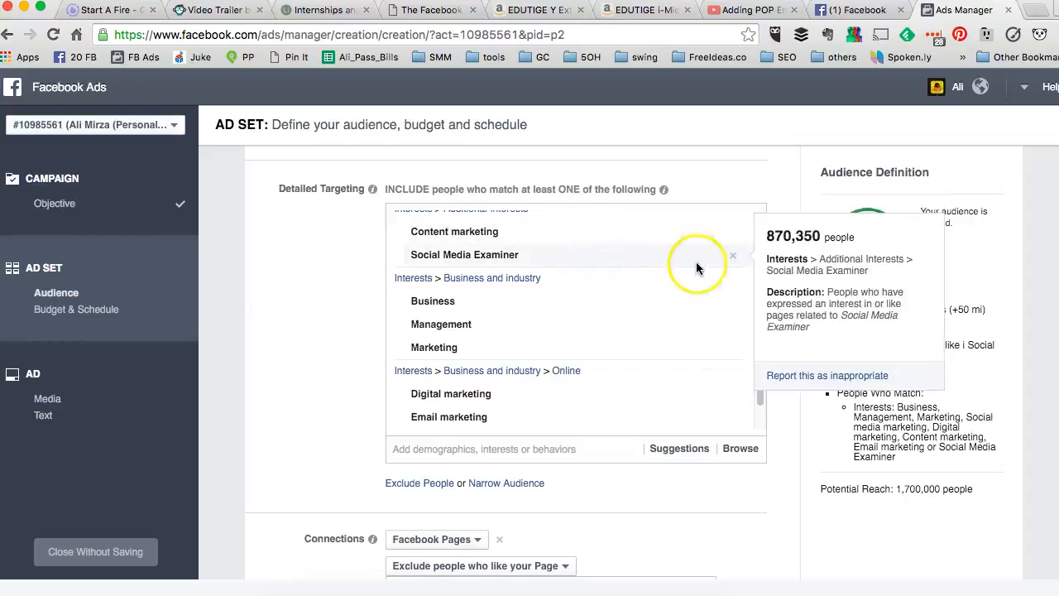
{"action": "left_click", "coordinate": [732, 257]}
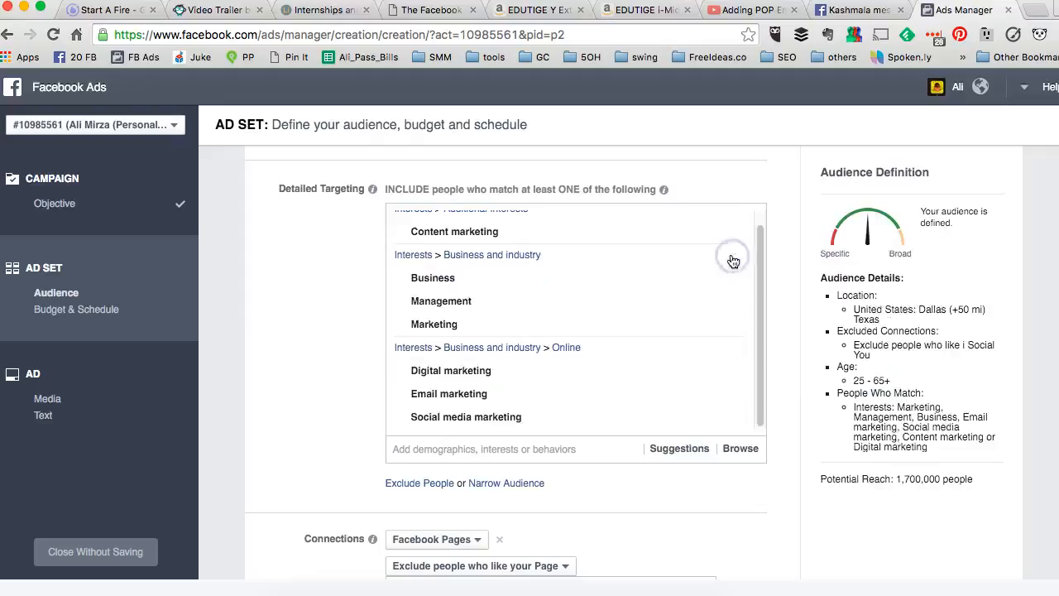
Step: Add the suggested Social media interest to the audience's detailed targeting
{"action": "mouse_move", "coordinate": [625, 305]}
{"action": "scroll", "coordinate": [624, 305], "scroll_direction": "down", "scroll_amount": 2}
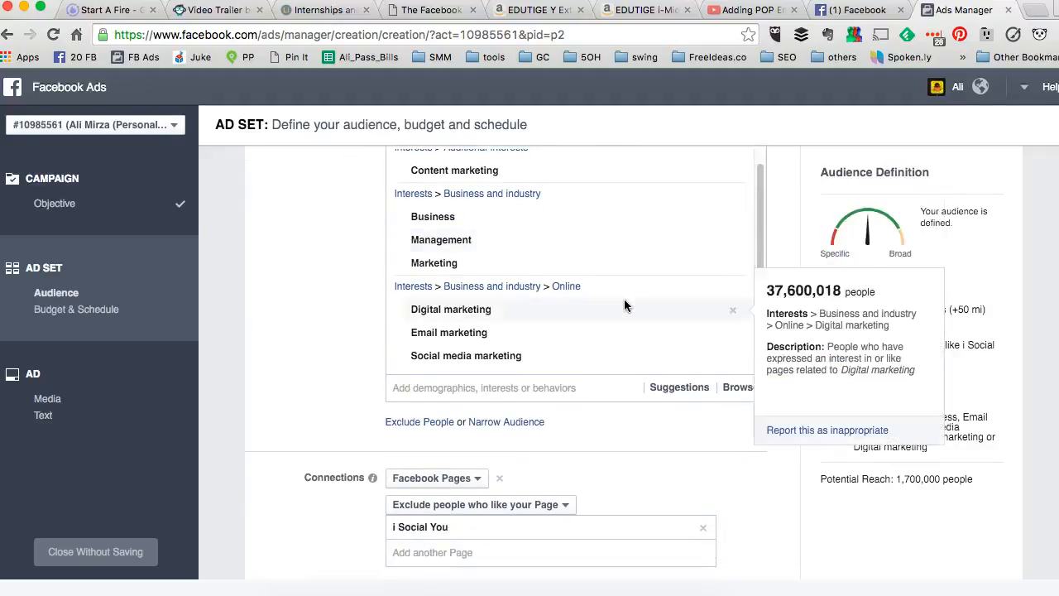
{"action": "scroll", "coordinate": [624, 306], "scroll_direction": "up", "scroll_amount": 3}
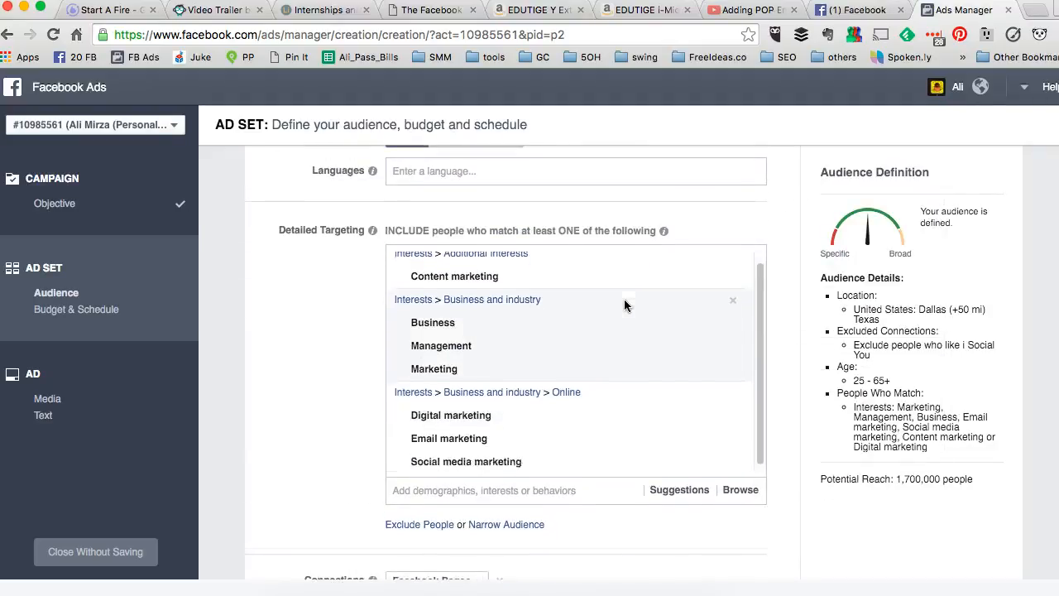
{"action": "scroll", "coordinate": [624, 305], "scroll_direction": "down", "scroll_amount": 3}
{"action": "scroll", "coordinate": [339, 301], "scroll_direction": "down", "scroll_amount": 4}
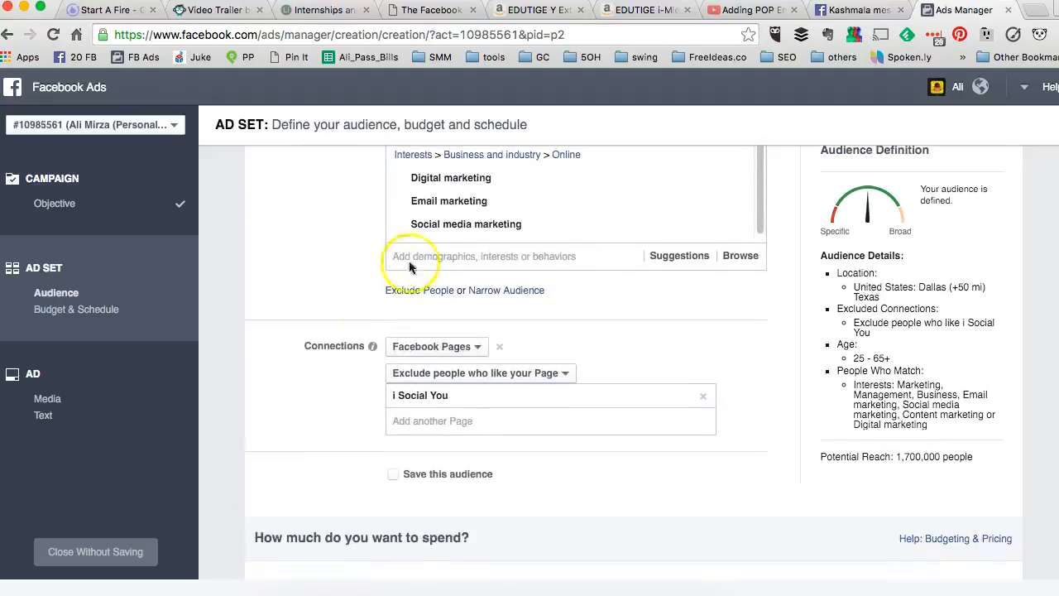
{"action": "left_click", "coordinate": [420, 254]}
{"action": "scroll", "coordinate": [521, 338], "scroll_direction": "down", "scroll_amount": 1}
{"action": "scroll", "coordinate": [521, 338], "scroll_direction": "down", "scroll_amount": 10}
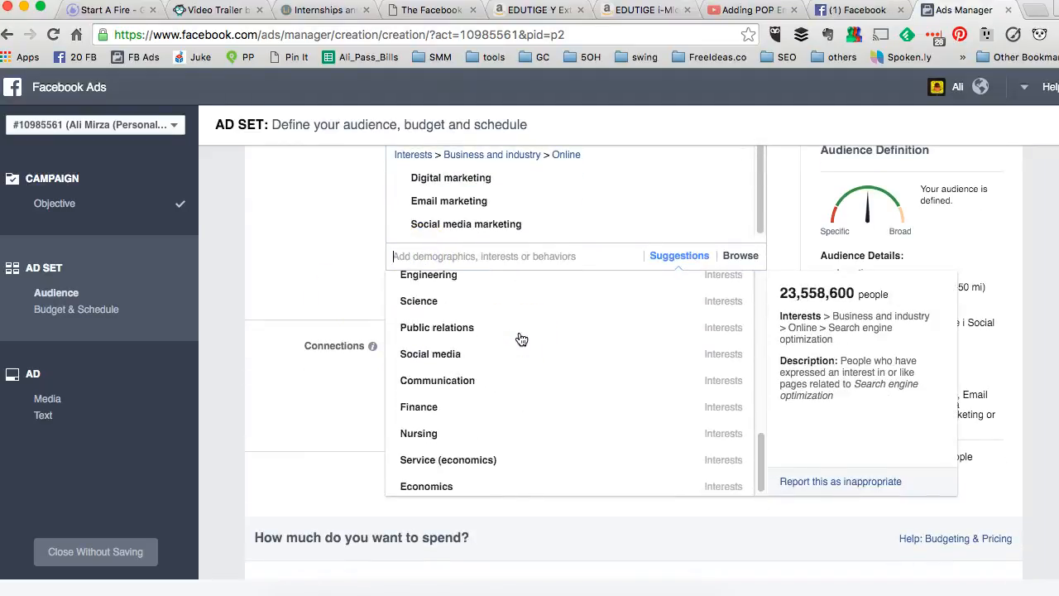
{"action": "left_click", "coordinate": [463, 354]}
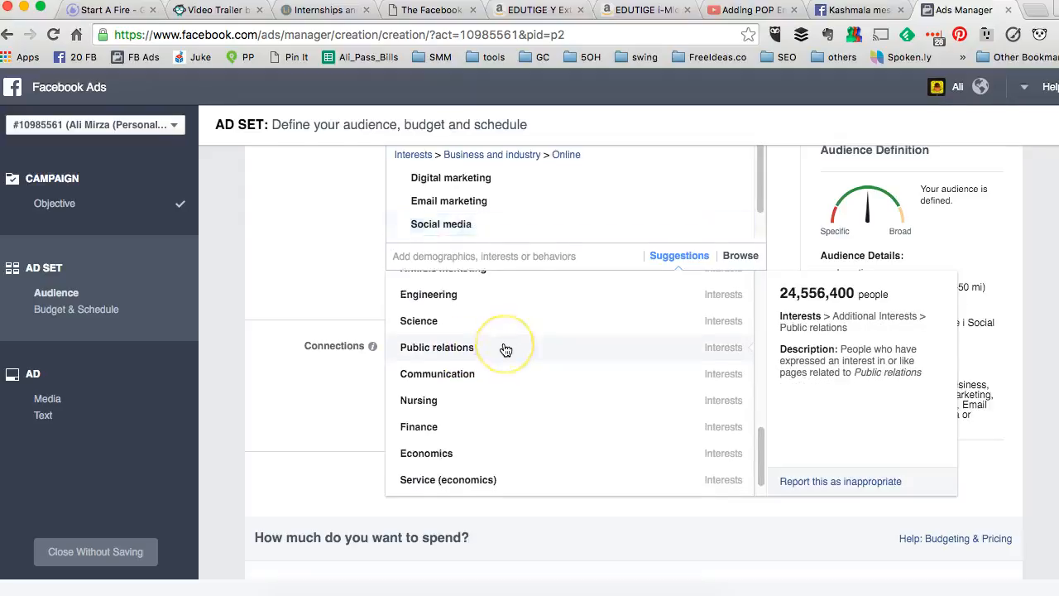
Step: Add the Inbound marketing interest from the suggested interests
{"action": "scroll", "coordinate": [506, 348], "scroll_direction": "down", "scroll_amount": 3}
{"action": "scroll", "coordinate": [505, 349], "scroll_direction": "up", "scroll_amount": 4}
{"action": "scroll", "coordinate": [505, 349], "scroll_direction": "up", "scroll_amount": 6}
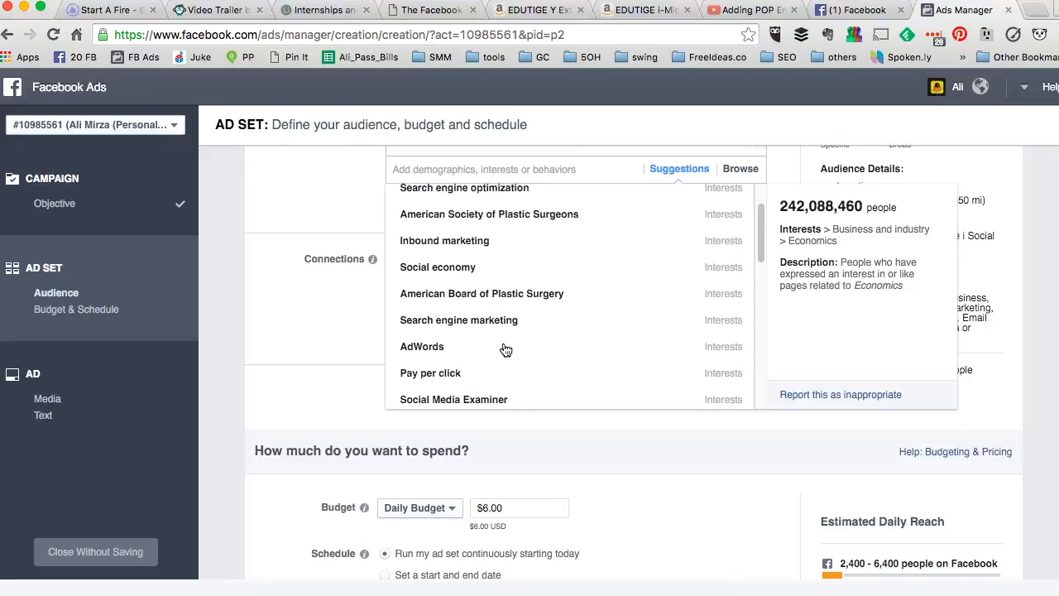
{"action": "scroll", "coordinate": [506, 349], "scroll_direction": "up", "scroll_amount": 1}
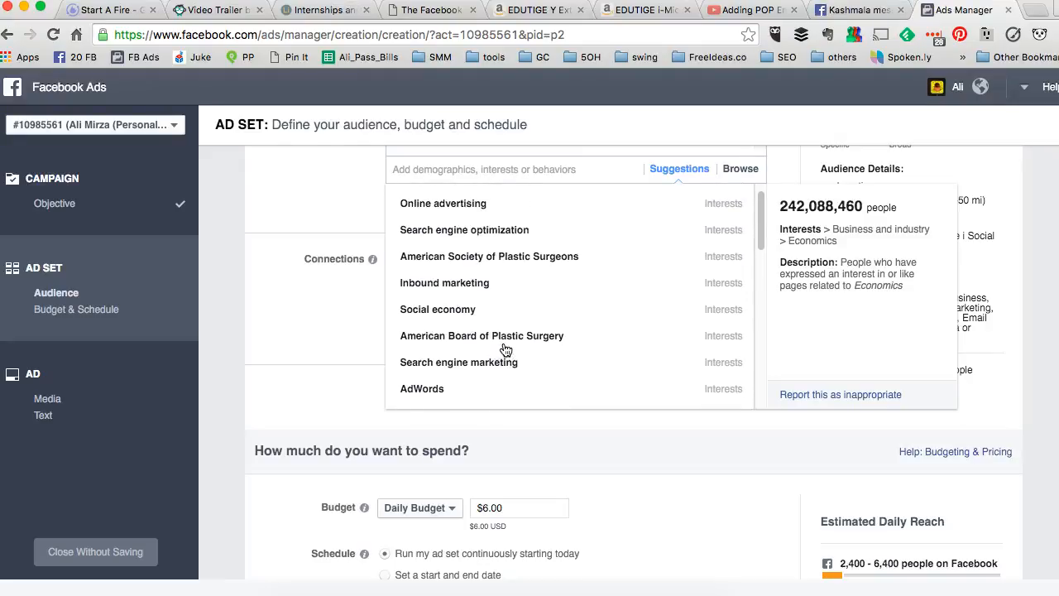
{"action": "left_click", "coordinate": [467, 292]}
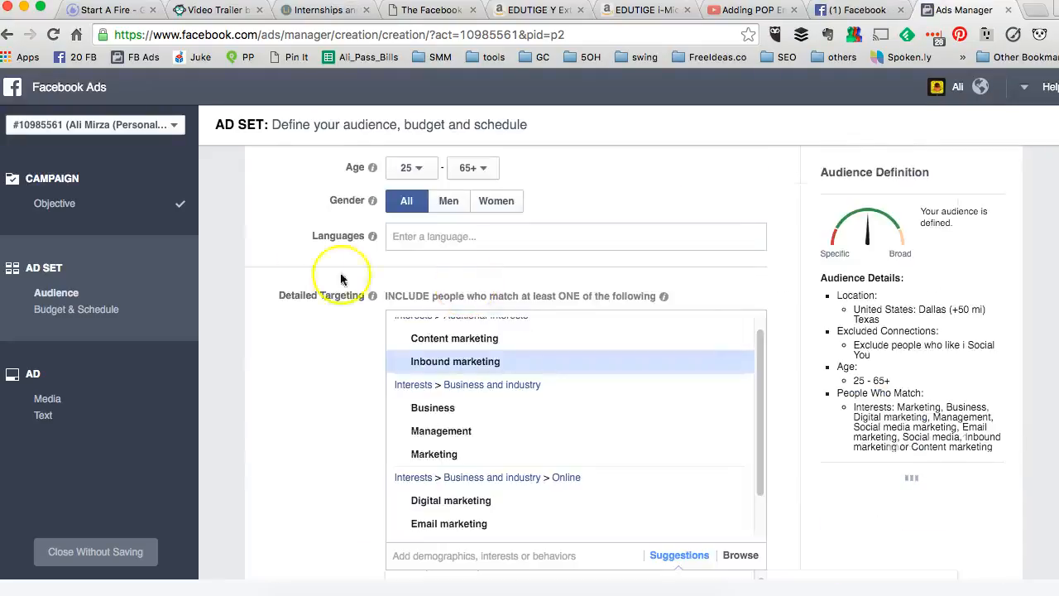
Step: Review the audience definition, its potential reach and the selected interests
{"action": "scroll", "coordinate": [350, 268], "scroll_direction": "down", "scroll_amount": 2}
{"action": "left_click", "coordinate": [950, 190]}
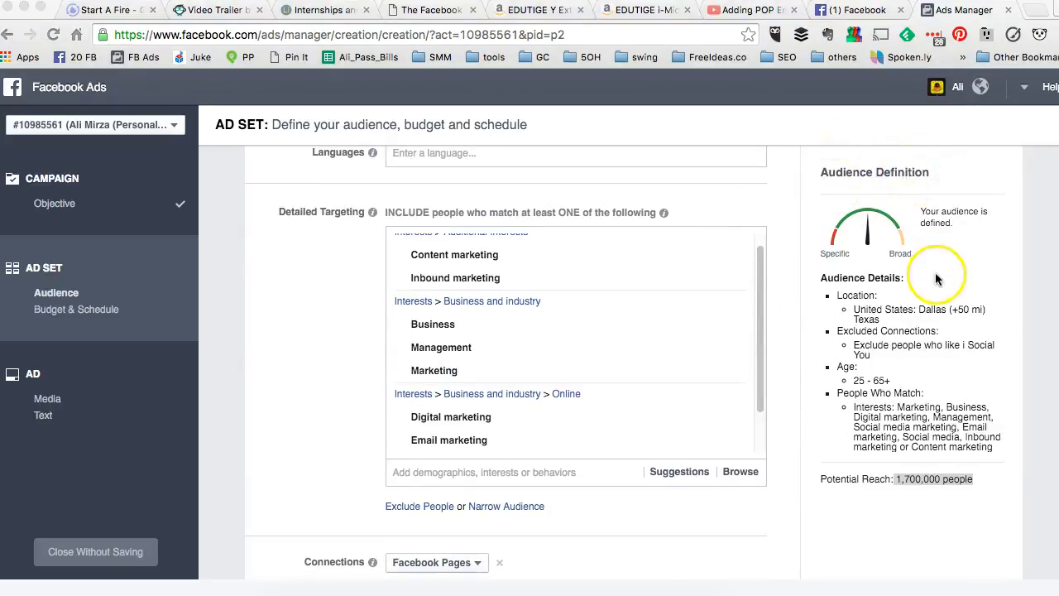
{"action": "scroll", "coordinate": [933, 279], "scroll_direction": "down", "scroll_amount": 1}
{"action": "left_click_drag", "start_coordinate": [975, 488], "coordinate": [827, 478]}
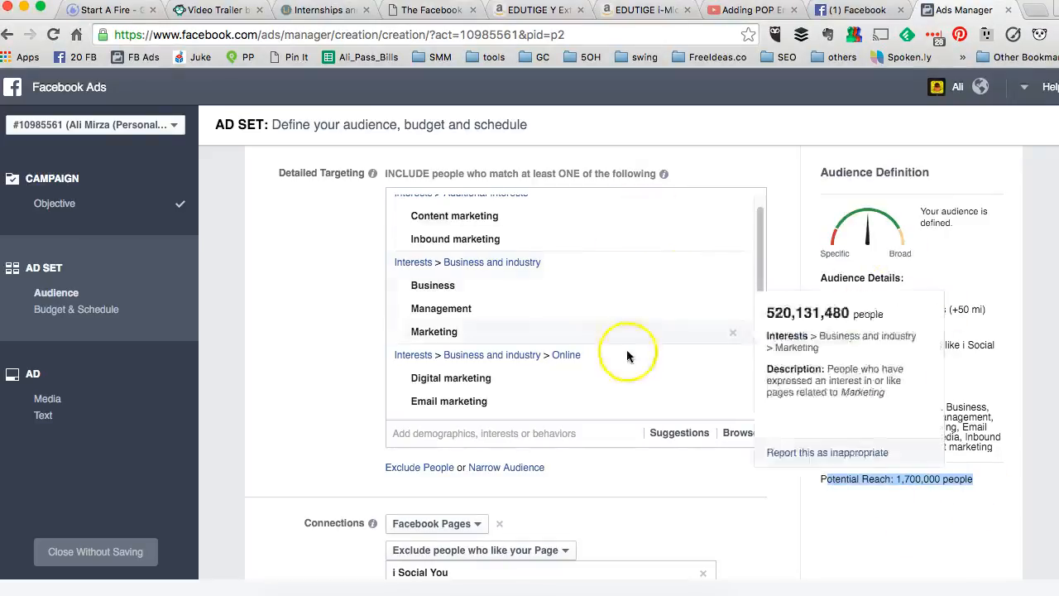
{"action": "mouse_move", "coordinate": [658, 303]}
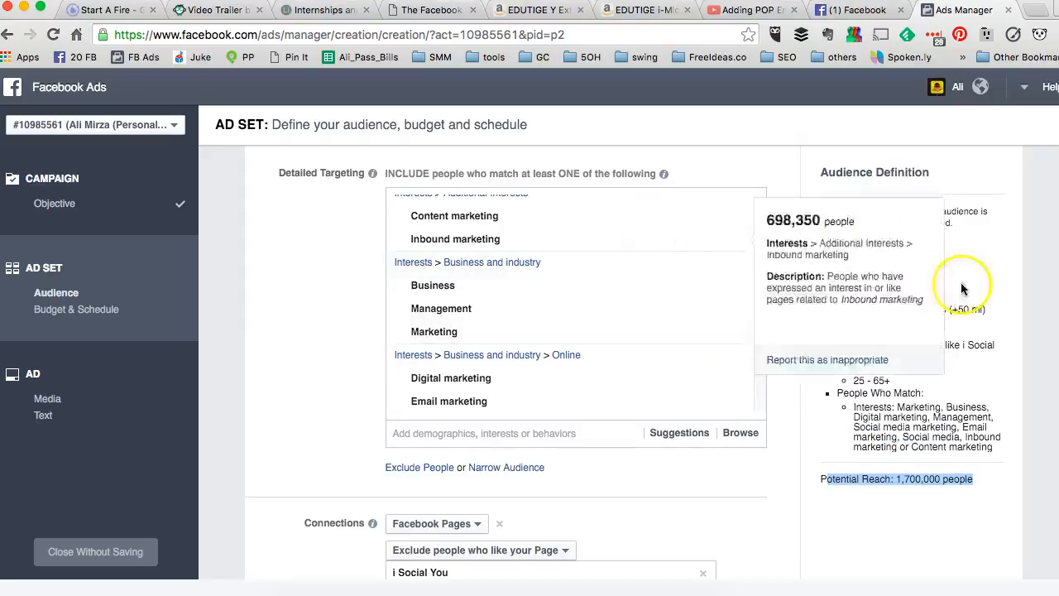
{"action": "left_click", "coordinate": [910, 506]}
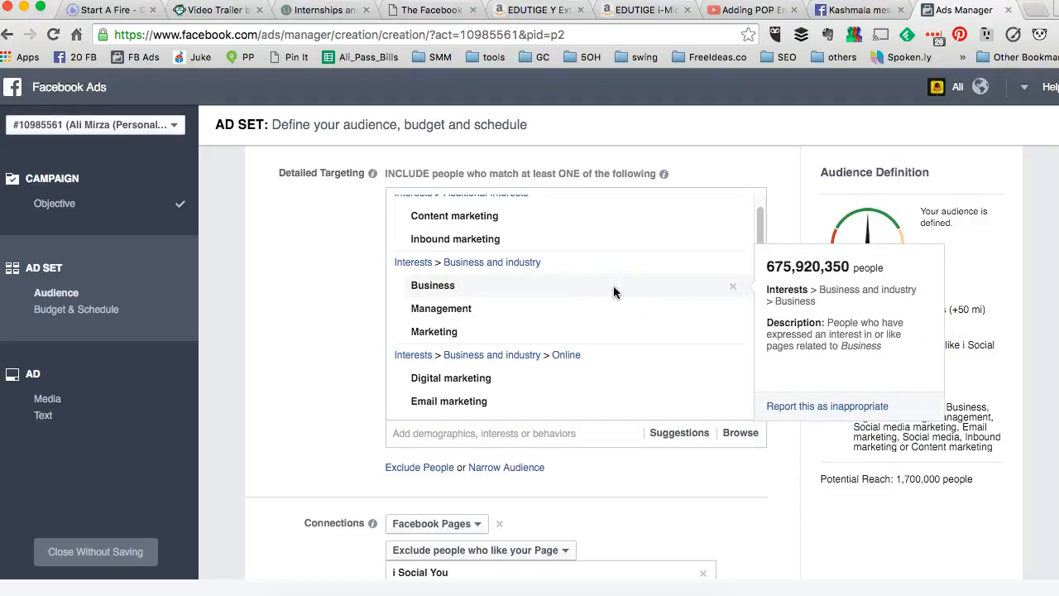
{"action": "scroll", "coordinate": [963, 235], "scroll_direction": "down", "scroll_amount": 3}
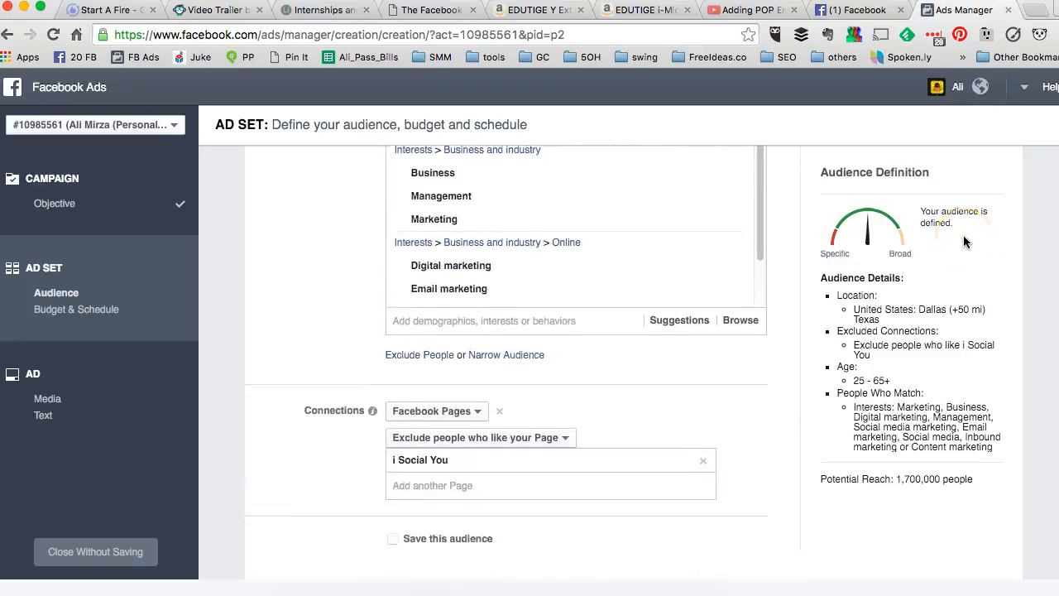
{"action": "scroll", "coordinate": [964, 235], "scroll_direction": "down", "scroll_amount": 2}
{"action": "scroll", "coordinate": [752, 302], "scroll_direction": "down", "scroll_amount": 1}
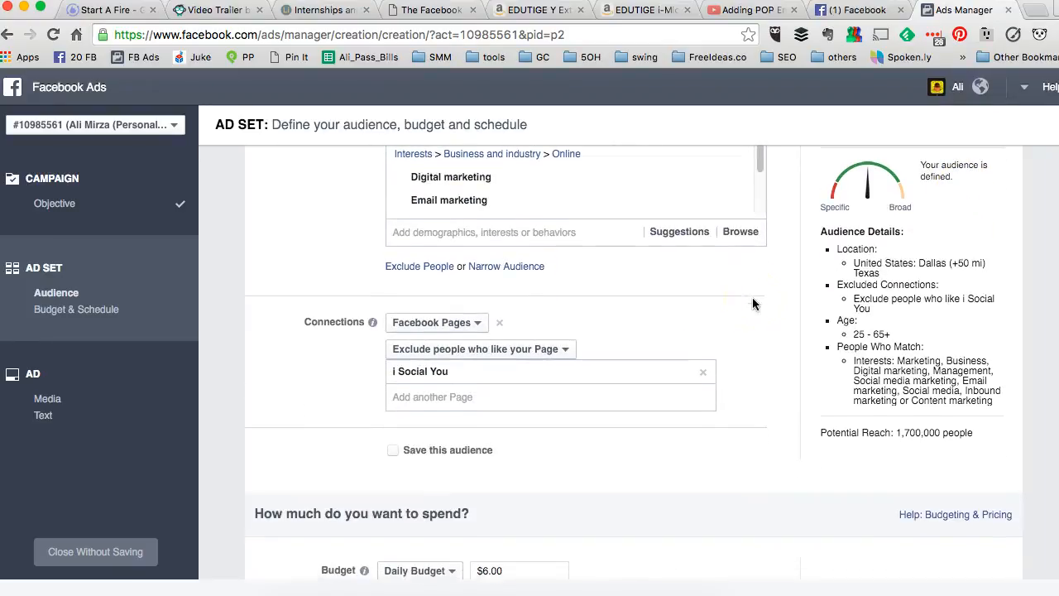
{"action": "left_click", "coordinate": [417, 271]}
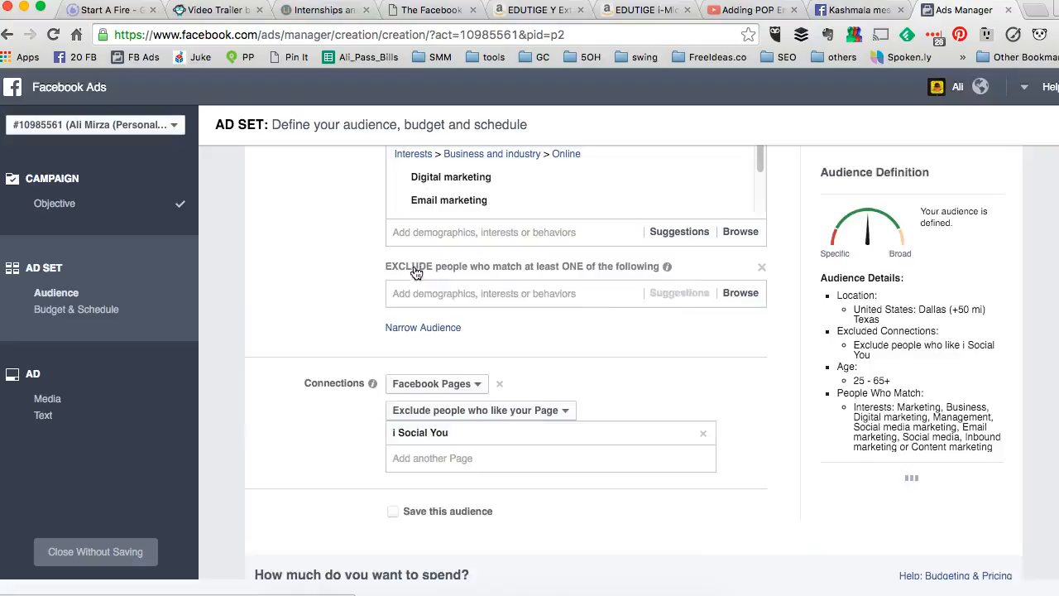
{"action": "left_click", "coordinate": [762, 267]}
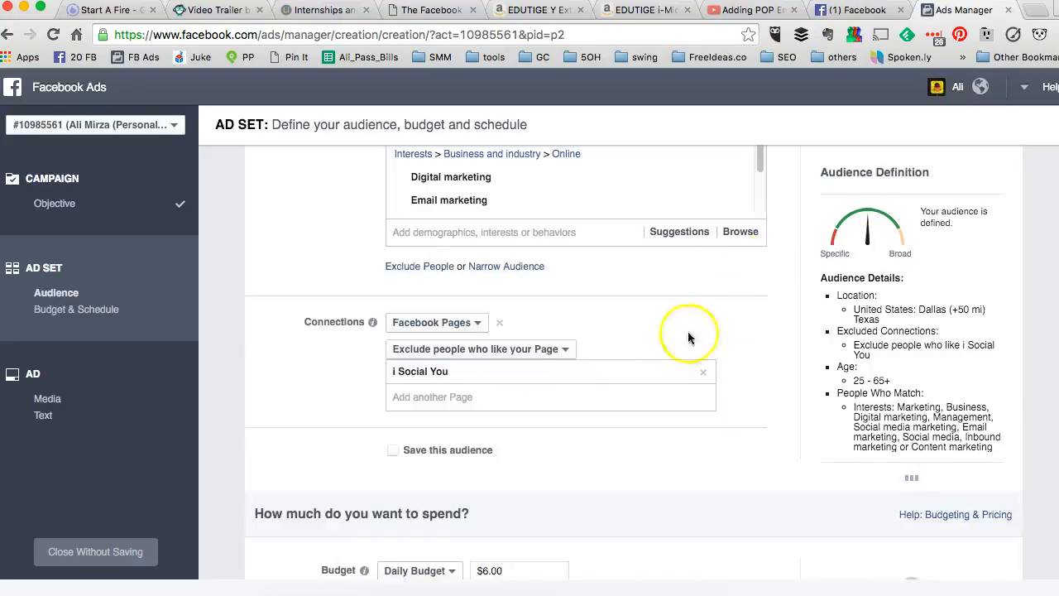
Step: Try narrowing the audience to people also matching Entrepreneurship or Search engine optimization, and remove that extra condition
{"action": "left_click", "coordinate": [495, 266]}
{"action": "left_click", "coordinate": [562, 295]}
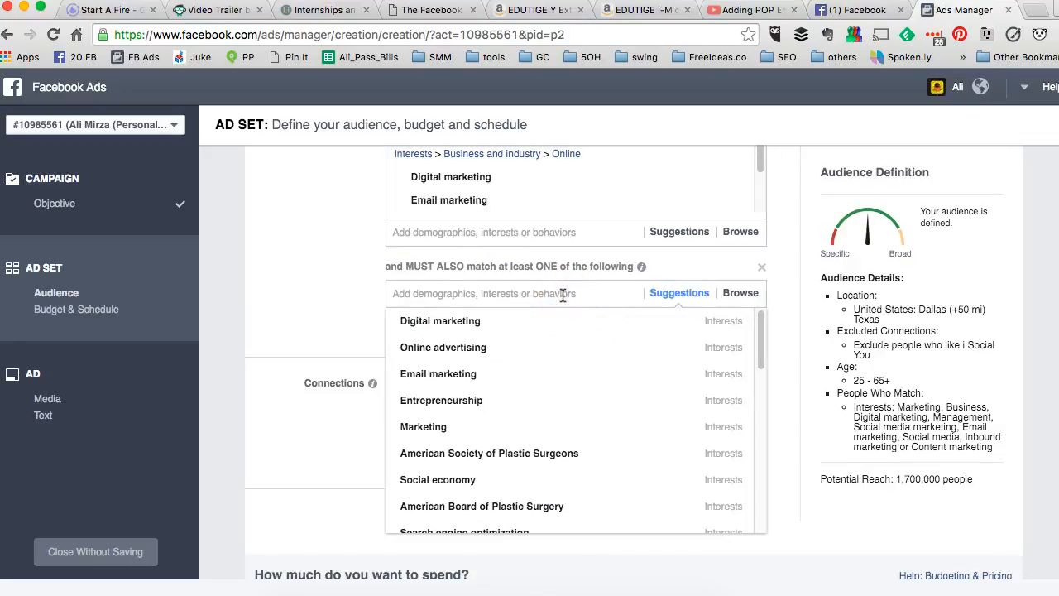
{"action": "left_click", "coordinate": [456, 296]}
{"action": "scroll", "coordinate": [463, 372], "scroll_direction": "down", "scroll_amount": 1}
{"action": "mouse_move", "coordinate": [480, 385]}
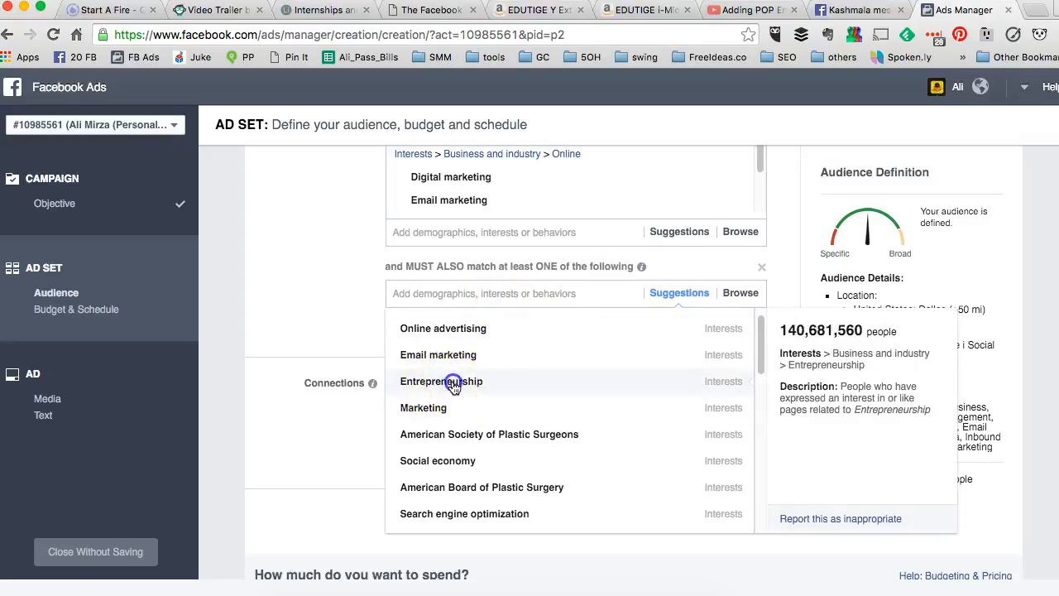
{"action": "left_click", "coordinate": [453, 385]}
{"action": "scroll", "coordinate": [524, 394], "scroll_direction": "down", "scroll_amount": 2}
{"action": "left_click", "coordinate": [494, 418]}
{"action": "left_click", "coordinate": [295, 332]}
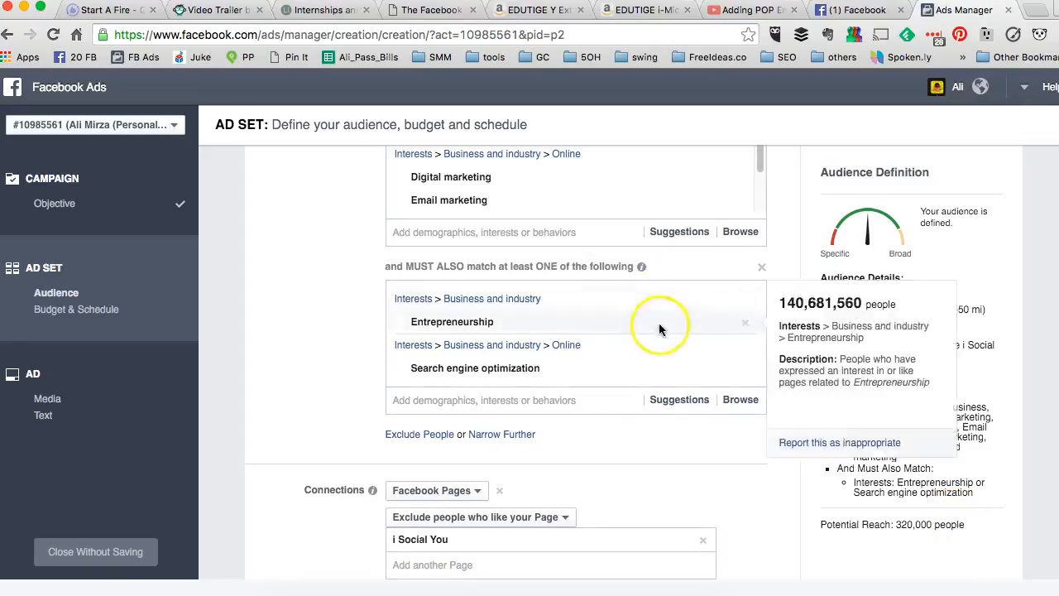
{"action": "mouse_move", "coordinate": [716, 313]}
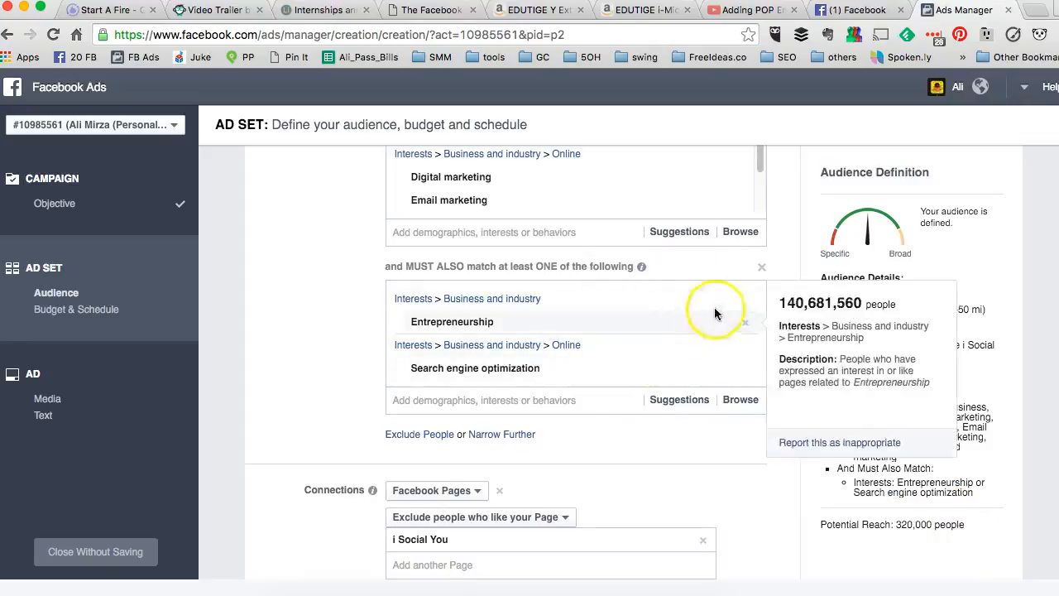
{"action": "left_click", "coordinate": [762, 270]}
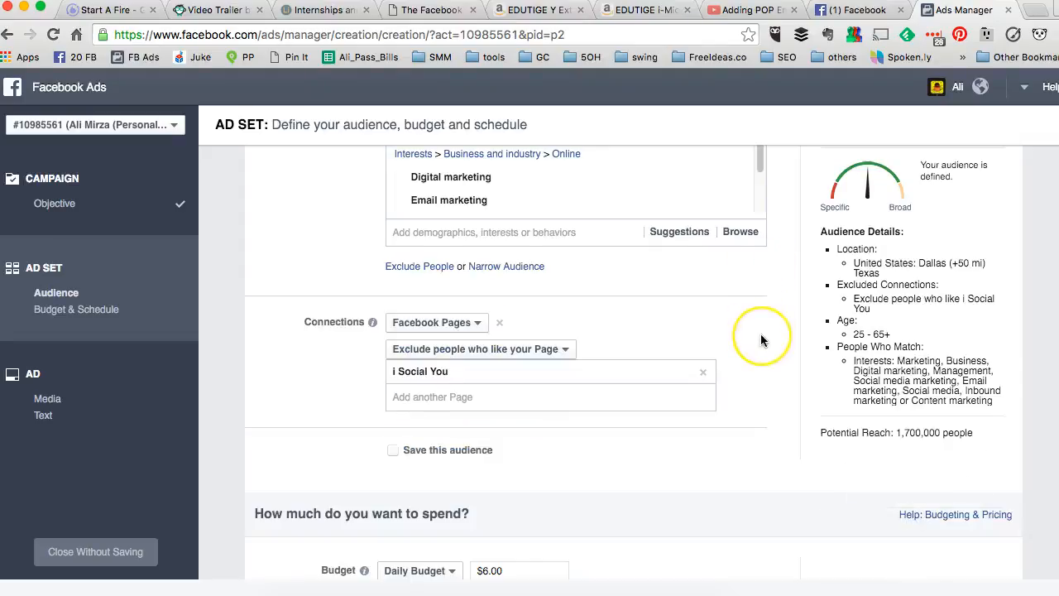
Step: Review the connection type options for the i Social You Page without changing the exclusion of people who like it
{"action": "scroll", "coordinate": [762, 339], "scroll_direction": "down", "scroll_amount": 3}
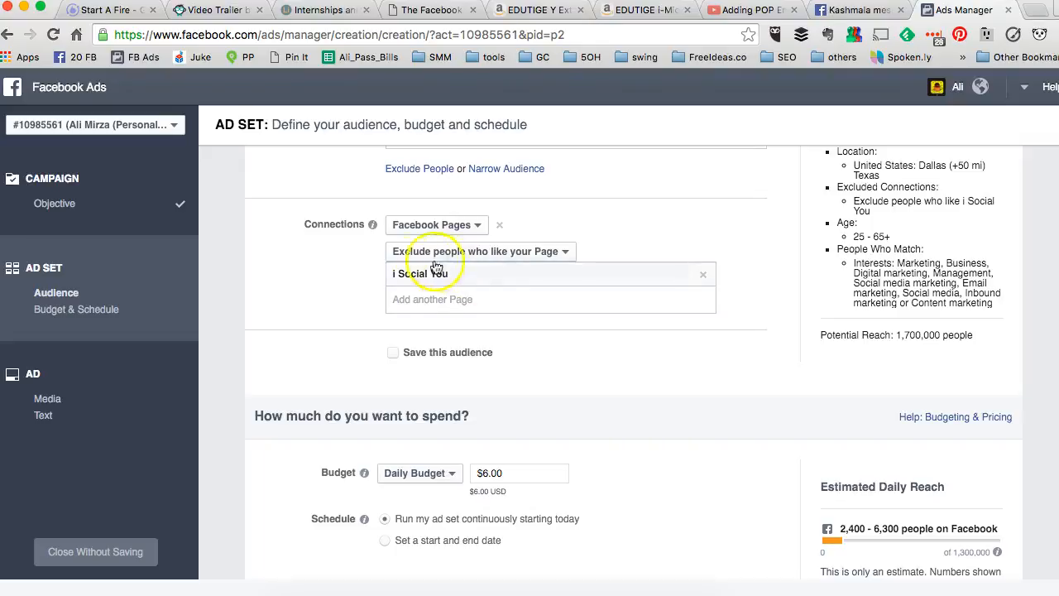
{"action": "left_click", "coordinate": [502, 257]}
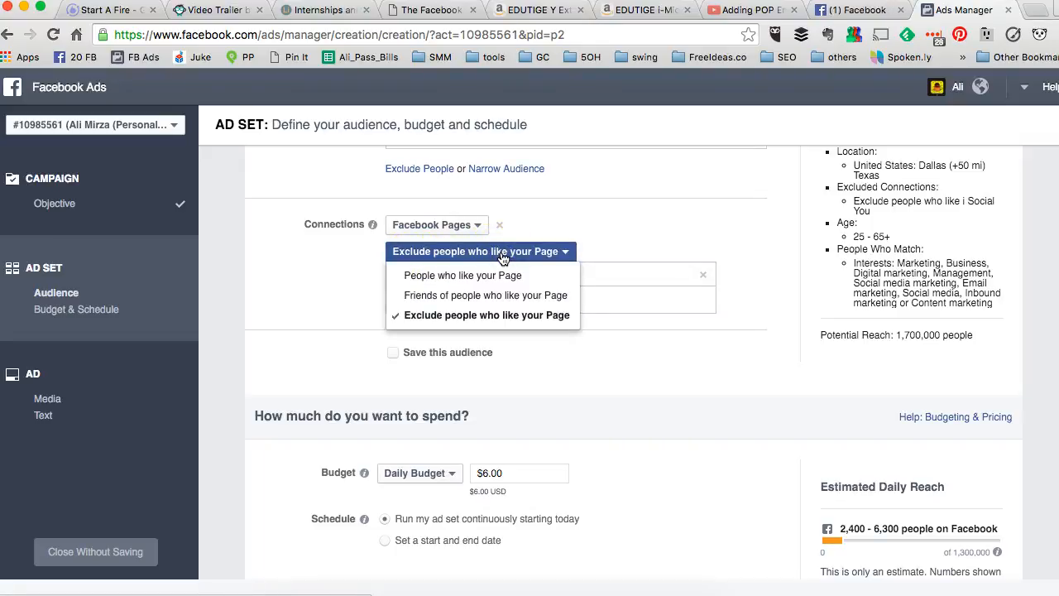
{"action": "left_click", "coordinate": [502, 257]}
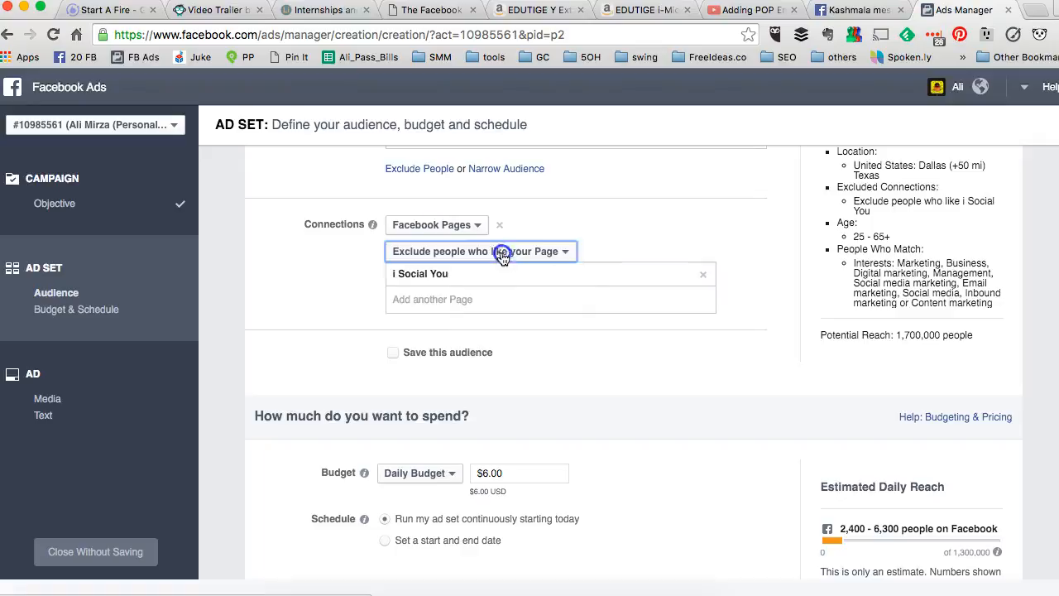
Step: Try enabling the option to save this audience, and switch it back off
{"action": "scroll", "coordinate": [316, 298], "scroll_direction": "down", "scroll_amount": 2}
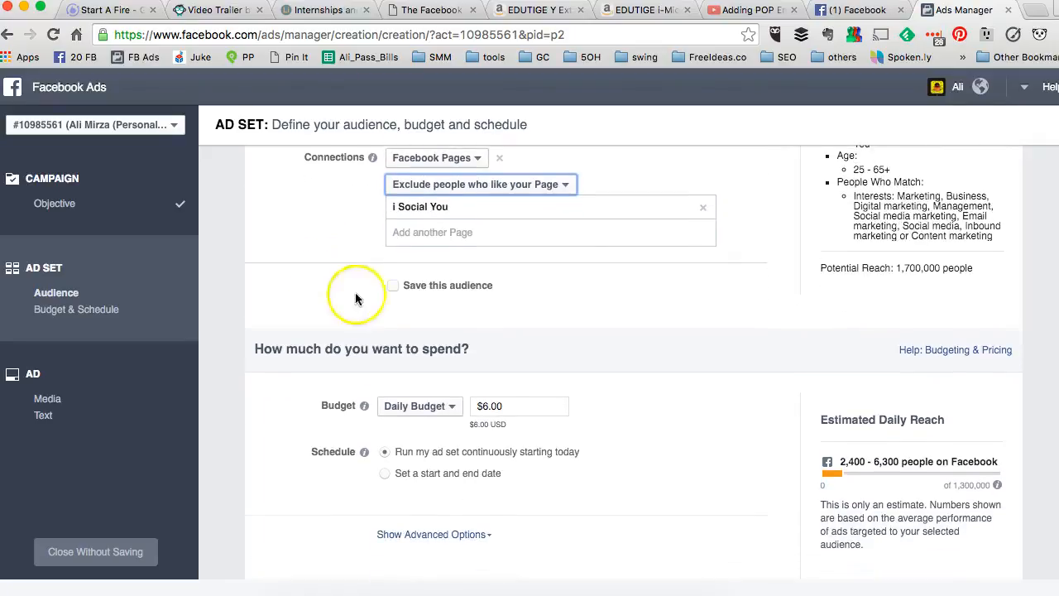
{"action": "left_click", "coordinate": [394, 287]}
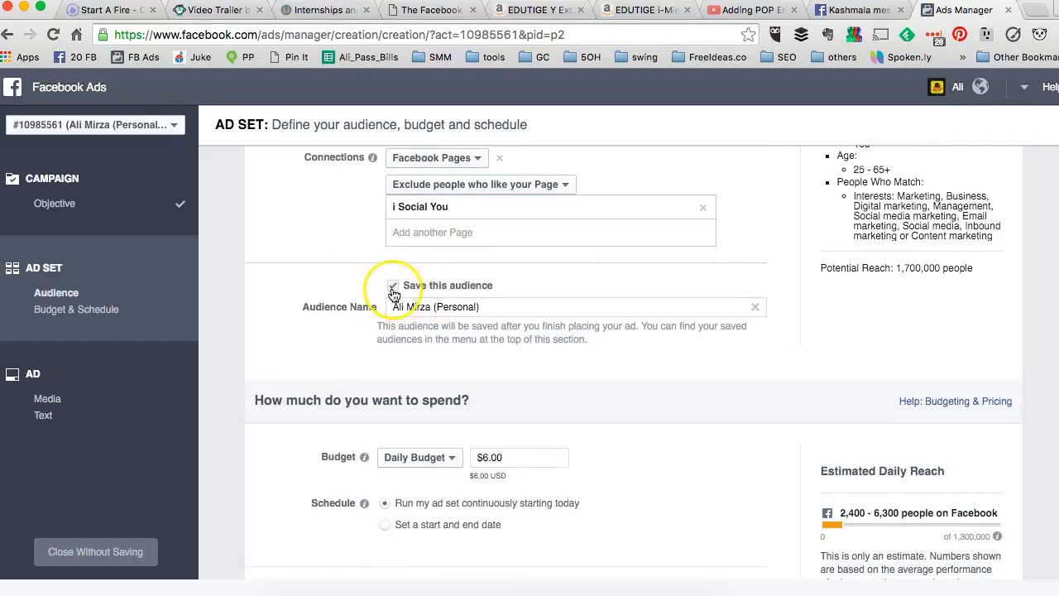
{"action": "left_click", "coordinate": [392, 287]}
{"action": "left_click", "coordinate": [390, 287]}
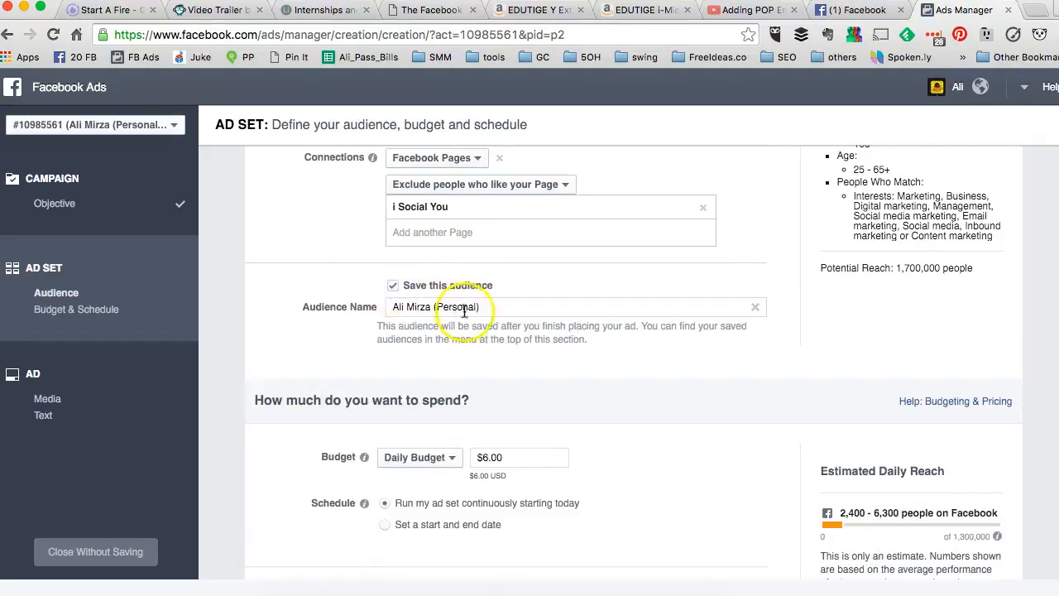
{"action": "left_click", "coordinate": [392, 287]}
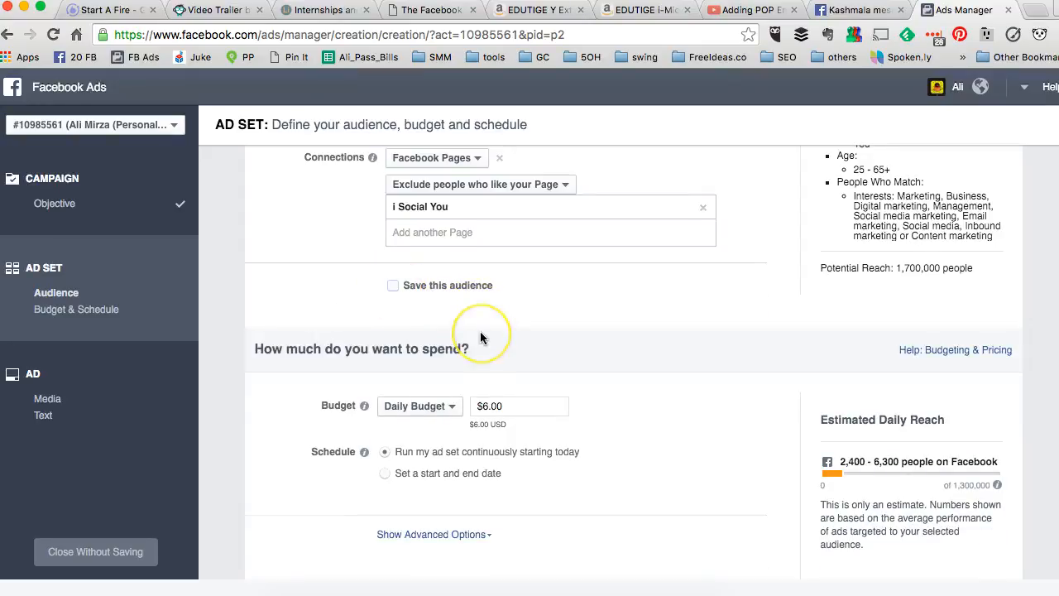
Step: Check the available budget types and set the daily budget to $5.00
{"action": "scroll", "coordinate": [480, 331], "scroll_direction": "down", "scroll_amount": 2}
{"action": "scroll", "coordinate": [480, 332], "scroll_direction": "down", "scroll_amount": 1}
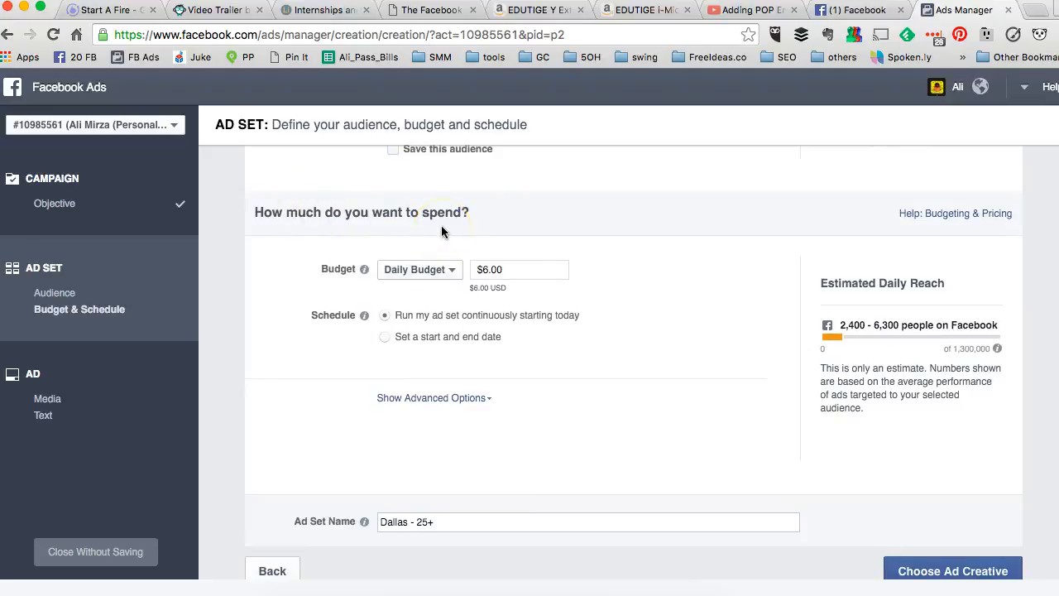
{"action": "left_click", "coordinate": [436, 270]}
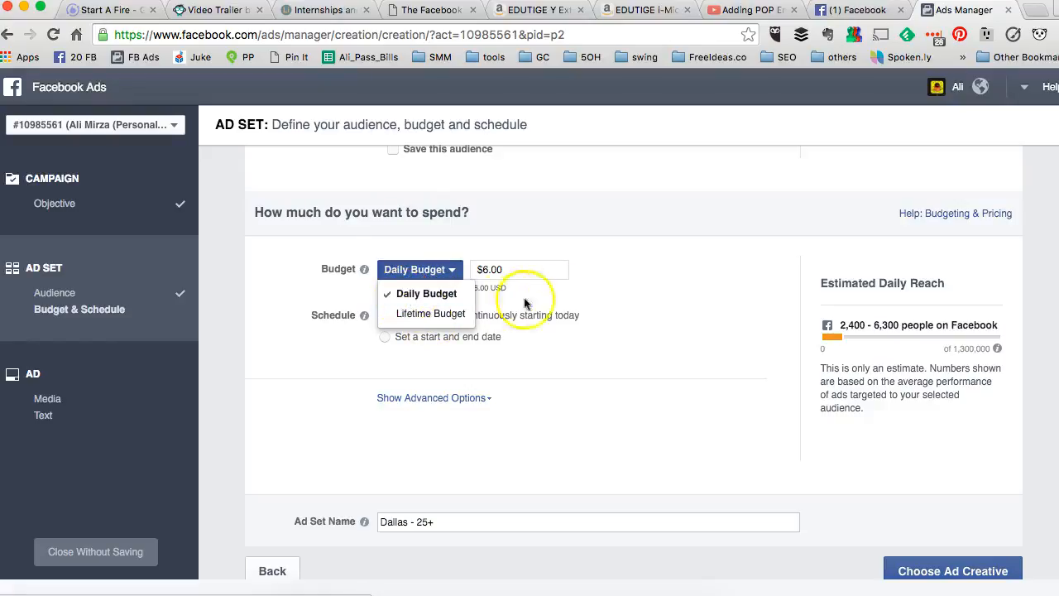
{"action": "left_click", "coordinate": [666, 284]}
{"action": "scroll", "coordinate": [666, 285], "scroll_direction": "down", "scroll_amount": 1}
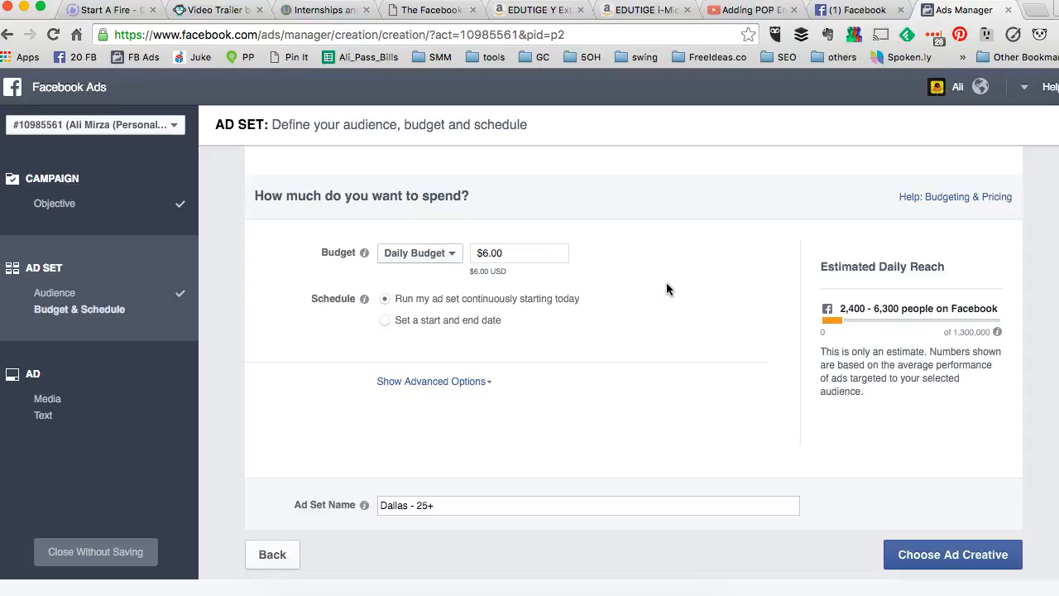
{"action": "left_click", "coordinate": [520, 251]}
{"action": "triple_click", "coordinate": [521, 250]}
{"action": "left_click", "coordinate": [633, 238]}
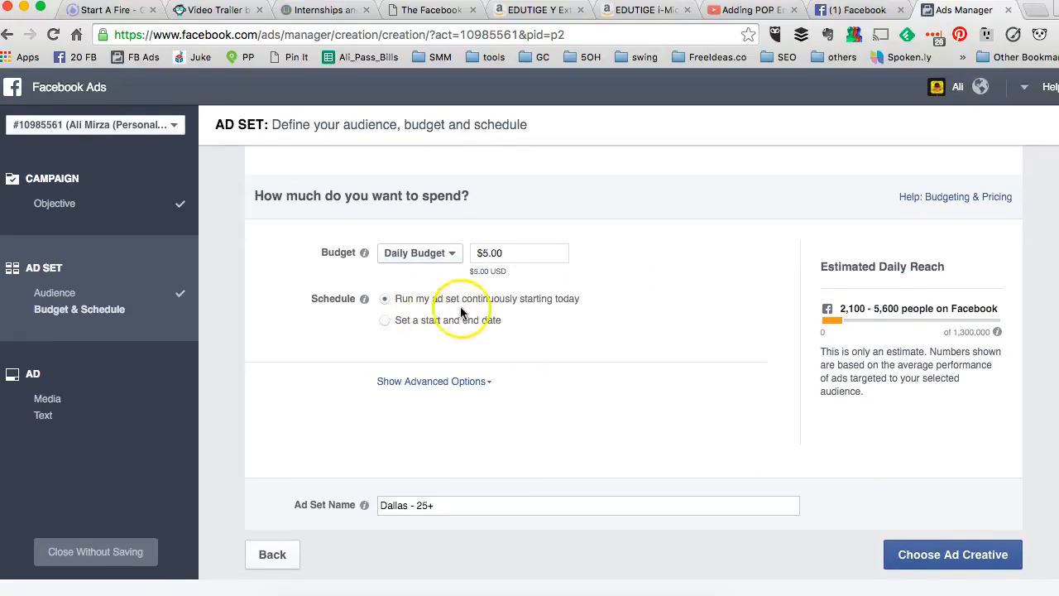
Step: Schedule the ad set with a start and end date, setting the start date to 3/22/2016
{"action": "left_click", "coordinate": [436, 321]}
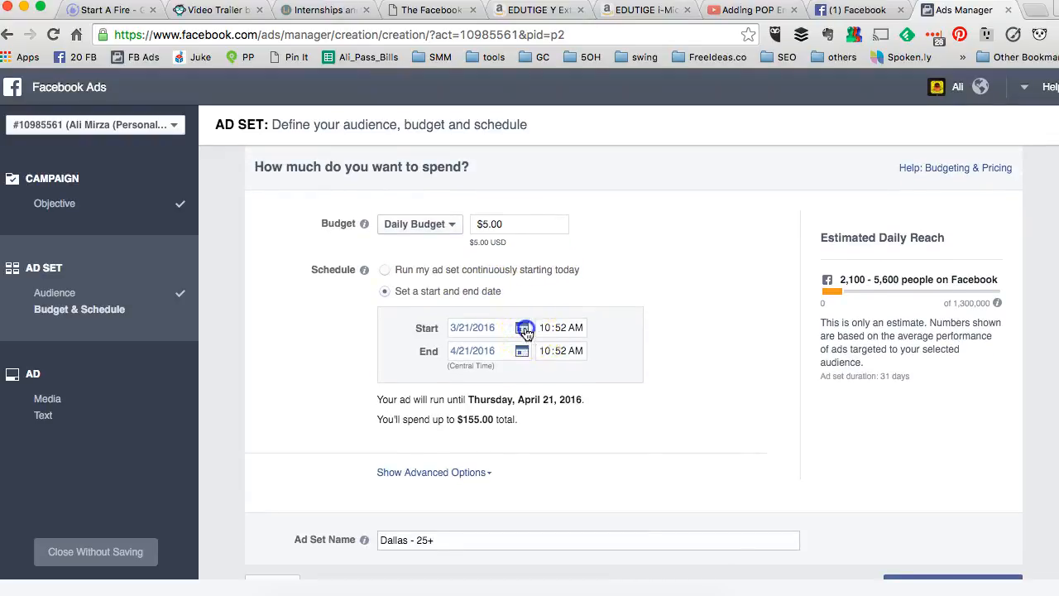
{"action": "left_click", "coordinate": [521, 328]}
{"action": "left_click", "coordinate": [517, 466]}
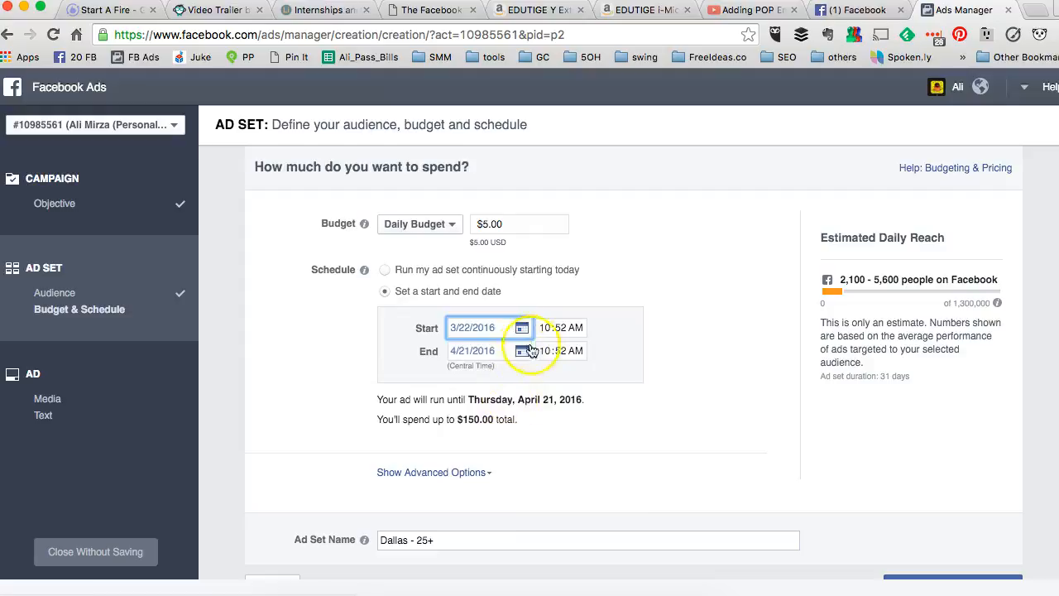
Step: Set the ad set's end date to 4/22/2016
{"action": "left_click", "coordinate": [522, 351]}
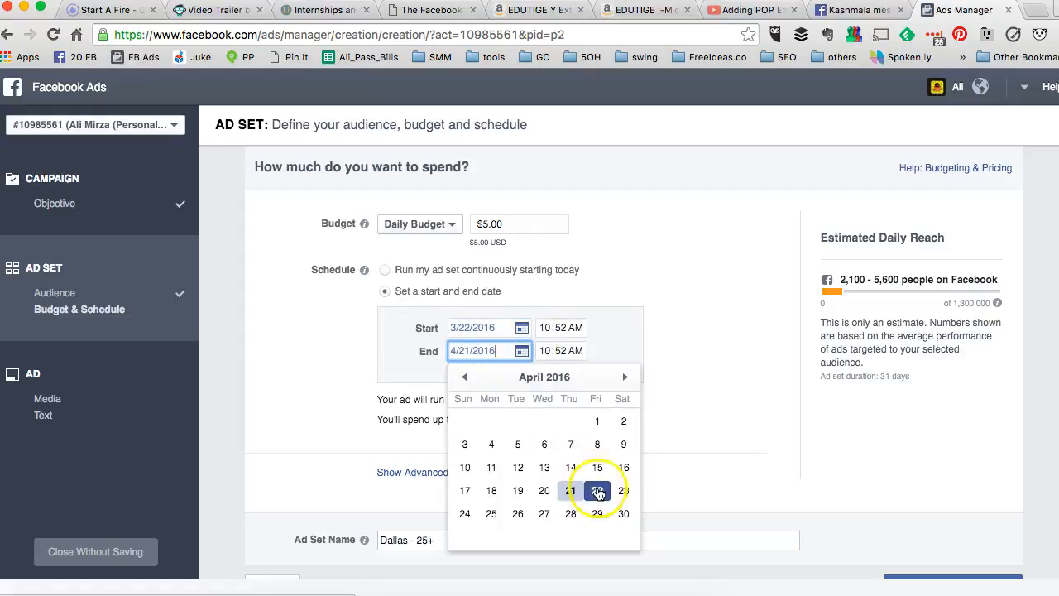
{"action": "left_click", "coordinate": [599, 488]}
{"action": "left_click", "coordinate": [666, 364]}
{"action": "left_click", "coordinate": [592, 379]}
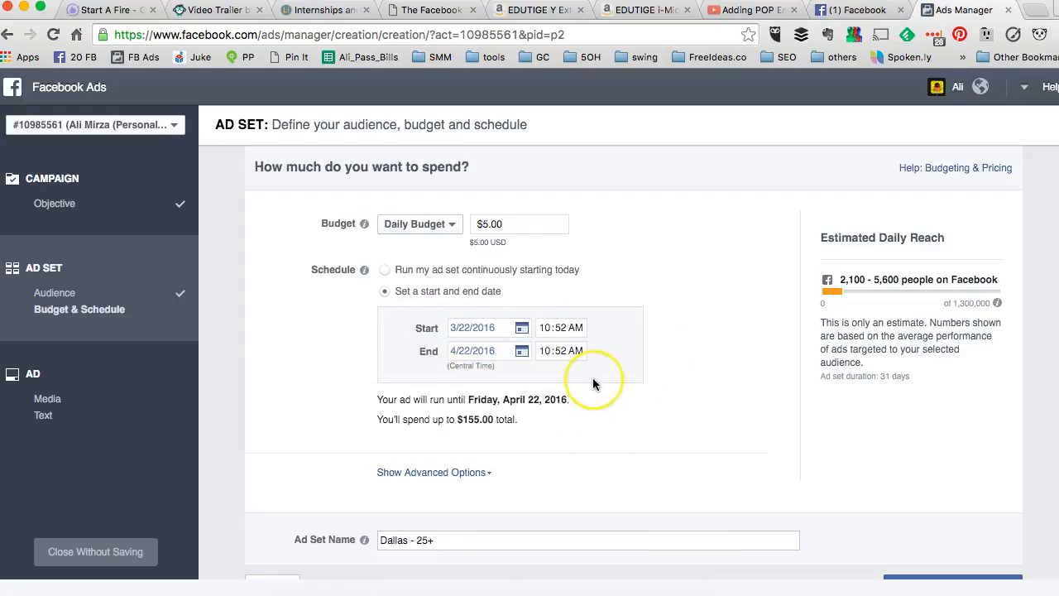
{"action": "scroll", "coordinate": [592, 379], "scroll_direction": "down", "scroll_amount": 1}
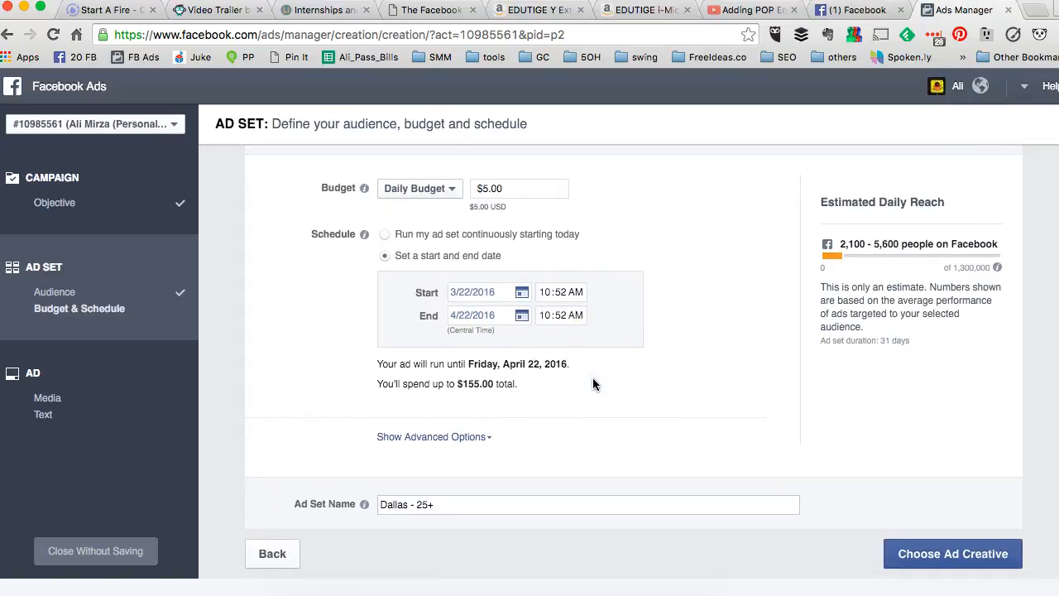
Step: Change the ad set's end date to 3/23/2016
{"action": "left_click", "coordinate": [521, 315]}
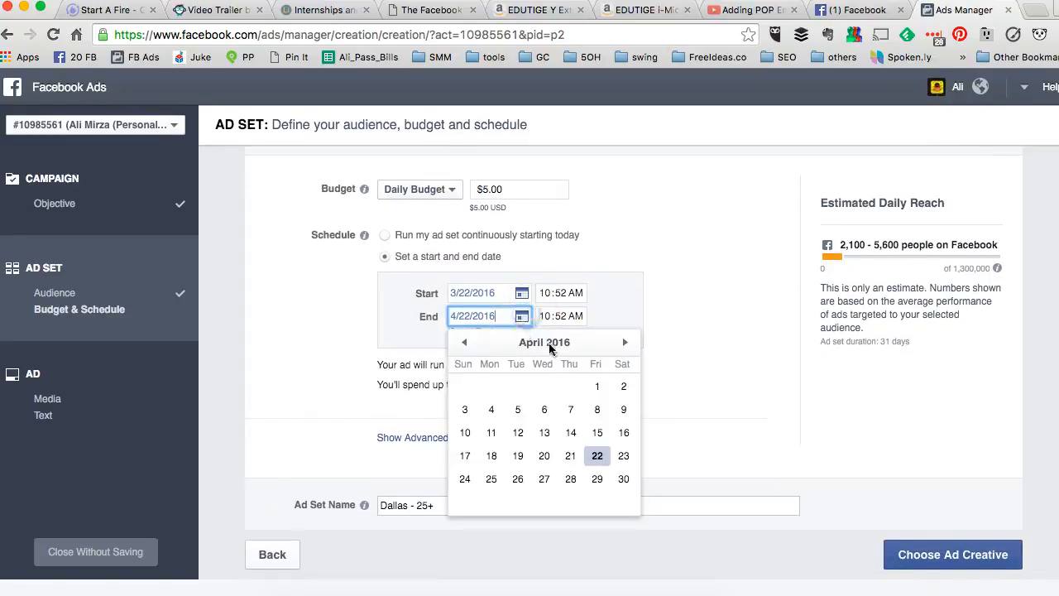
{"action": "left_click", "coordinate": [463, 346]}
{"action": "left_click", "coordinate": [517, 456]}
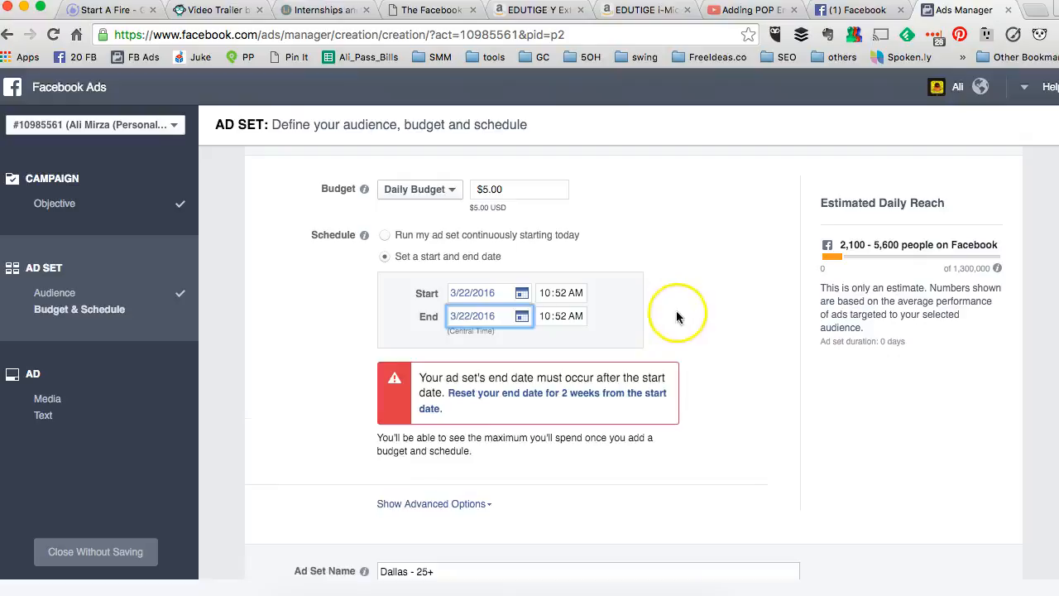
{"action": "left_click", "coordinate": [522, 315]}
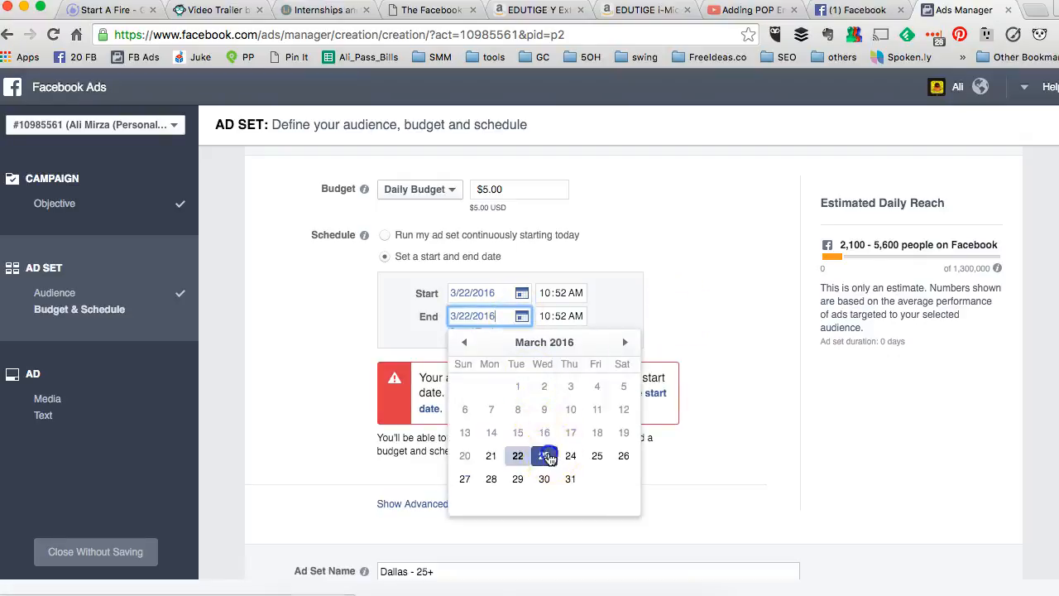
{"action": "left_click", "coordinate": [546, 456]}
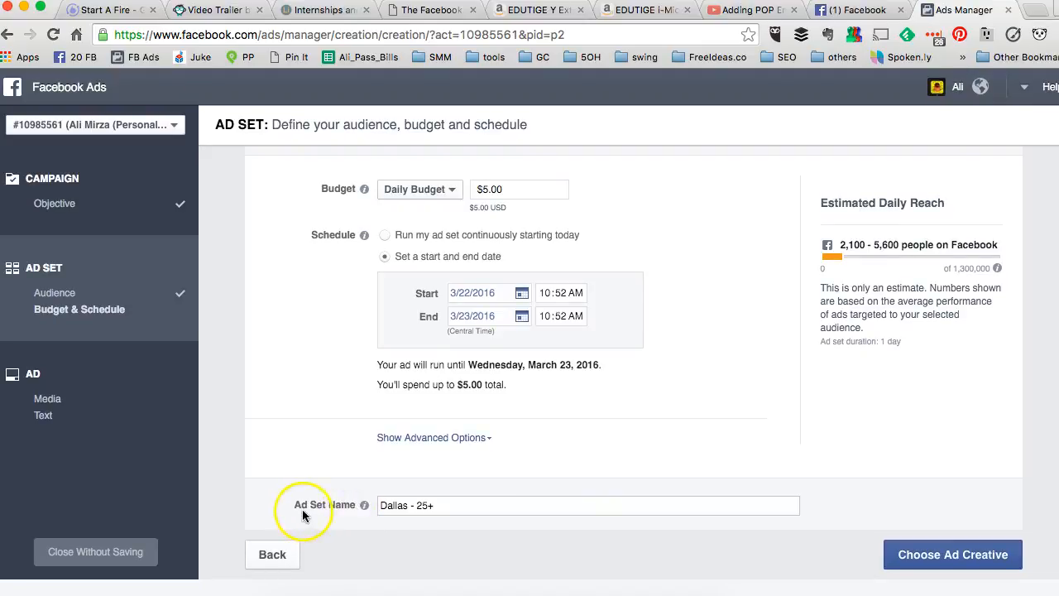
Step: Rename the ad set "Dallas - 25+ - interests" and continue to the ad creative
{"action": "left_click", "coordinate": [412, 505]}
{"action": "type", "text": "-"}
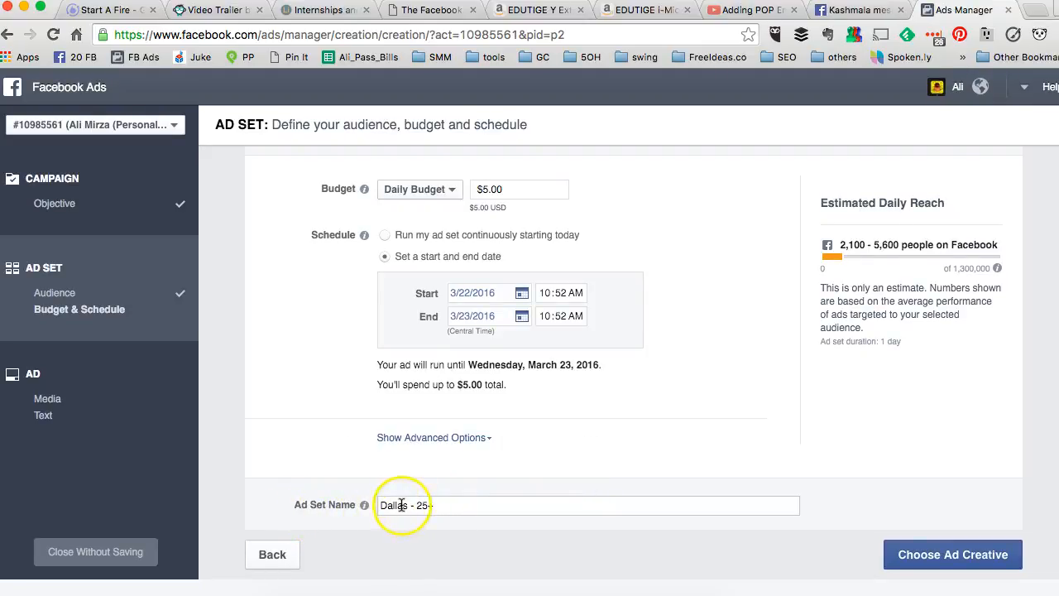
{"action": "left_click", "coordinate": [450, 506]}
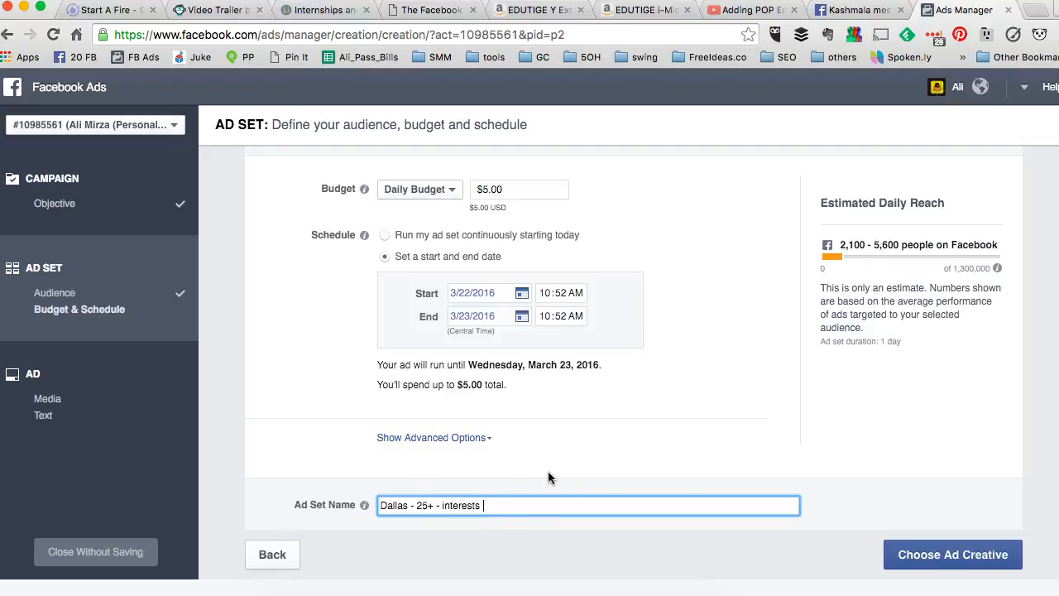
{"action": "left_click", "coordinate": [970, 561]}
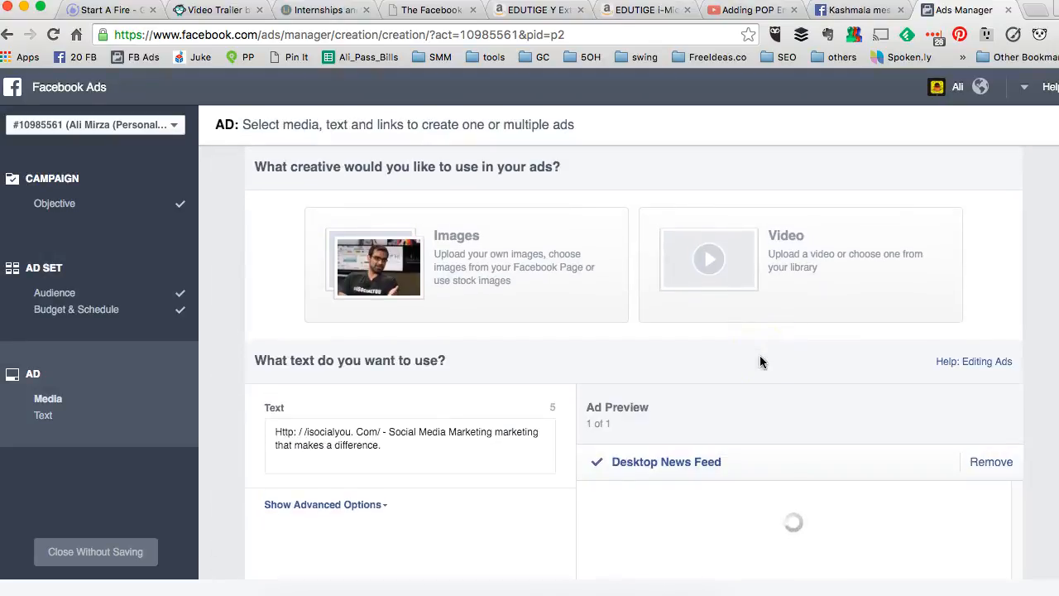
Step: Open the image selection for the ad creative and view the file chooser for adding more images
{"action": "left_click", "coordinate": [523, 240]}
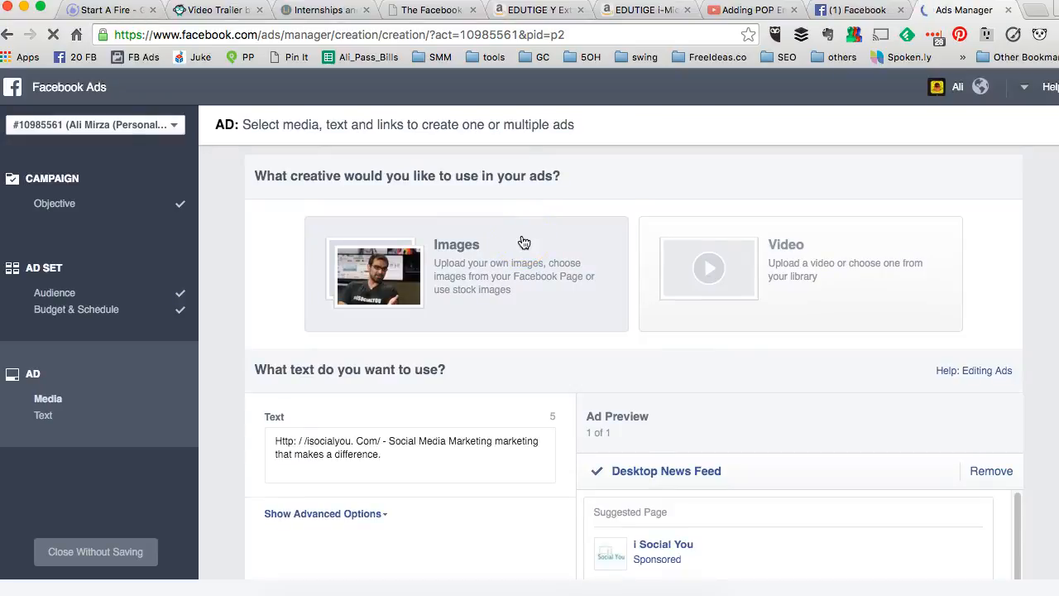
{"action": "left_click", "coordinate": [435, 291]}
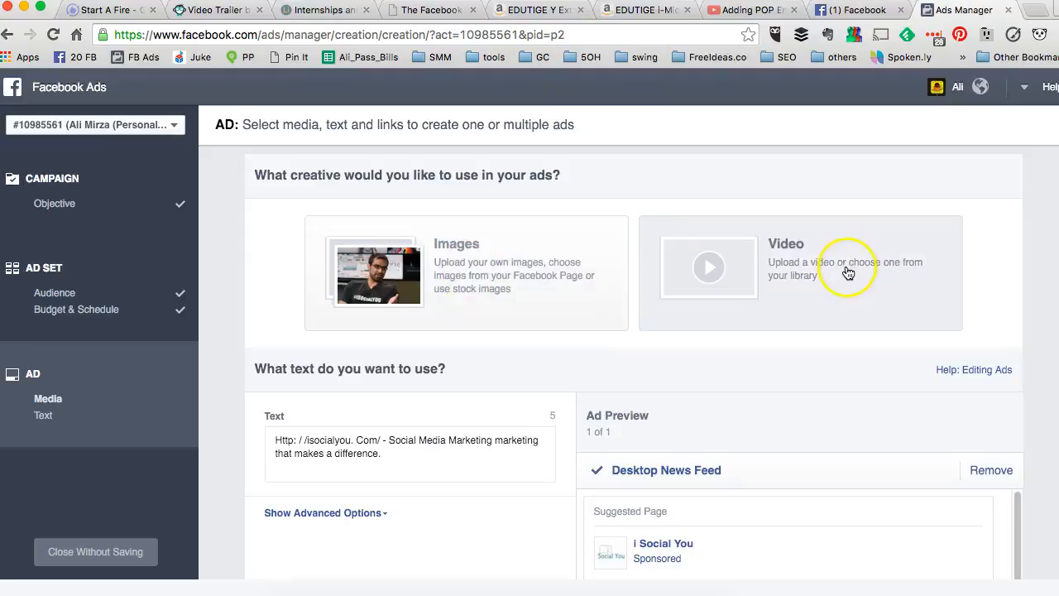
{"action": "left_click", "coordinate": [502, 273]}
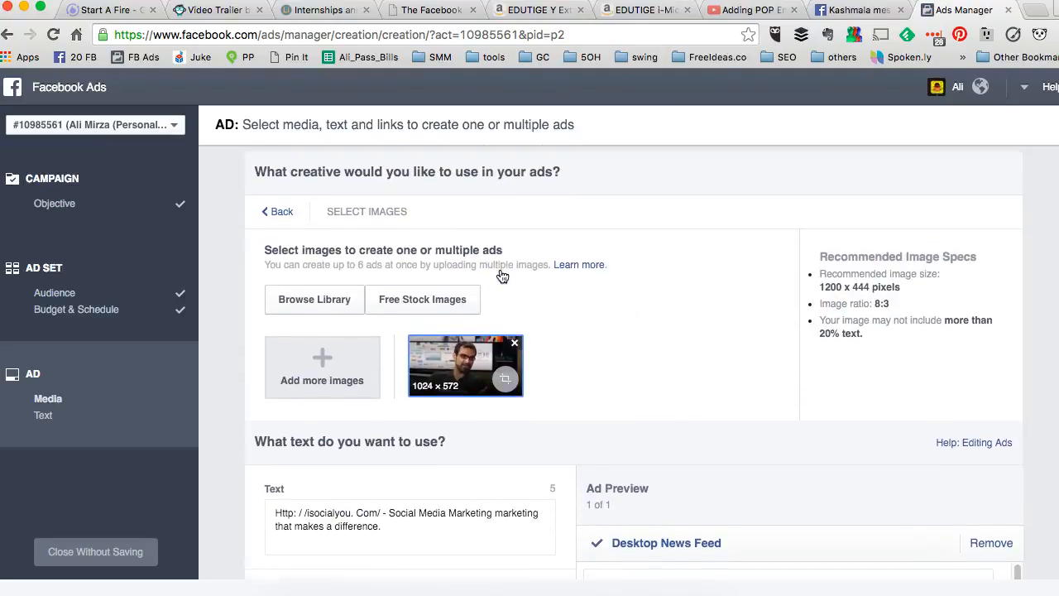
{"action": "left_click", "coordinate": [321, 348]}
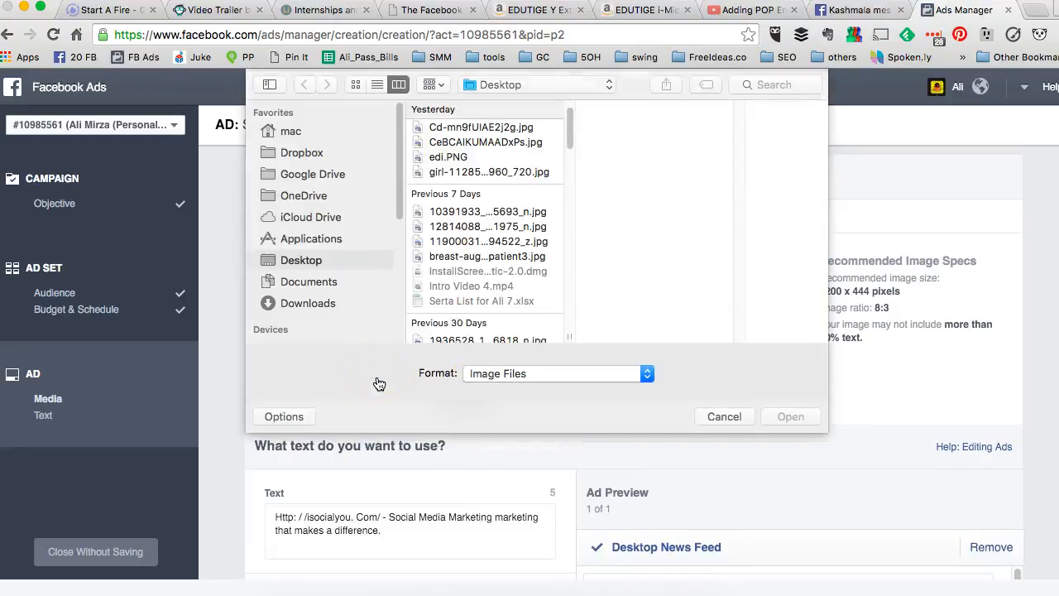
{"action": "left_click", "coordinate": [716, 418]}
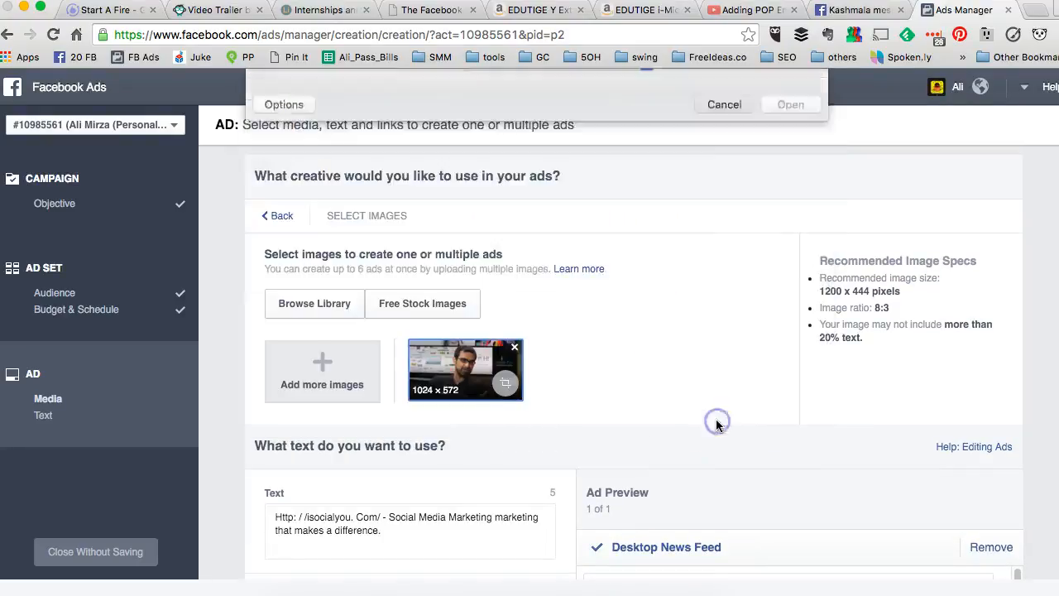
Step: Search the free stock images for "facebook"
{"action": "left_click", "coordinate": [426, 308]}
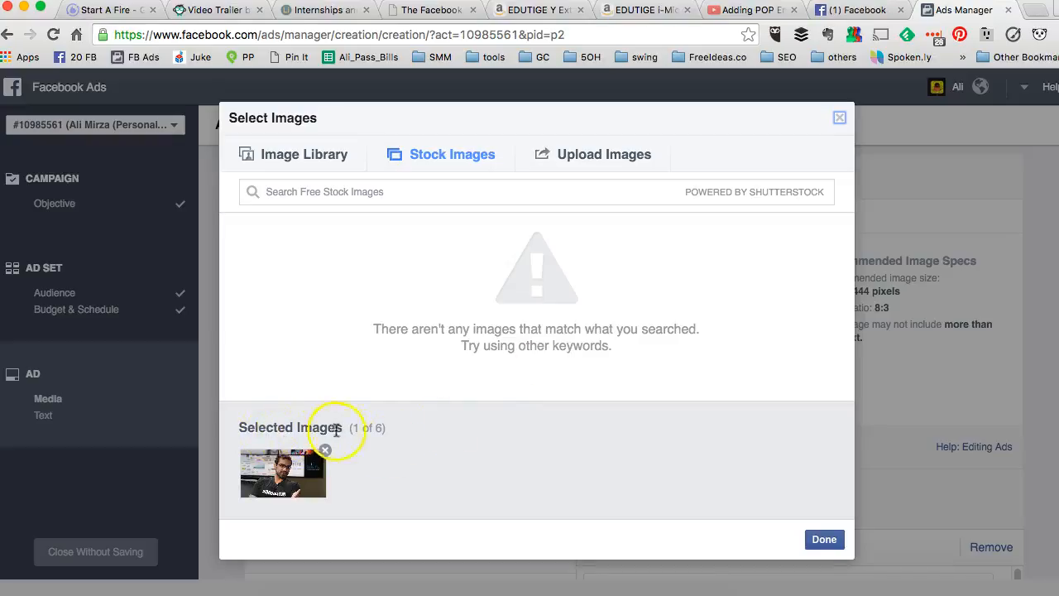
{"action": "triple_click", "coordinate": [382, 427]}
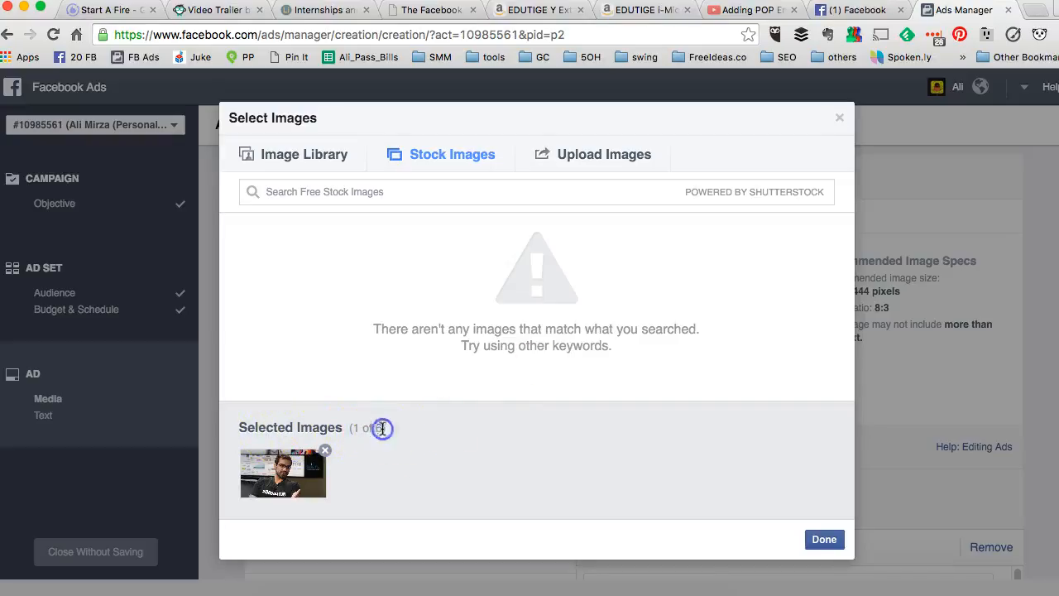
{"action": "left_click", "coordinate": [383, 427]}
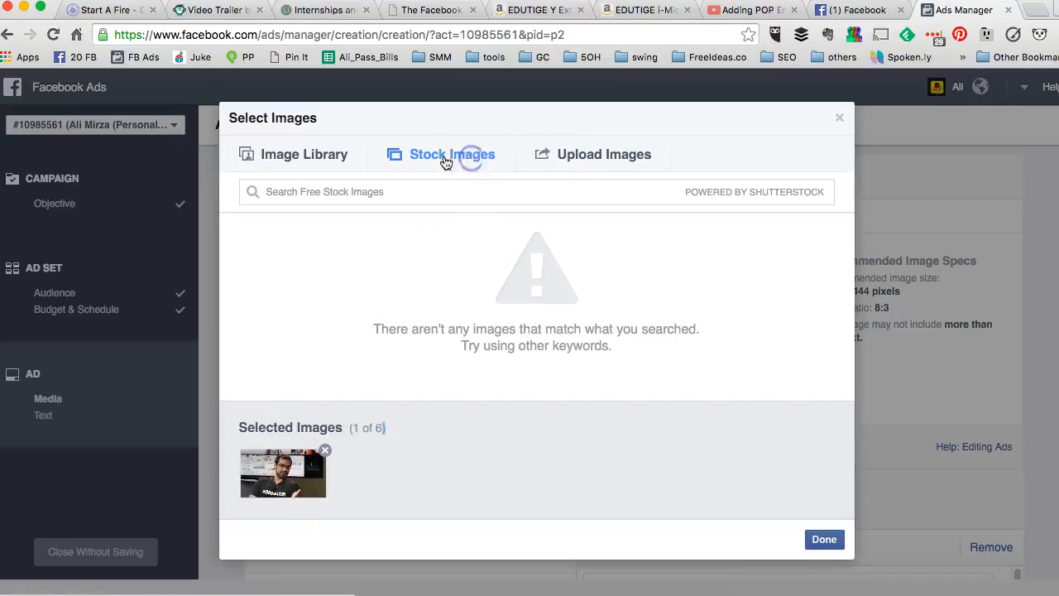
{"action": "left_click", "coordinate": [444, 190]}
{"action": "type", "text": "facebook"}
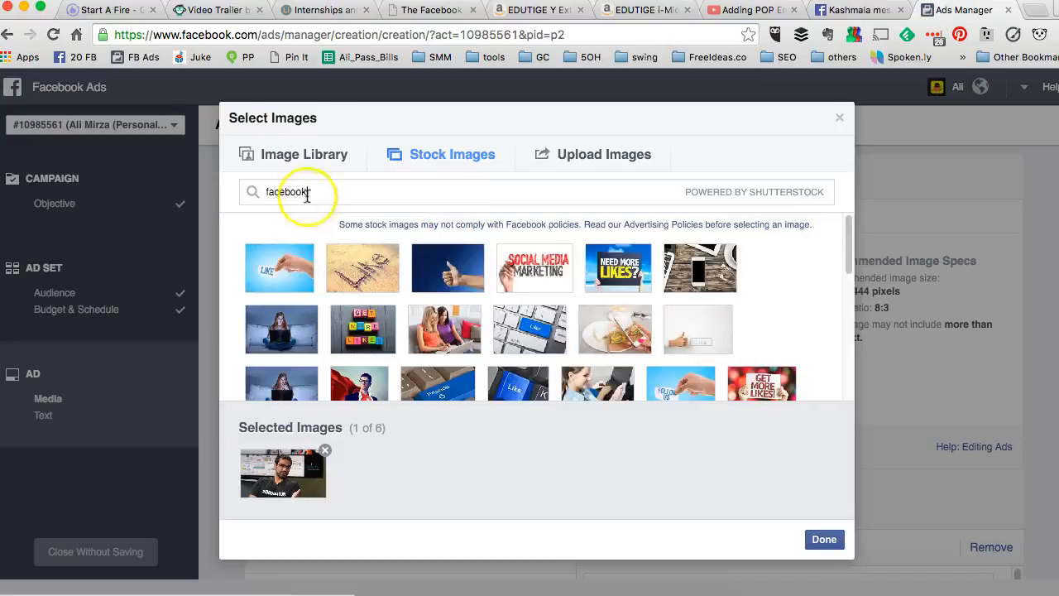
Step: Add the stock photo of a thumbs-up on a blue background alongside the existing ad image
{"action": "left_click", "coordinate": [427, 258]}
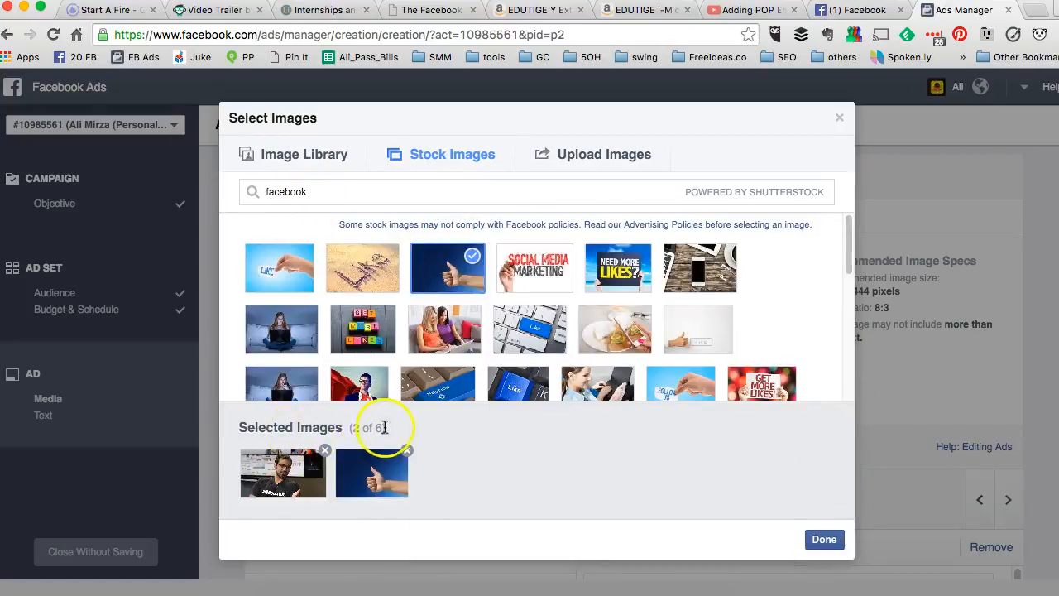
{"action": "left_click", "coordinate": [830, 541]}
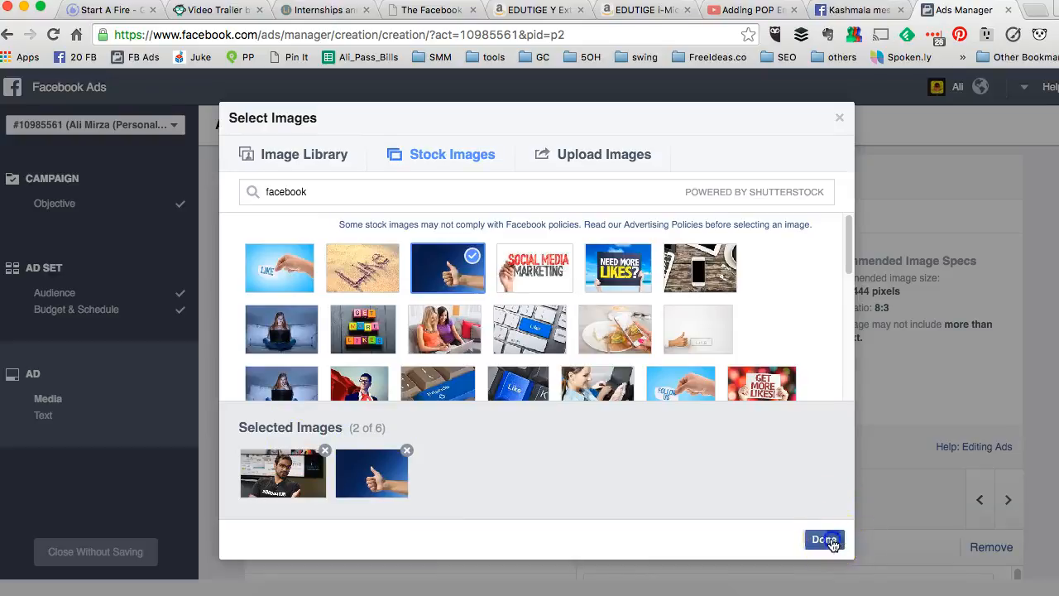
{"action": "scroll", "coordinate": [757, 397], "scroll_direction": "down", "scroll_amount": 1}
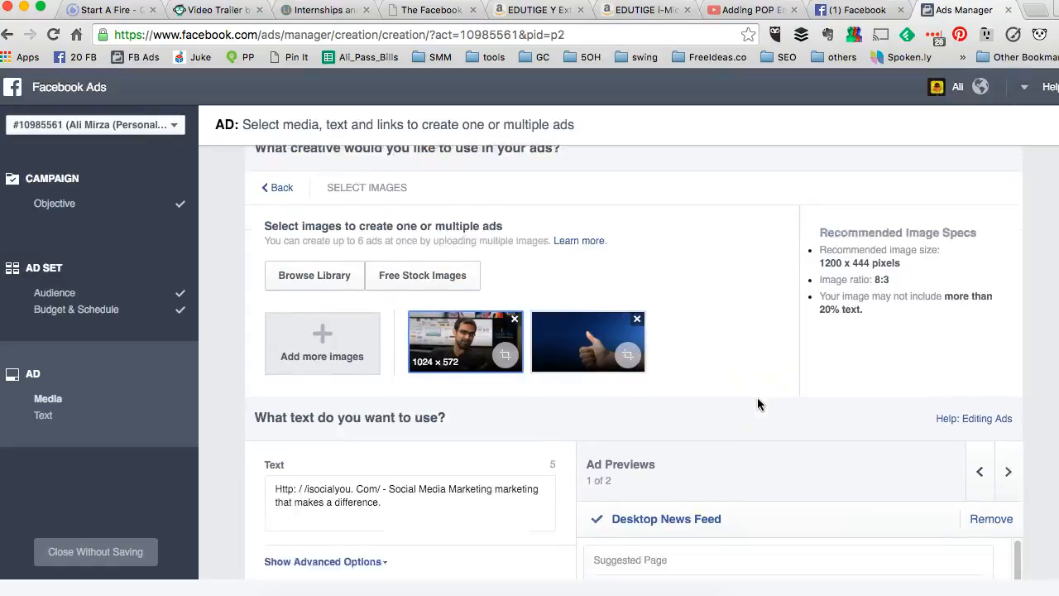
{"action": "scroll", "coordinate": [758, 403], "scroll_direction": "down", "scroll_amount": 1}
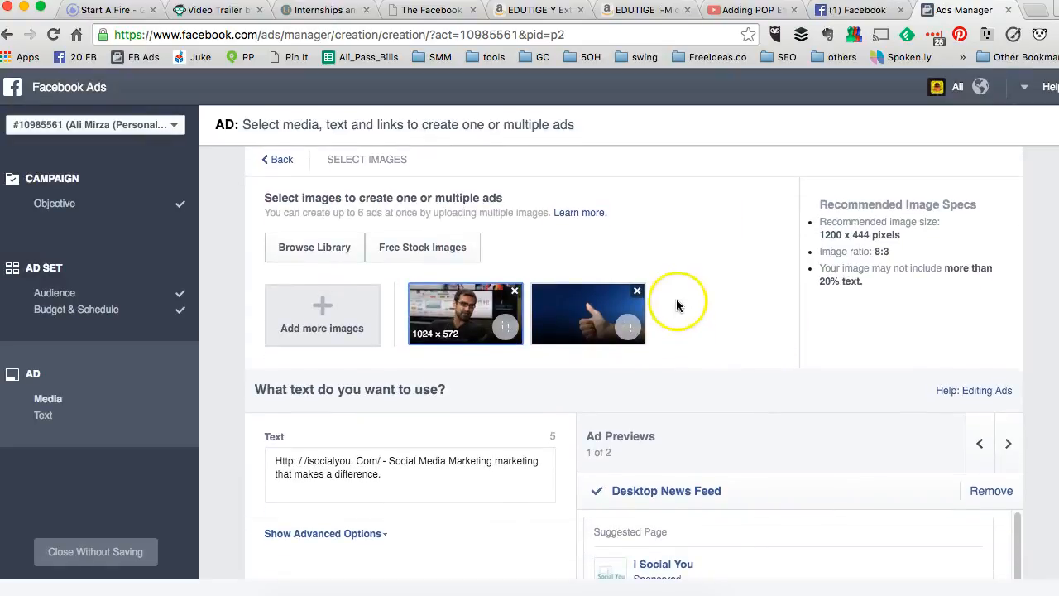
Step: Examine the video creative options for uploading a video, browsing the library or creating a slideshow, and return to the creative choices
{"action": "left_click", "coordinate": [281, 161]}
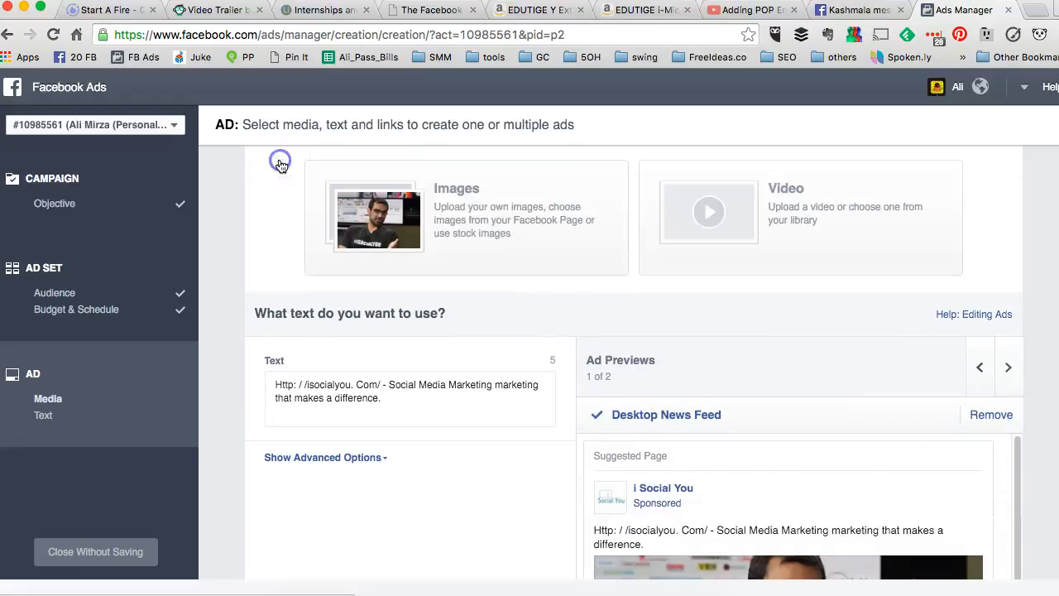
{"action": "scroll", "coordinate": [775, 335], "scroll_direction": "up", "scroll_amount": 1}
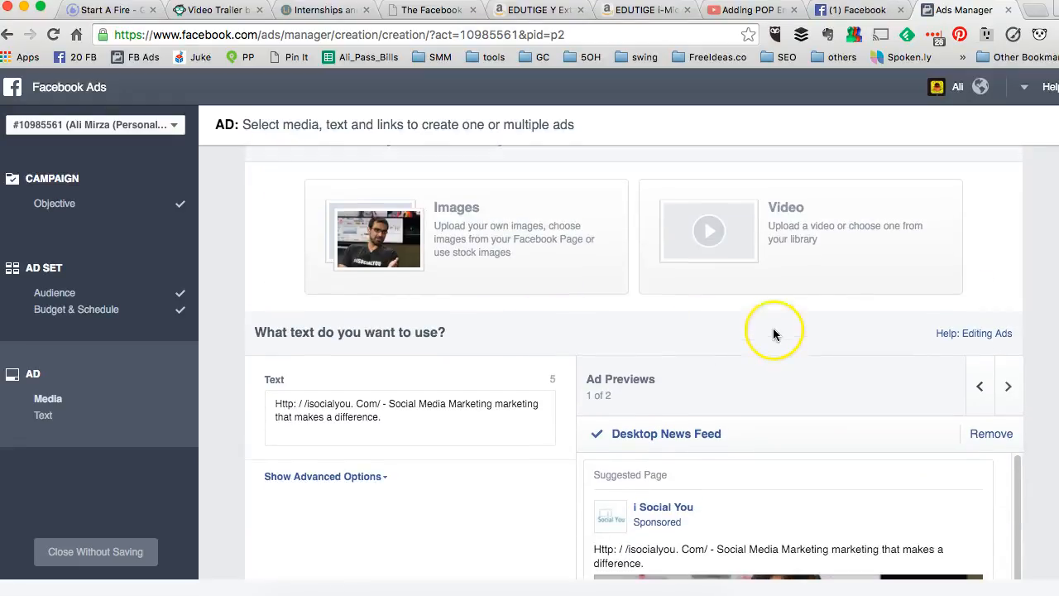
{"action": "left_click", "coordinate": [810, 229]}
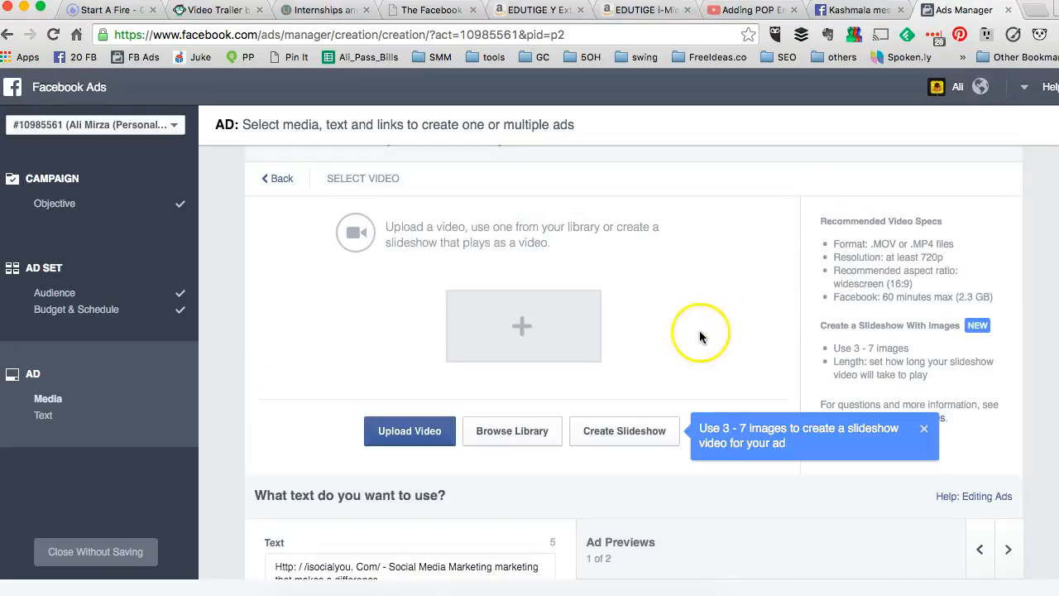
{"action": "scroll", "coordinate": [700, 337], "scroll_direction": "down", "scroll_amount": 2}
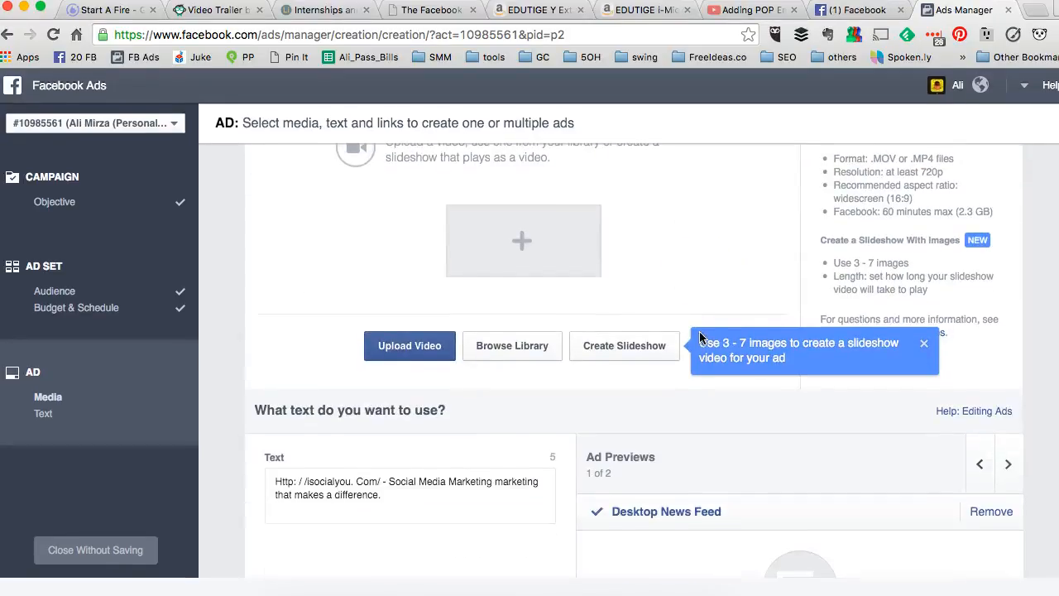
{"action": "left_click", "coordinate": [407, 357]}
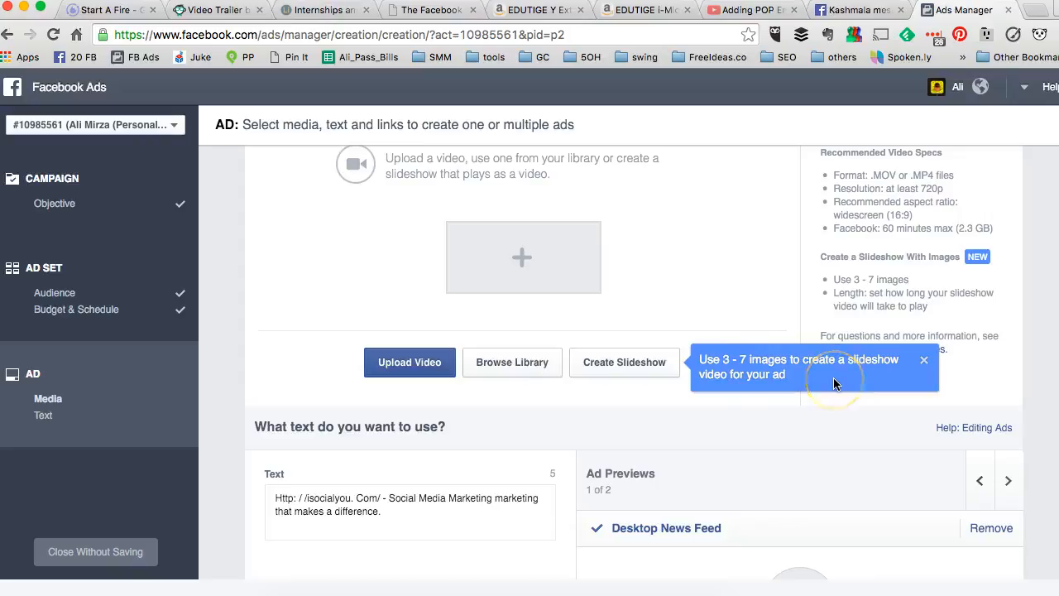
{"action": "scroll", "coordinate": [727, 273], "scroll_direction": "up", "scroll_amount": 2}
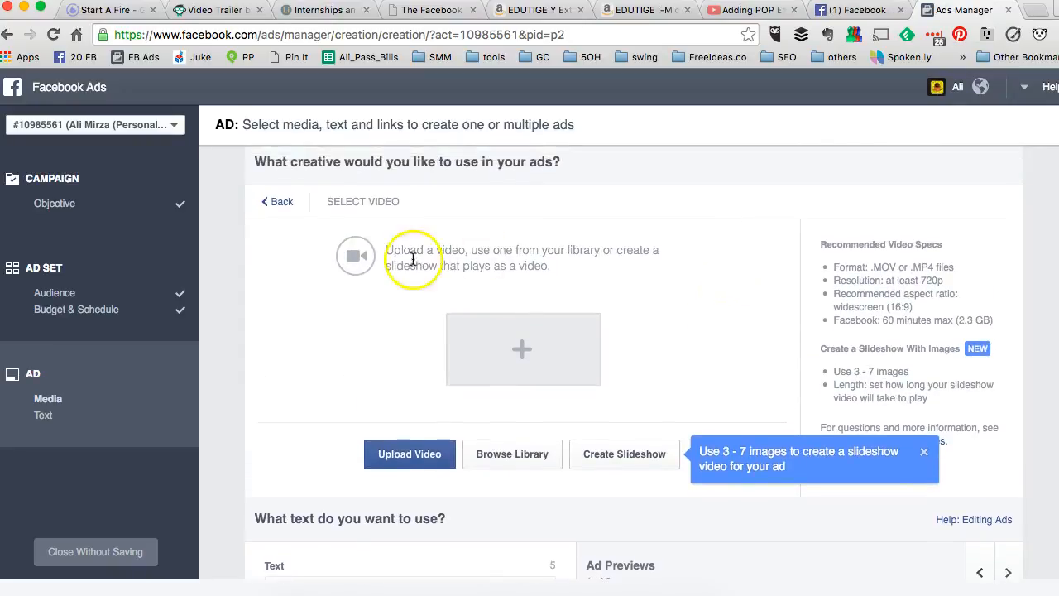
{"action": "left_click", "coordinate": [279, 202]}
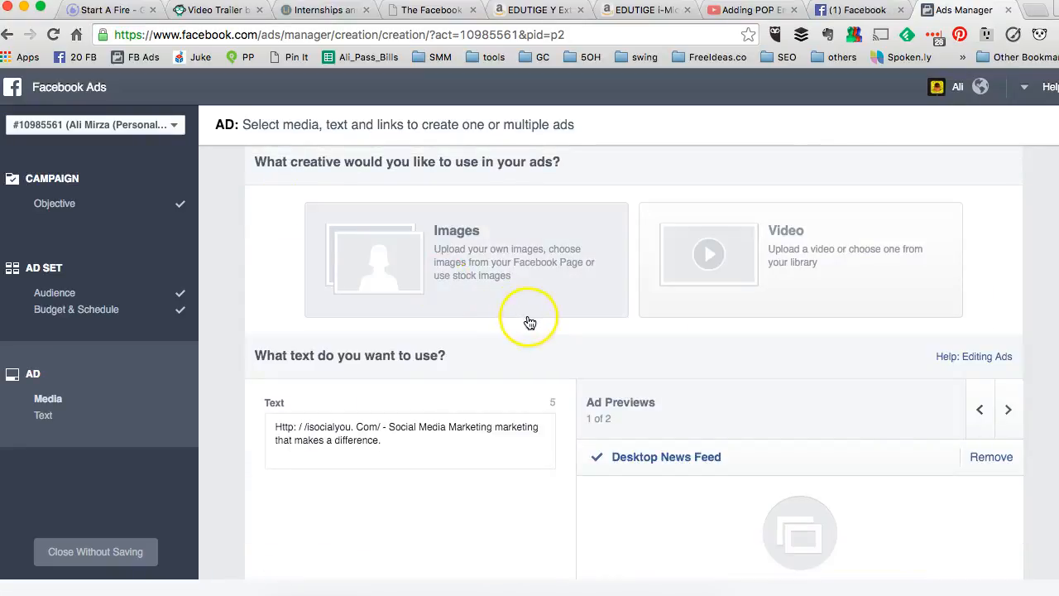
Step: Choose images as the ad creative and select the blue thumbs-up photo from the "facebook" stock image results
{"action": "scroll", "coordinate": [506, 282], "scroll_direction": "down", "scroll_amount": 2}
{"action": "scroll", "coordinate": [506, 282], "scroll_direction": "up", "scroll_amount": 1}
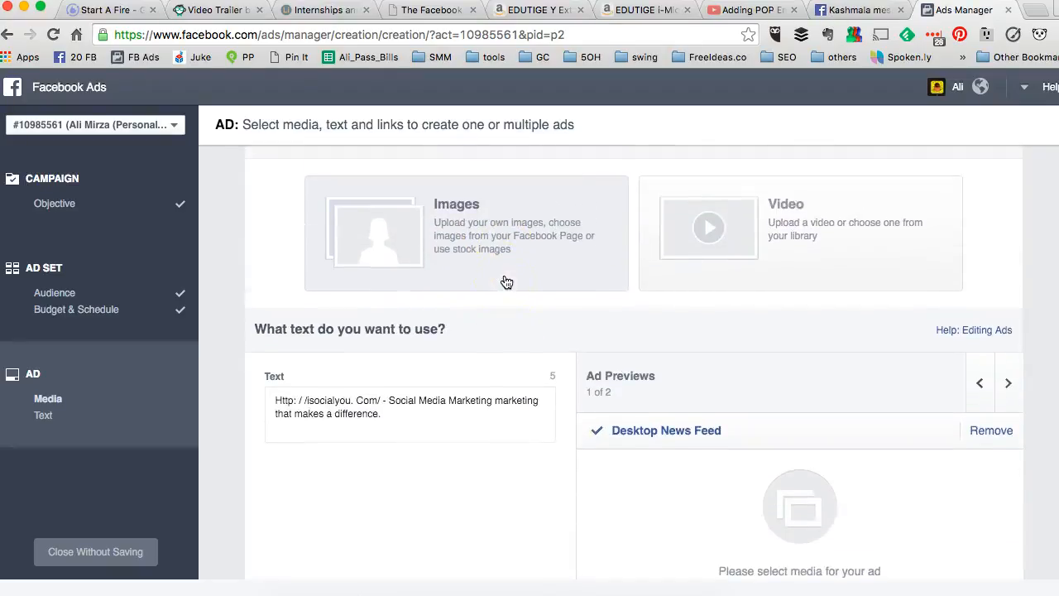
{"action": "left_click", "coordinate": [485, 243]}
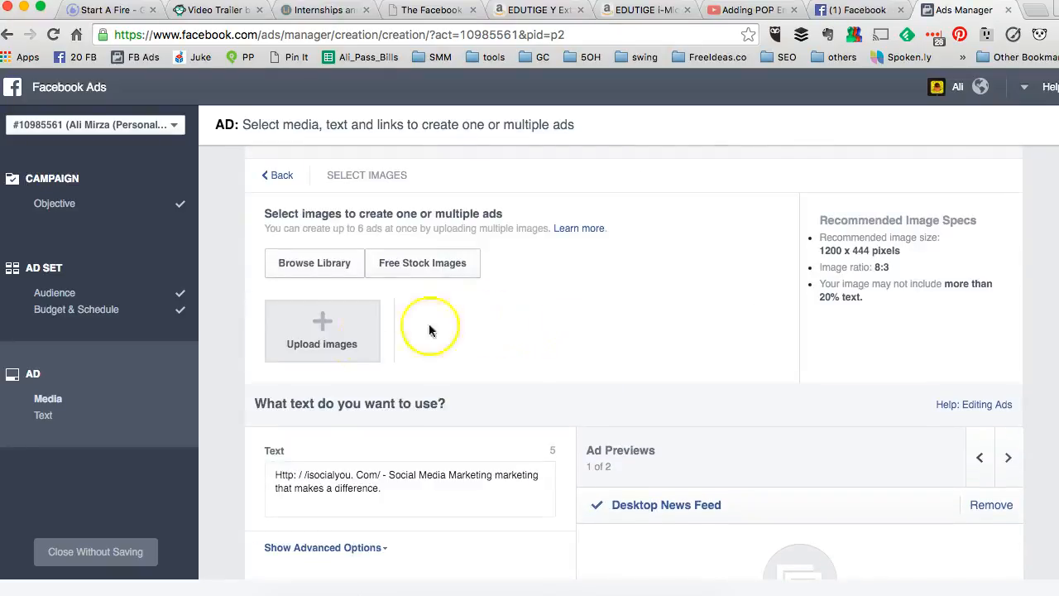
{"action": "scroll", "coordinate": [542, 340], "scroll_direction": "down", "scroll_amount": 3}
{"action": "scroll", "coordinate": [542, 339], "scroll_direction": "up", "scroll_amount": 2}
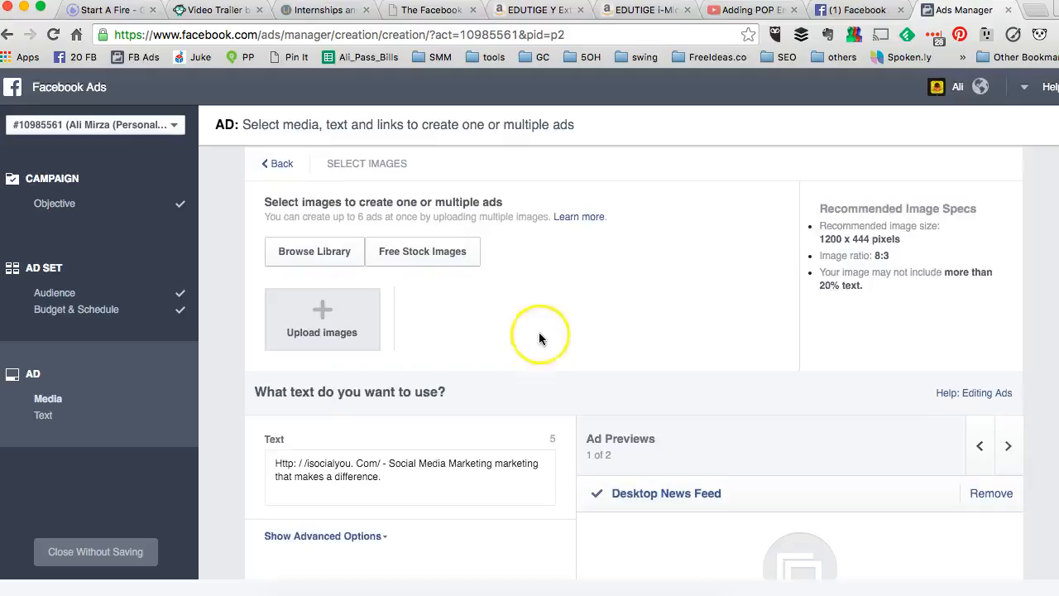
{"action": "scroll", "coordinate": [527, 316], "scroll_direction": "up", "scroll_amount": 1}
{"action": "left_click", "coordinate": [325, 327]}
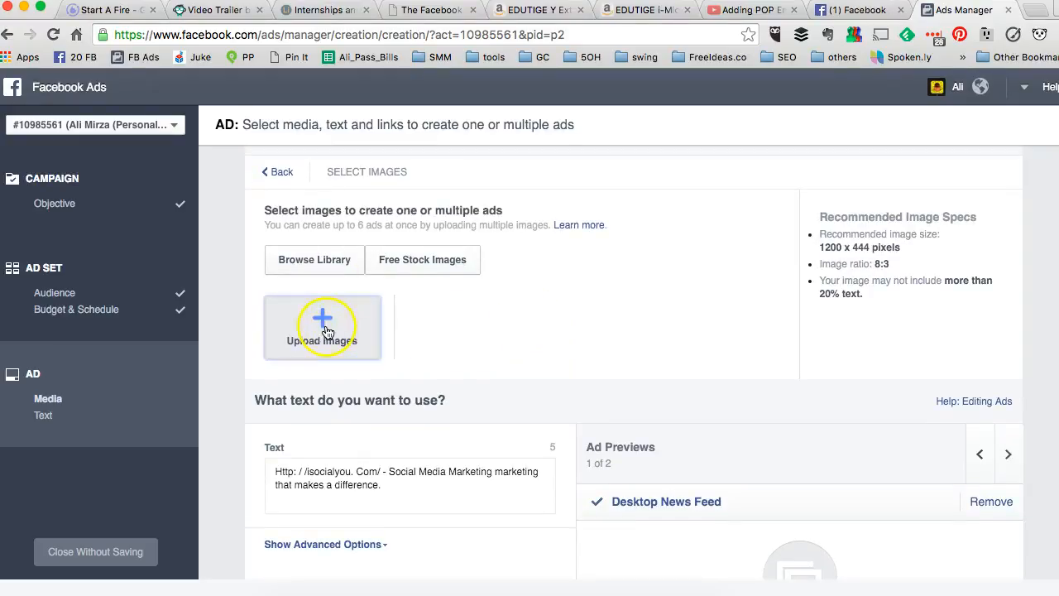
{"action": "left_click", "coordinate": [404, 265]}
{"action": "mouse_move", "coordinate": [438, 306]}
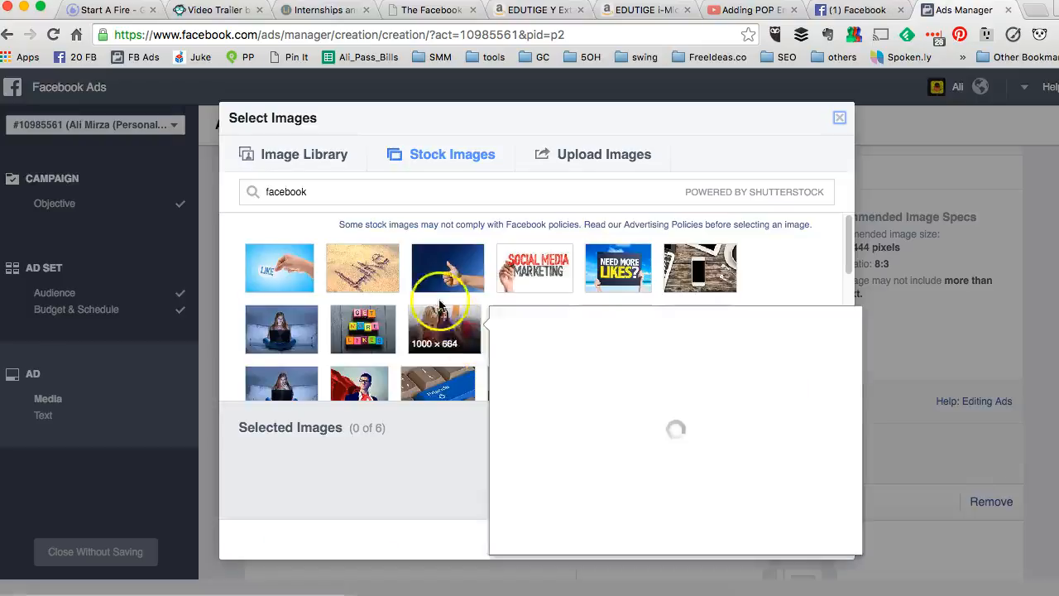
{"action": "left_click", "coordinate": [443, 277]}
{"action": "left_click", "coordinate": [824, 541]}
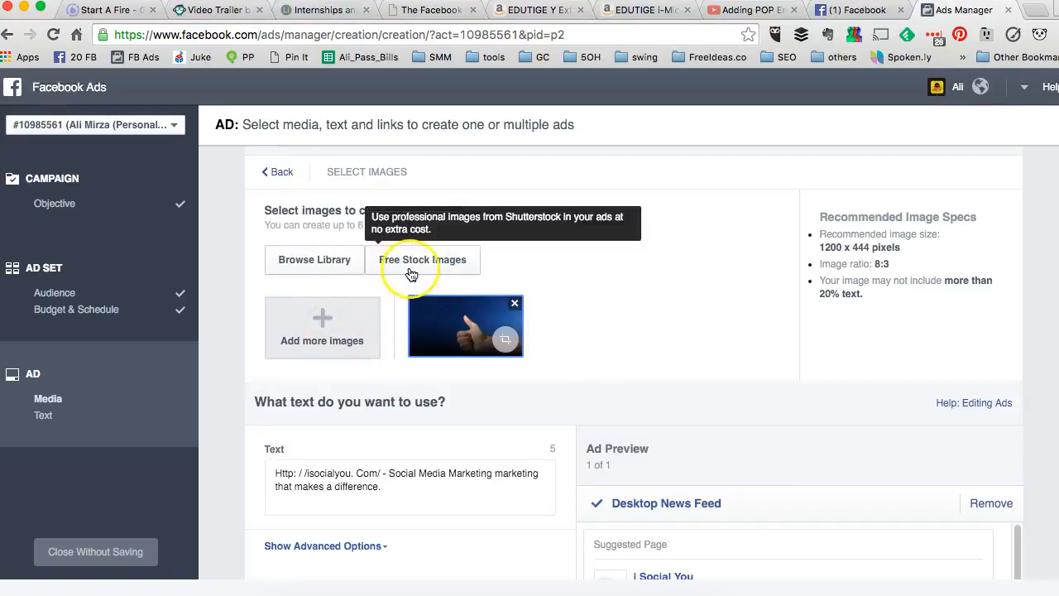
Step: Add the stock photo of two women with a laptop on a couch as a second ad image
{"action": "left_click", "coordinate": [411, 274]}
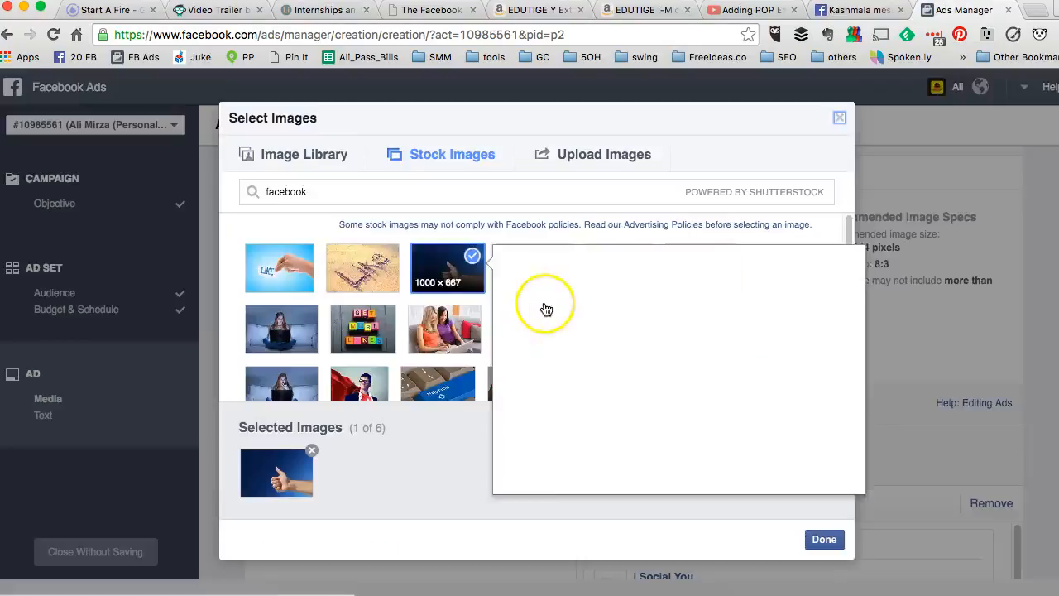
{"action": "mouse_move", "coordinate": [444, 331]}
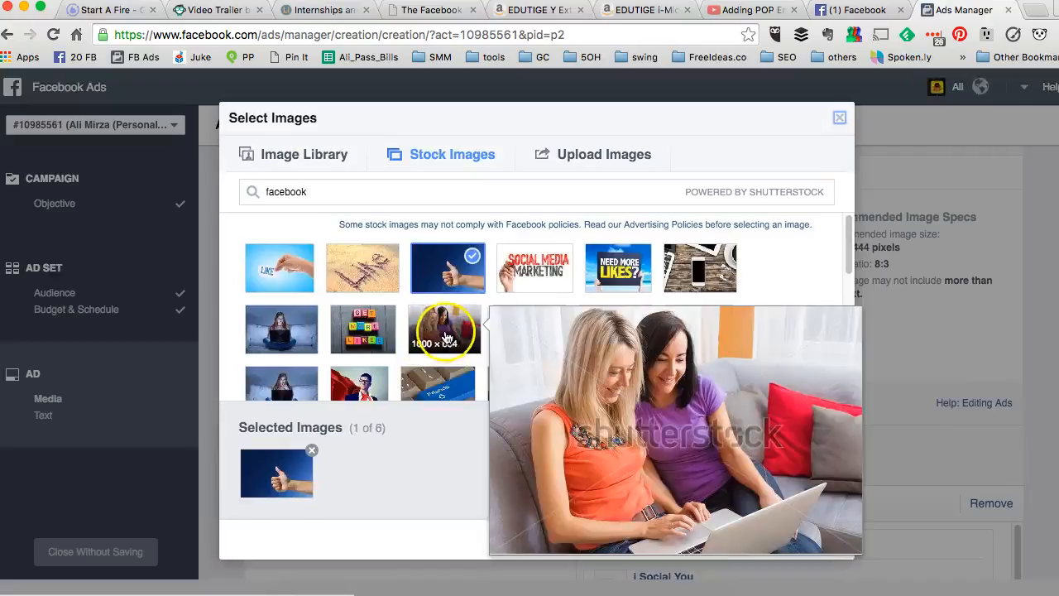
{"action": "left_click", "coordinate": [530, 422]}
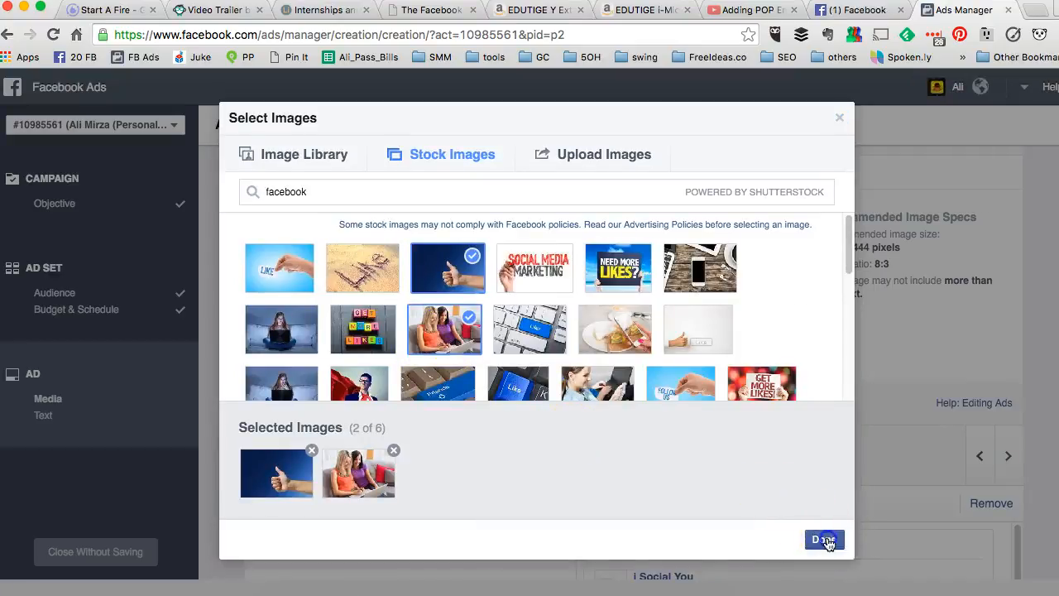
{"action": "left_click", "coordinate": [825, 541]}
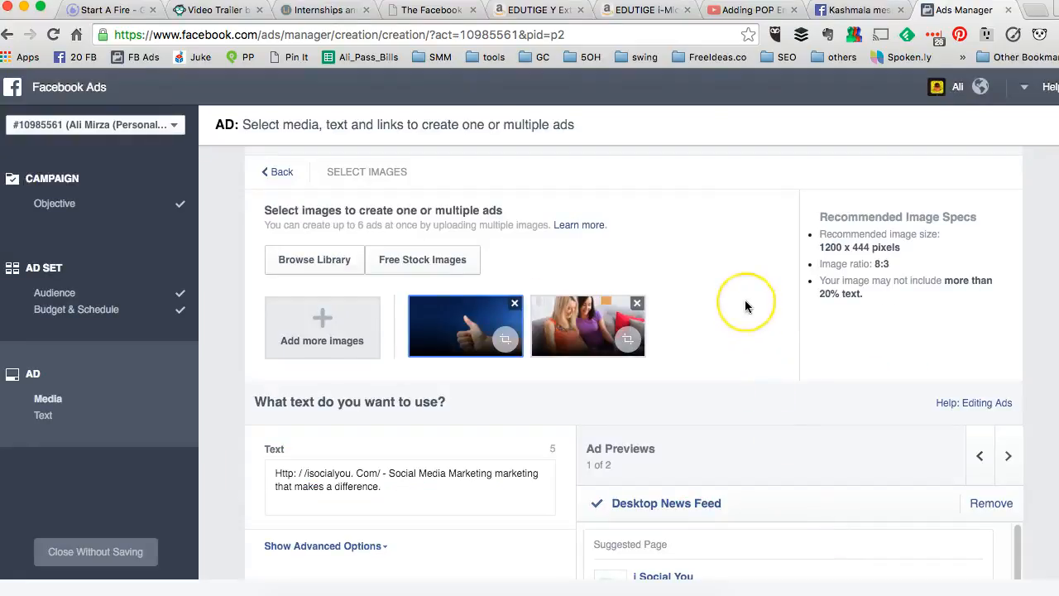
Step: Replace the ad text with "Like us to get latest news on social media marketing"
{"action": "scroll", "coordinate": [745, 302], "scroll_direction": "down", "scroll_amount": 5}
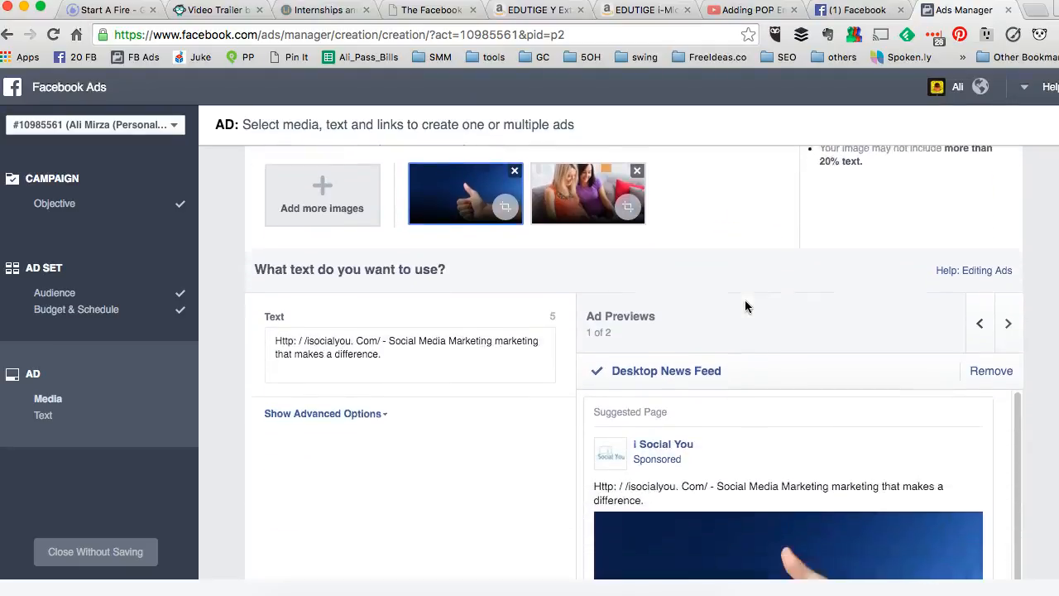
{"action": "scroll", "coordinate": [744, 303], "scroll_direction": "down", "scroll_amount": 1}
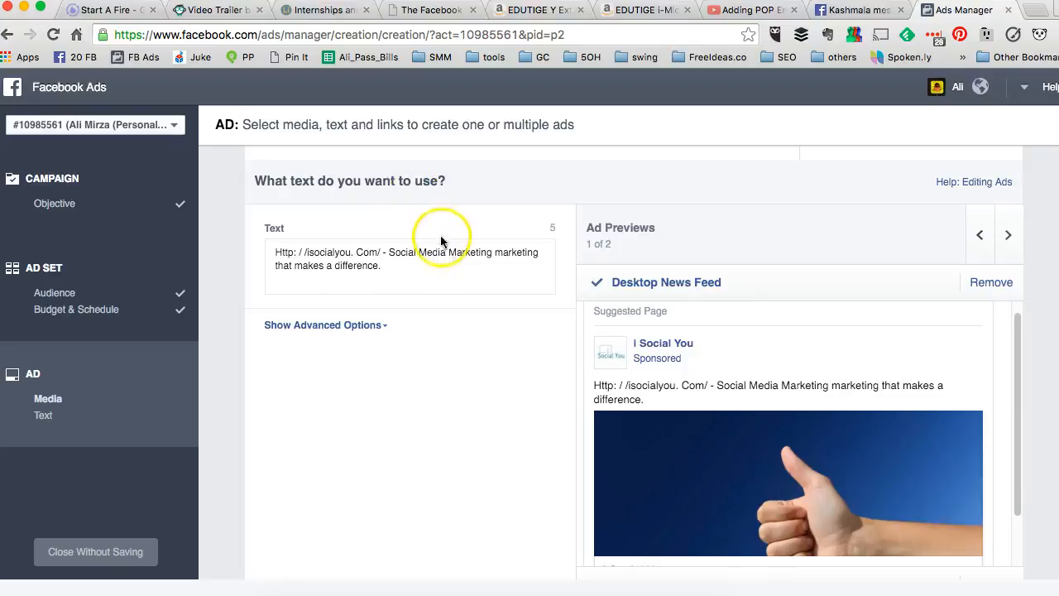
{"action": "triple_click", "coordinate": [416, 264]}
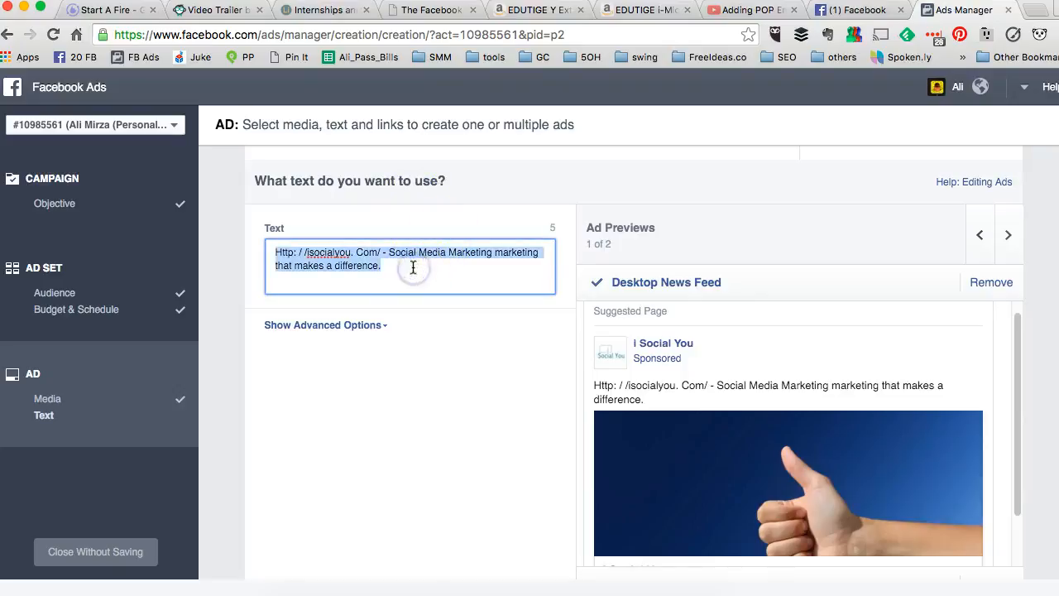
{"action": "key", "text": "BackSpace"}
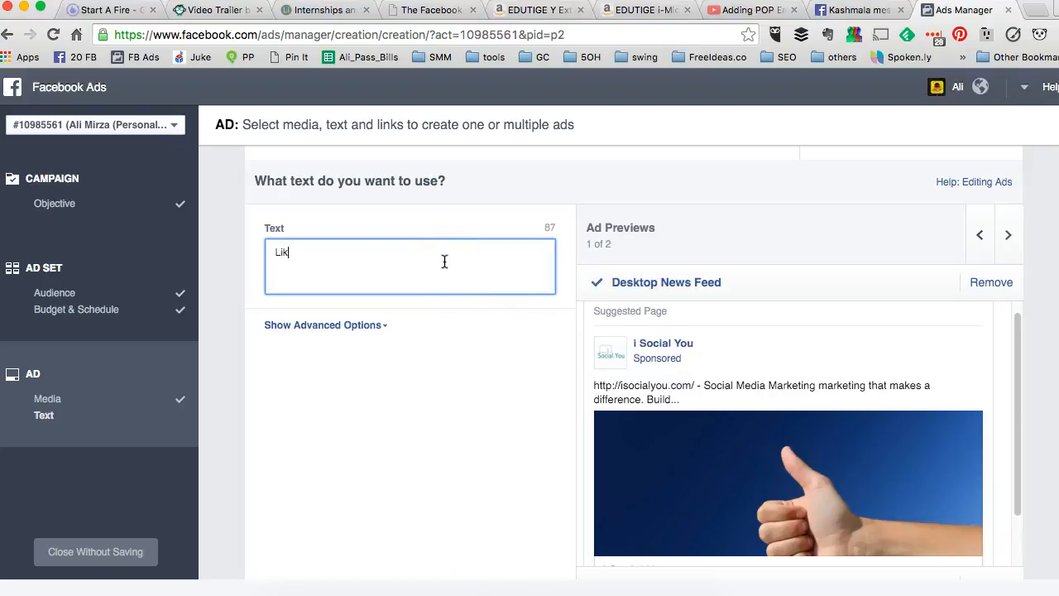
{"action": "type", "text": "us"}
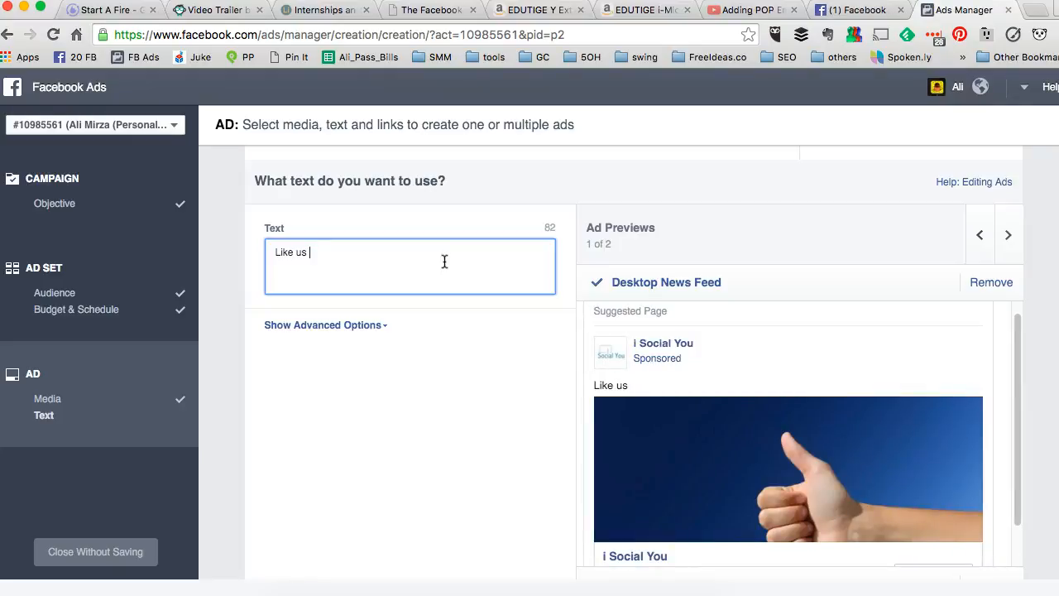
{"action": "type", "text": "to get latest news on social media marketing"}
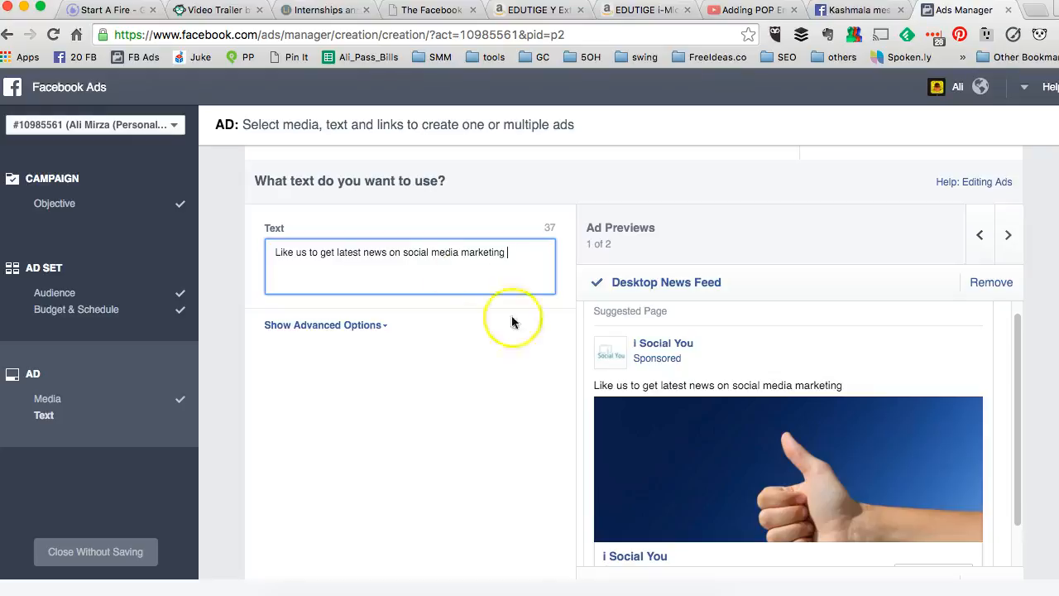
Step: Show the advanced ad options and set the headline to "Join Us"
{"action": "scroll", "coordinate": [513, 348], "scroll_direction": "down", "scroll_amount": 3}
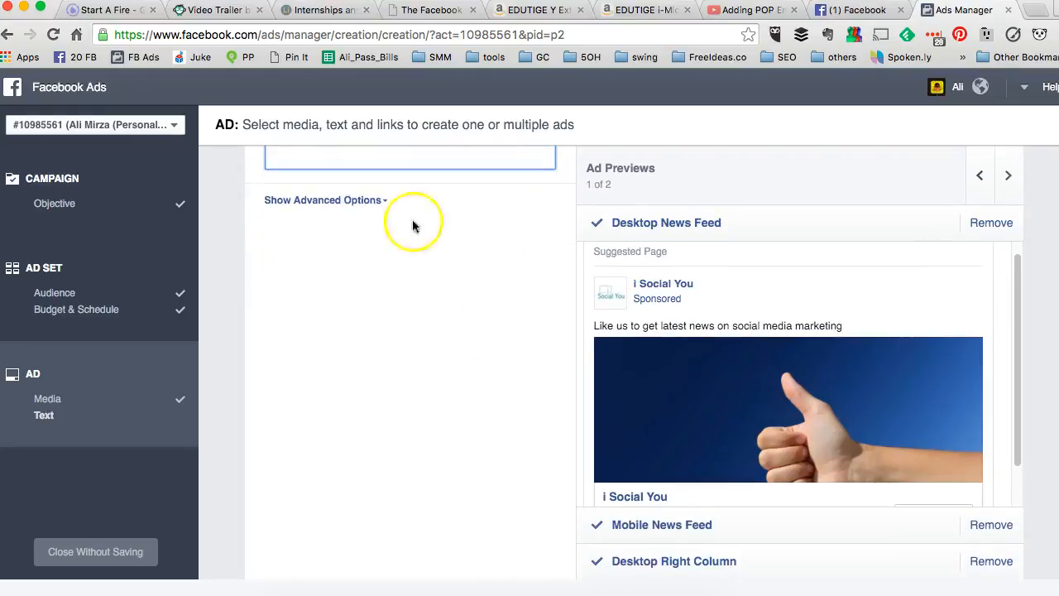
{"action": "left_click", "coordinate": [383, 201]}
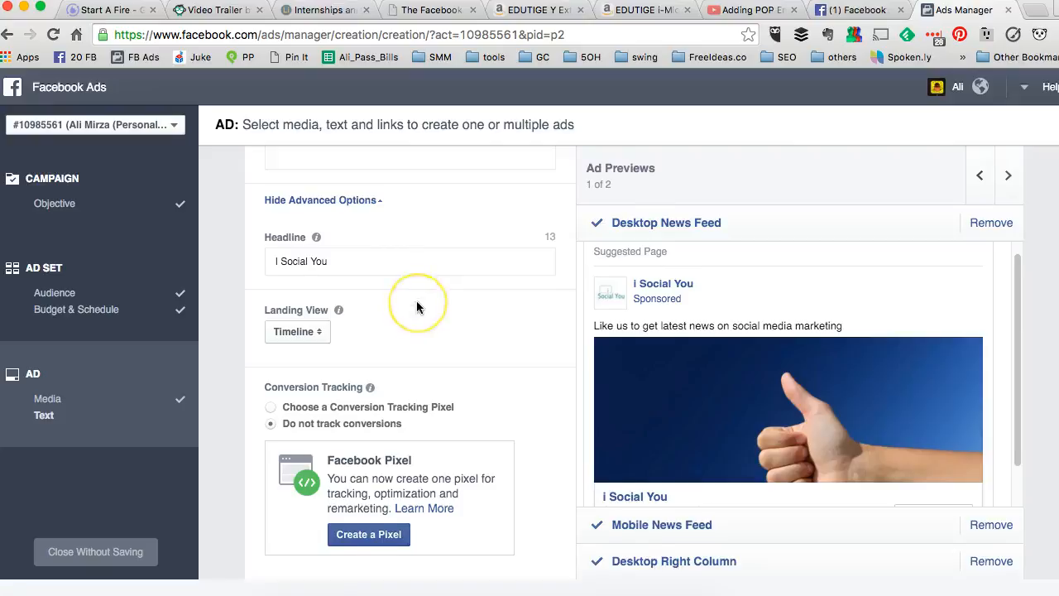
{"action": "scroll", "coordinate": [416, 300], "scroll_direction": "down", "scroll_amount": 1}
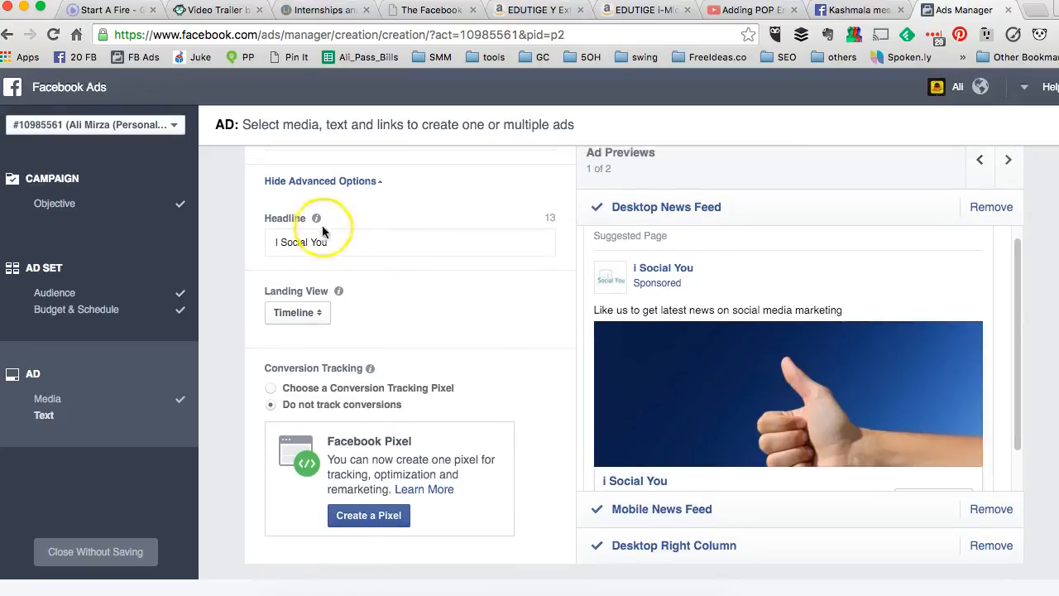
{"action": "mouse_move", "coordinate": [316, 222]}
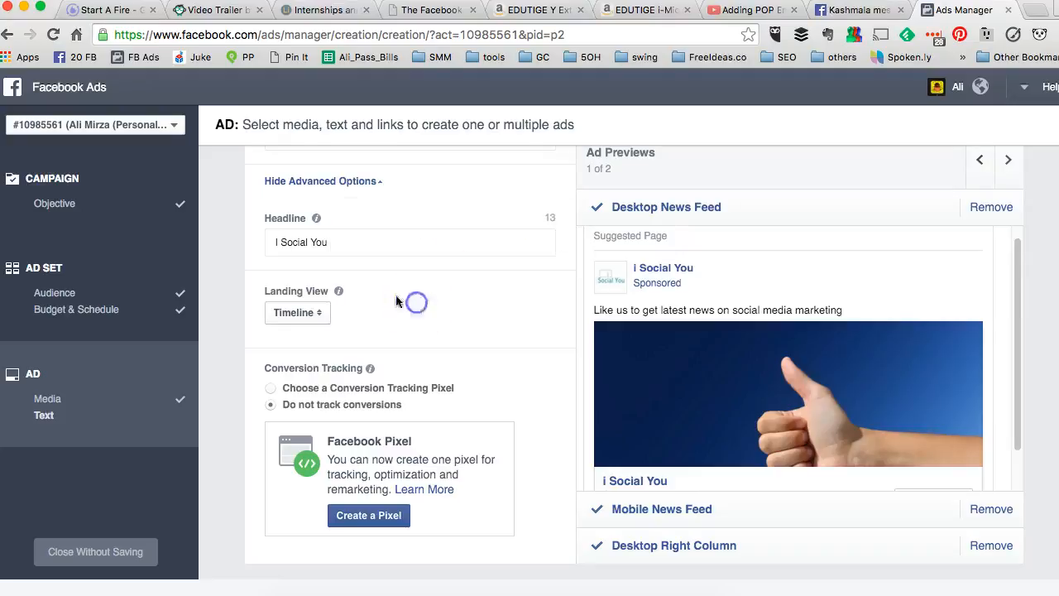
{"action": "double_click", "coordinate": [353, 246]}
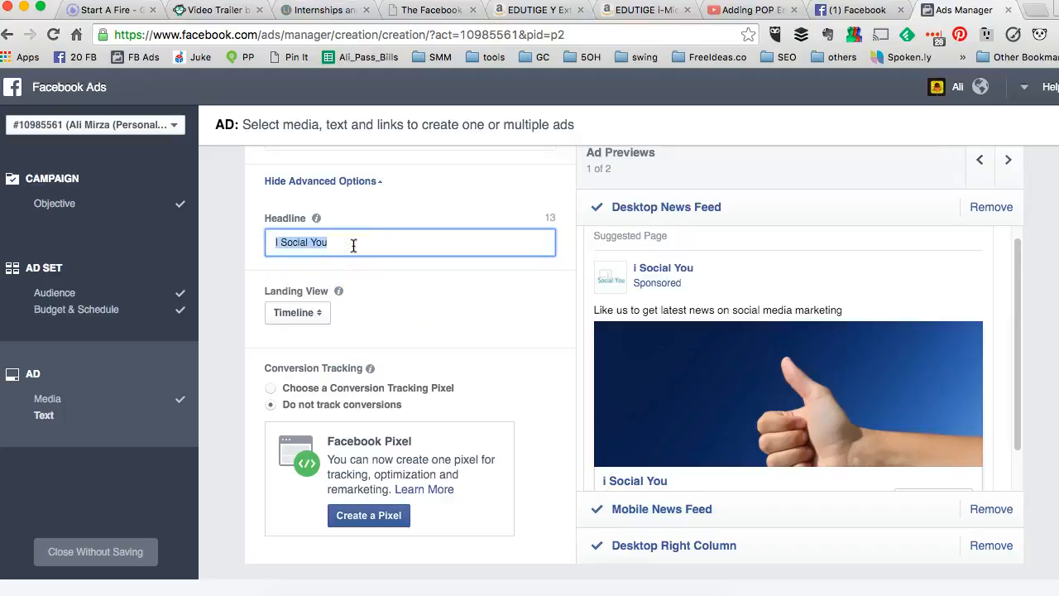
{"action": "type", "text": "Join Us"}
{"action": "left_click", "coordinate": [503, 247]}
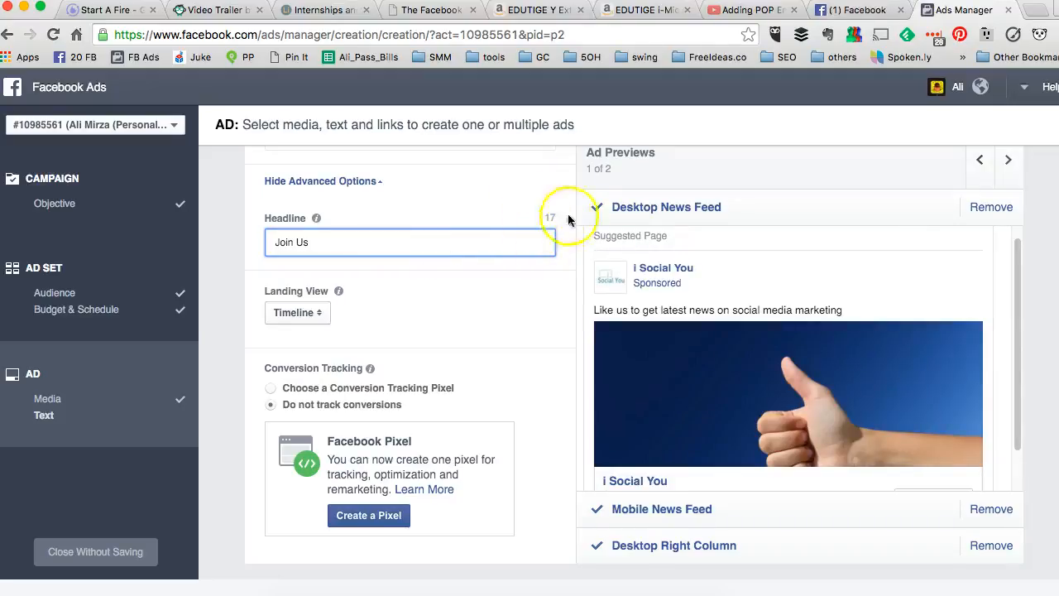
{"action": "scroll", "coordinate": [539, 238], "scroll_direction": "up", "scroll_amount": 3}
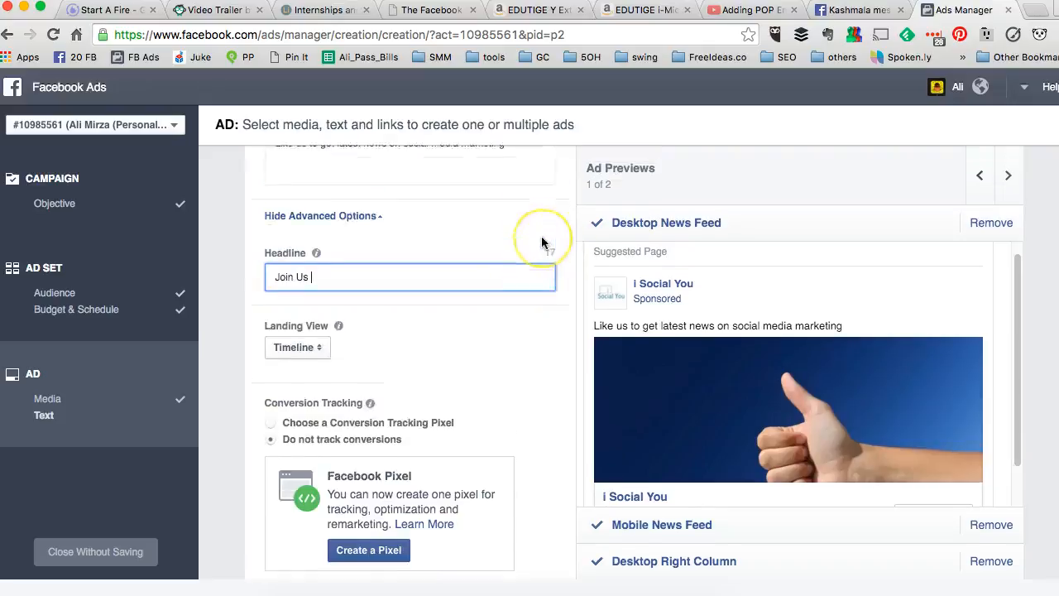
{"action": "left_click", "coordinate": [501, 271]}
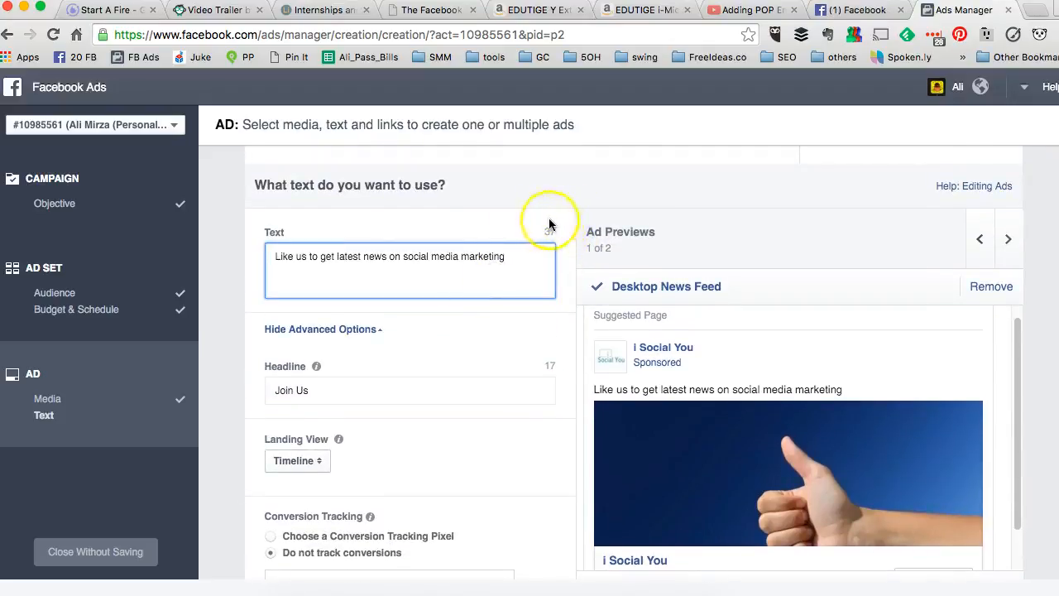
Step: Choose Timeline as the ad's landing view
{"action": "scroll", "coordinate": [509, 308], "scroll_direction": "down", "scroll_amount": 3}
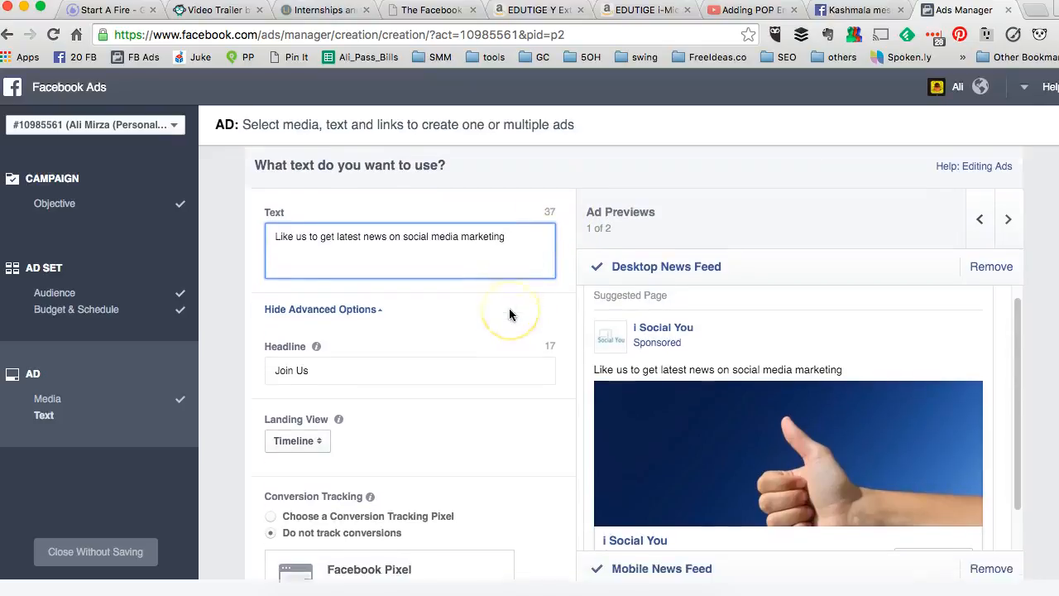
{"action": "scroll", "coordinate": [509, 310], "scroll_direction": "down", "scroll_amount": 2}
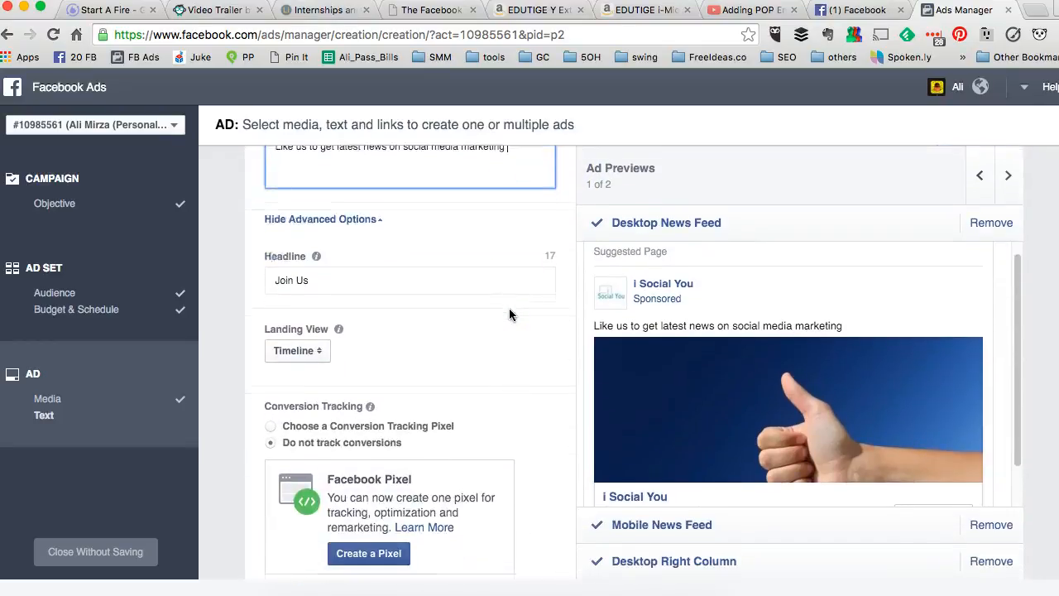
{"action": "left_click", "coordinate": [302, 303]}
{"action": "left_click", "coordinate": [301, 302]}
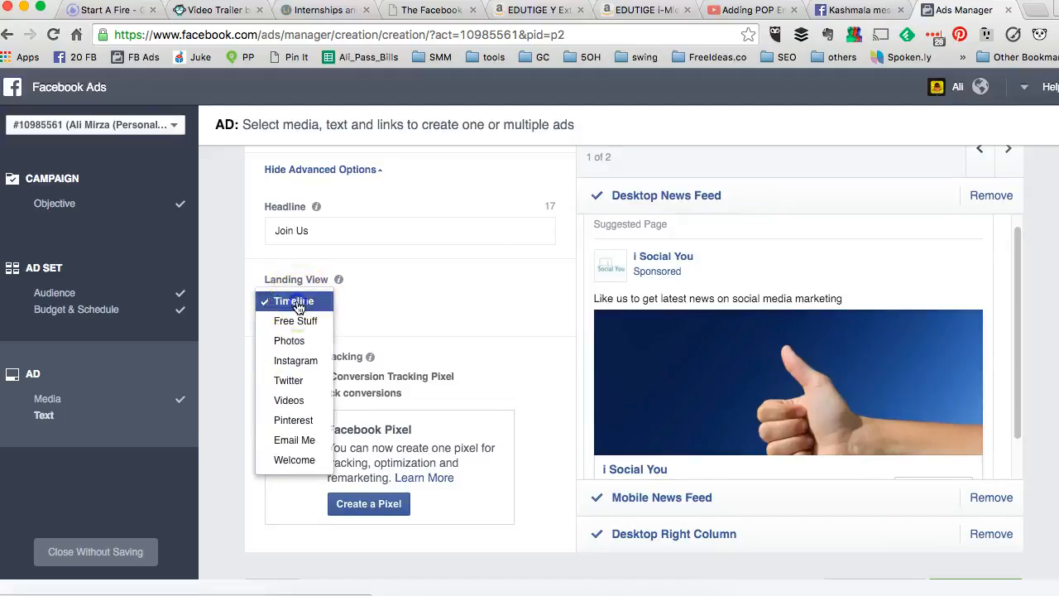
{"action": "left_click", "coordinate": [299, 301]}
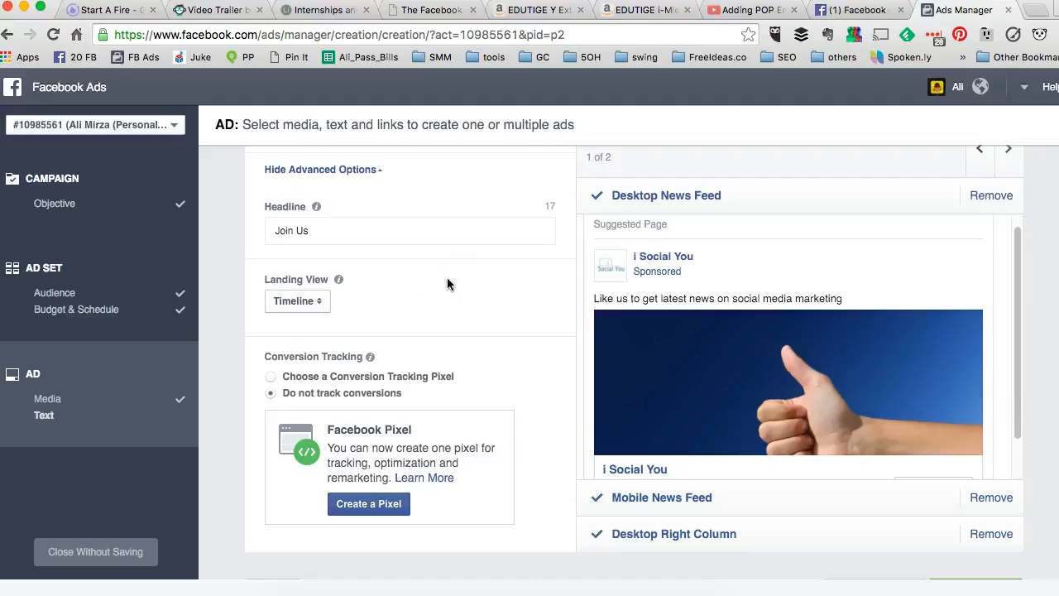
Step: Examine the first ad's previews for the Desktop News Feed, Mobile News Feed and Desktop Right Column placements
{"action": "scroll", "coordinate": [447, 283], "scroll_direction": "down", "scroll_amount": 3}
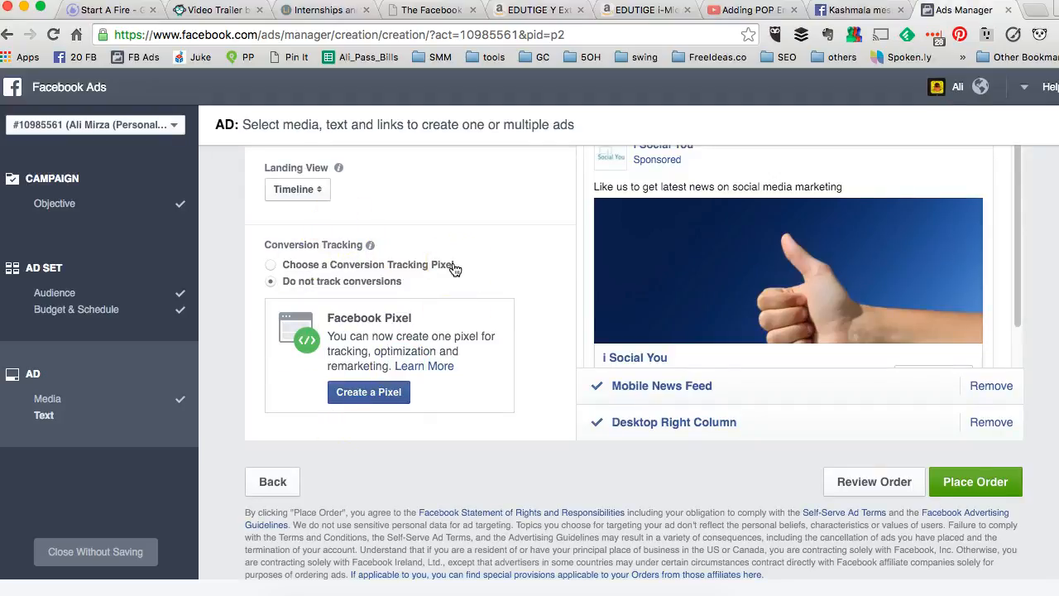
{"action": "scroll", "coordinate": [453, 269], "scroll_direction": "up", "scroll_amount": 5}
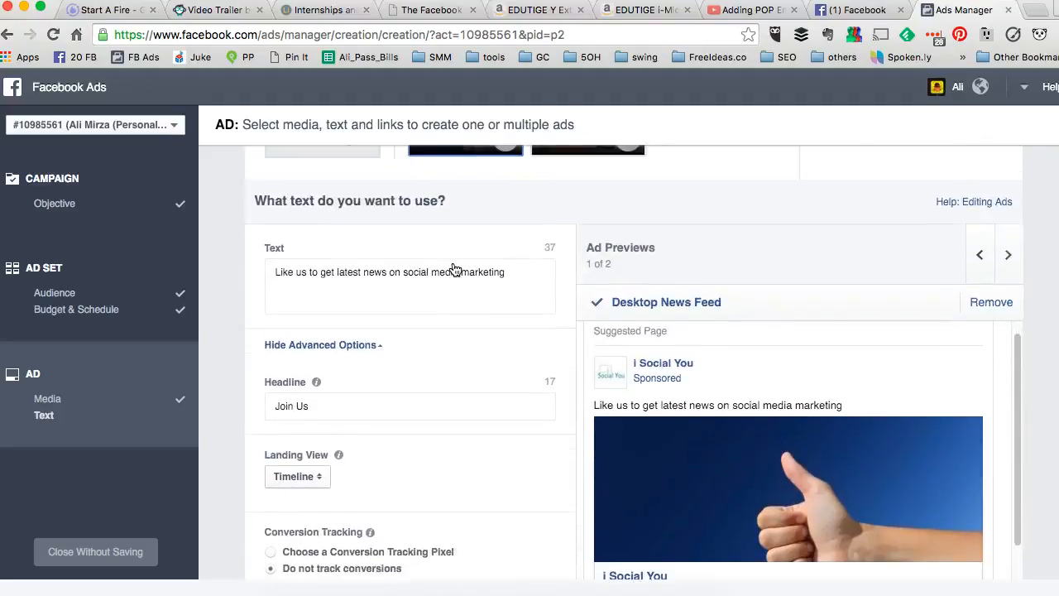
{"action": "left_click", "coordinate": [768, 313]}
{"action": "scroll", "coordinate": [787, 363], "scroll_direction": "down", "scroll_amount": 1}
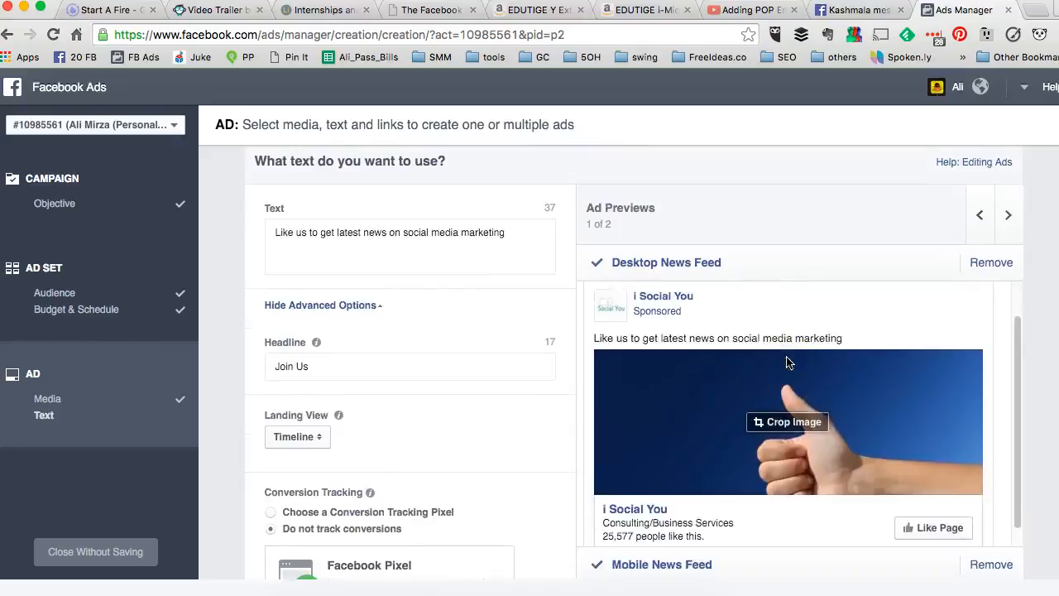
{"action": "scroll", "coordinate": [787, 360], "scroll_direction": "down", "scroll_amount": 1}
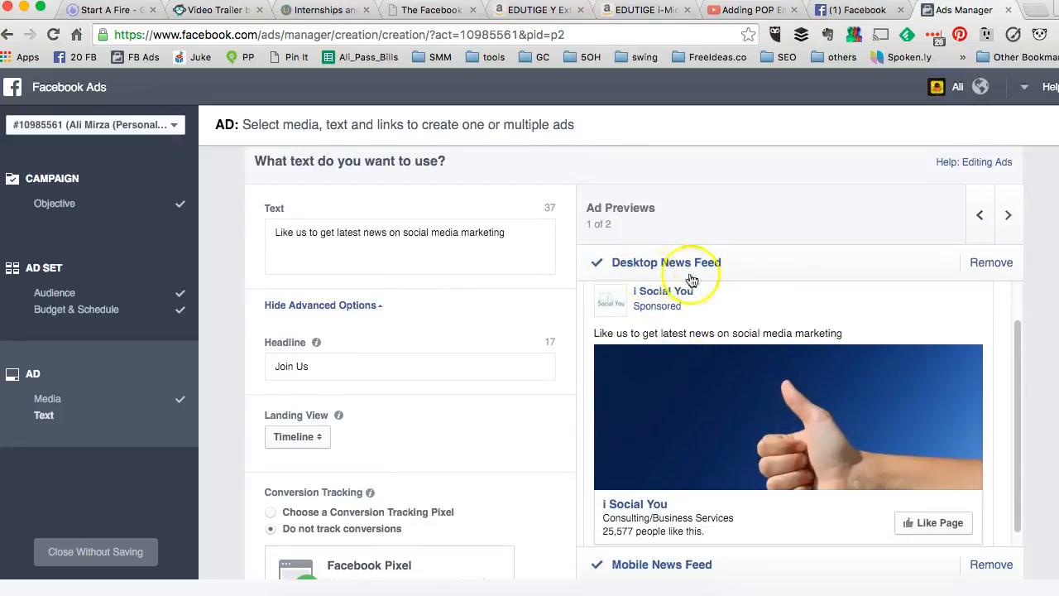
{"action": "scroll", "coordinate": [777, 395], "scroll_direction": "down", "scroll_amount": 2}
{"action": "scroll", "coordinate": [777, 396], "scroll_direction": "down", "scroll_amount": 3}
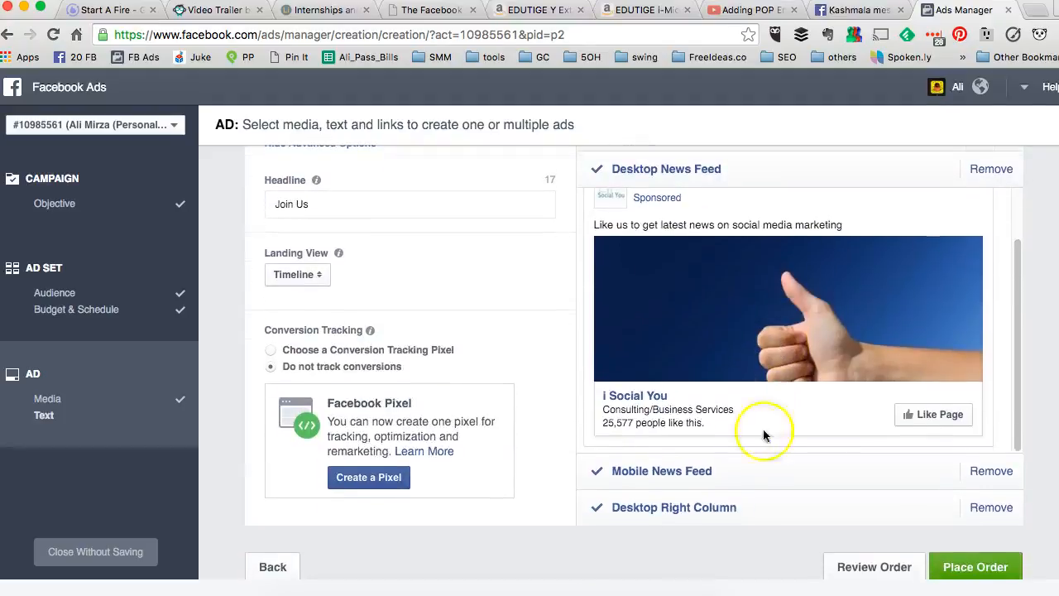
{"action": "left_click", "coordinate": [741, 487]}
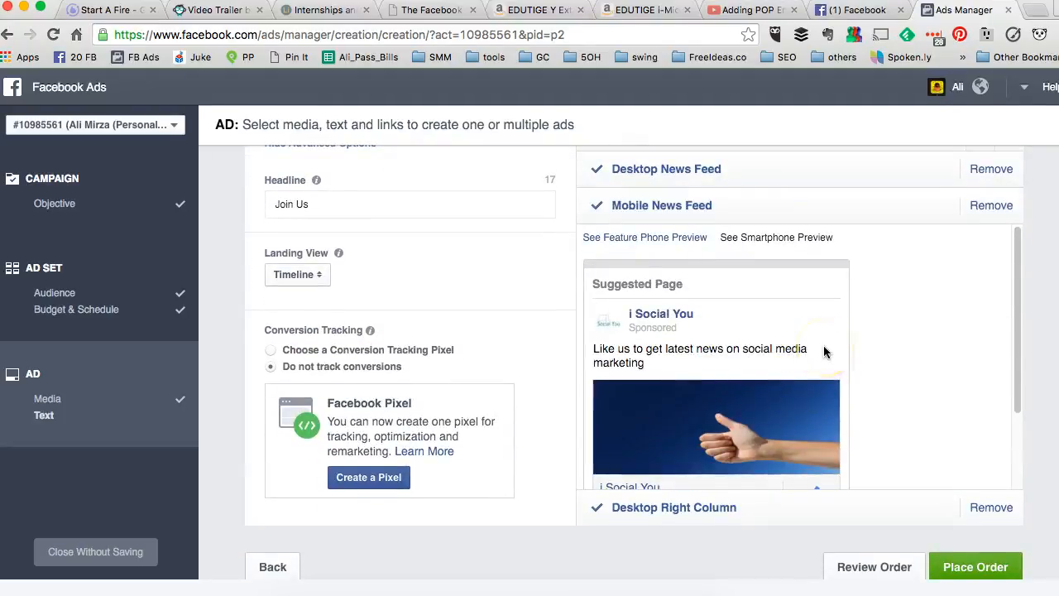
{"action": "scroll", "coordinate": [823, 346], "scroll_direction": "down", "scroll_amount": 3}
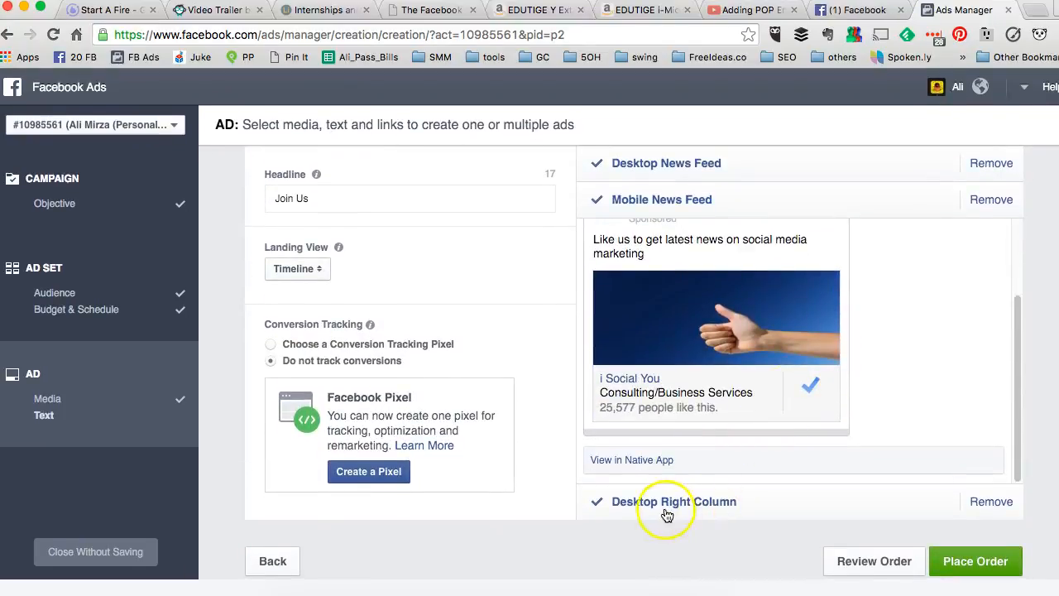
{"action": "left_click", "coordinate": [666, 507]}
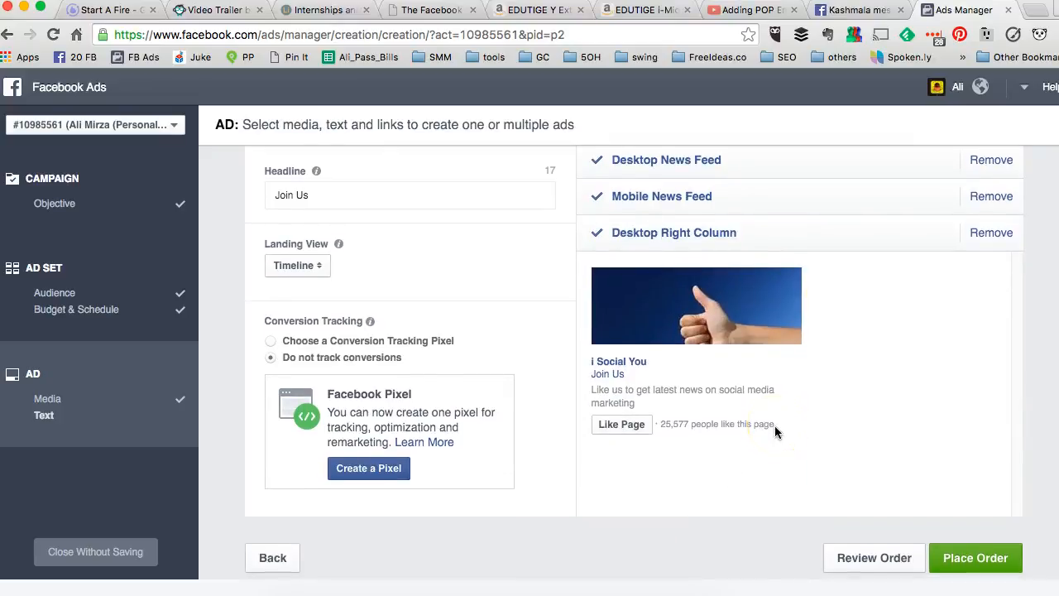
{"action": "scroll", "coordinate": [445, 364], "scroll_direction": "up", "scroll_amount": 2}
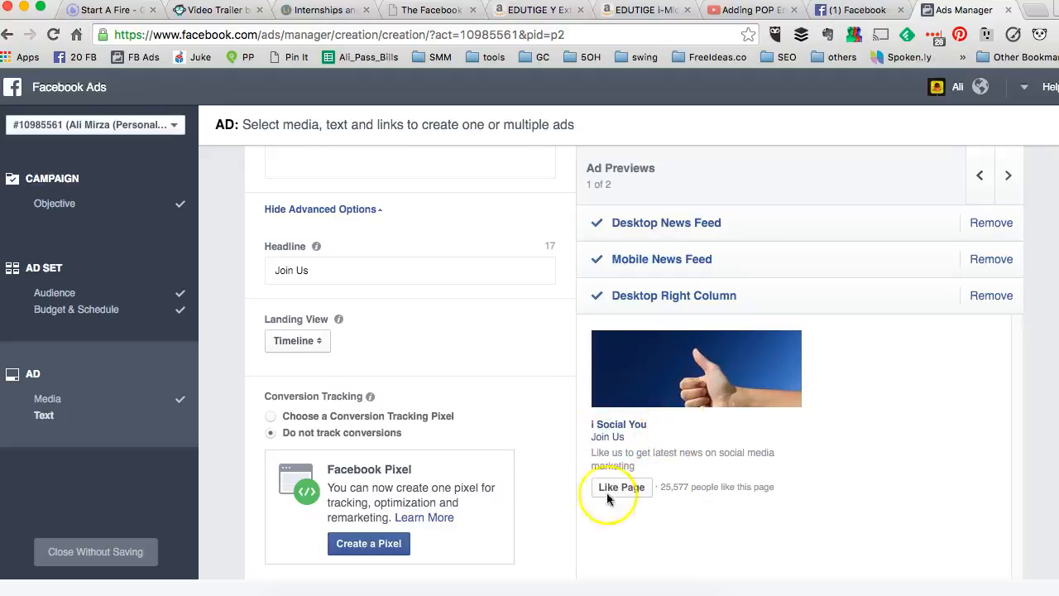
{"action": "scroll", "coordinate": [810, 424], "scroll_direction": "down", "scroll_amount": 3}
{"action": "scroll", "coordinate": [810, 423], "scroll_direction": "up", "scroll_amount": 5}
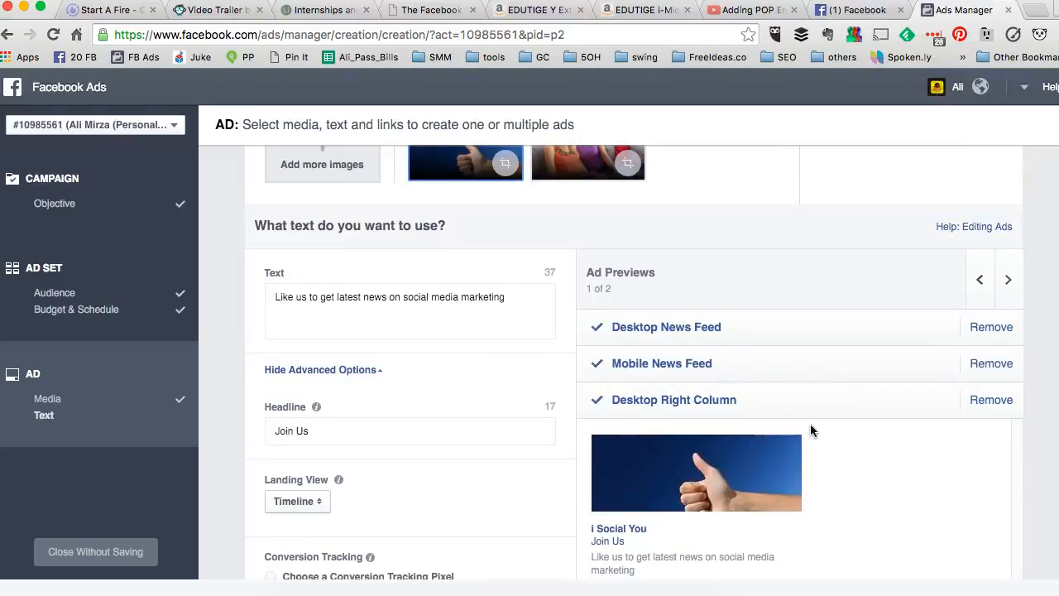
Step: Remove the Desktop Right Column placement and preview the first ad in the desktop and mobile news feeds
{"action": "left_click", "coordinate": [985, 409]}
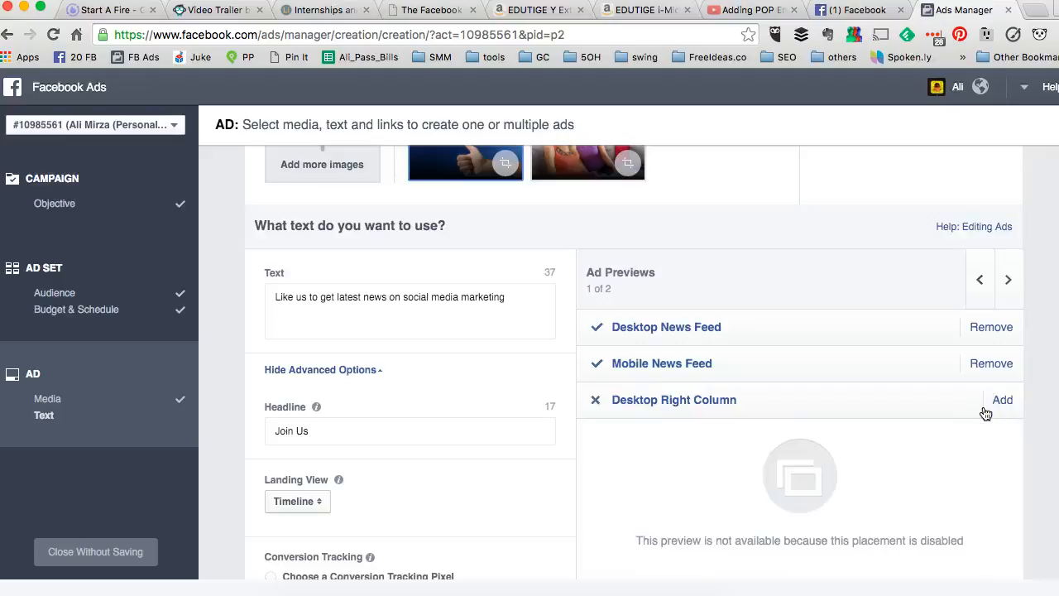
{"action": "left_click", "coordinate": [733, 340]}
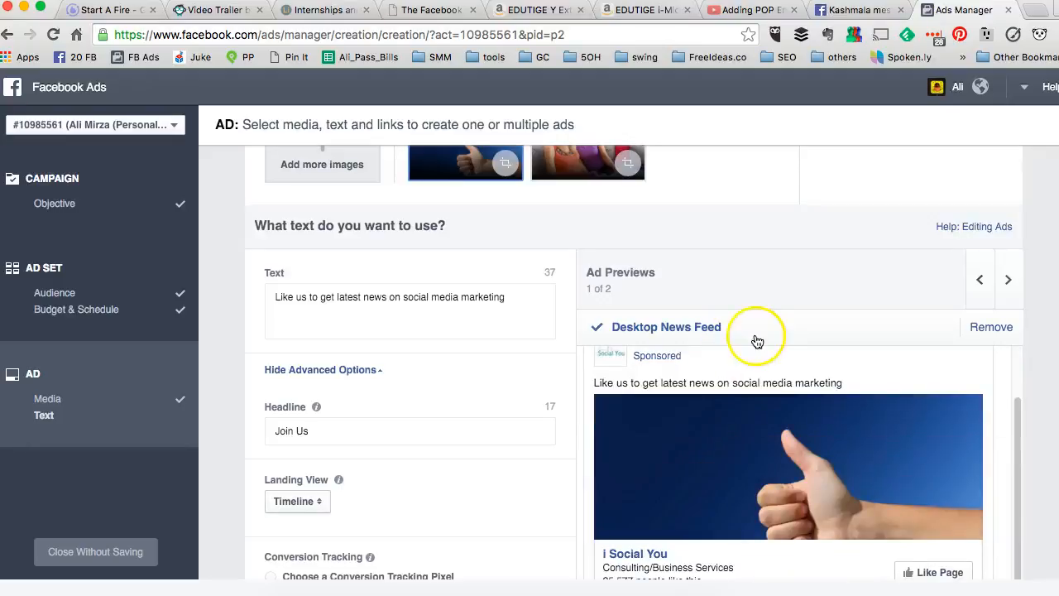
{"action": "scroll", "coordinate": [753, 385], "scroll_direction": "down", "scroll_amount": 8}
{"action": "left_click", "coordinate": [736, 382]}
{"action": "scroll", "coordinate": [787, 335], "scroll_direction": "up", "scroll_amount": 3}
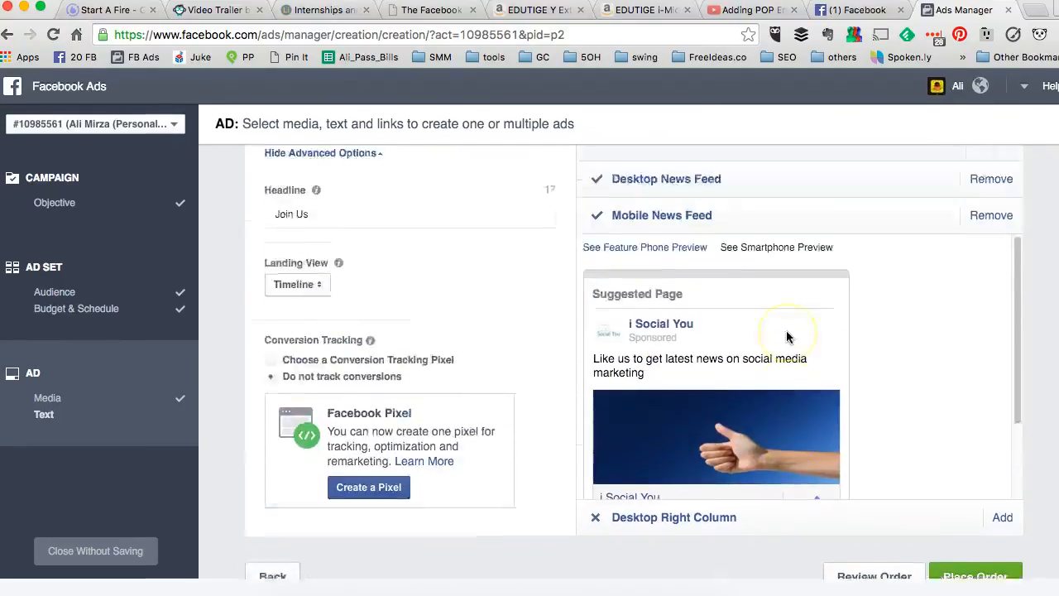
Step: Switch to the second ad, with the two women on the couch, and examine its Mobile News Feed preview
{"action": "scroll", "coordinate": [787, 336], "scroll_direction": "up", "scroll_amount": 7}
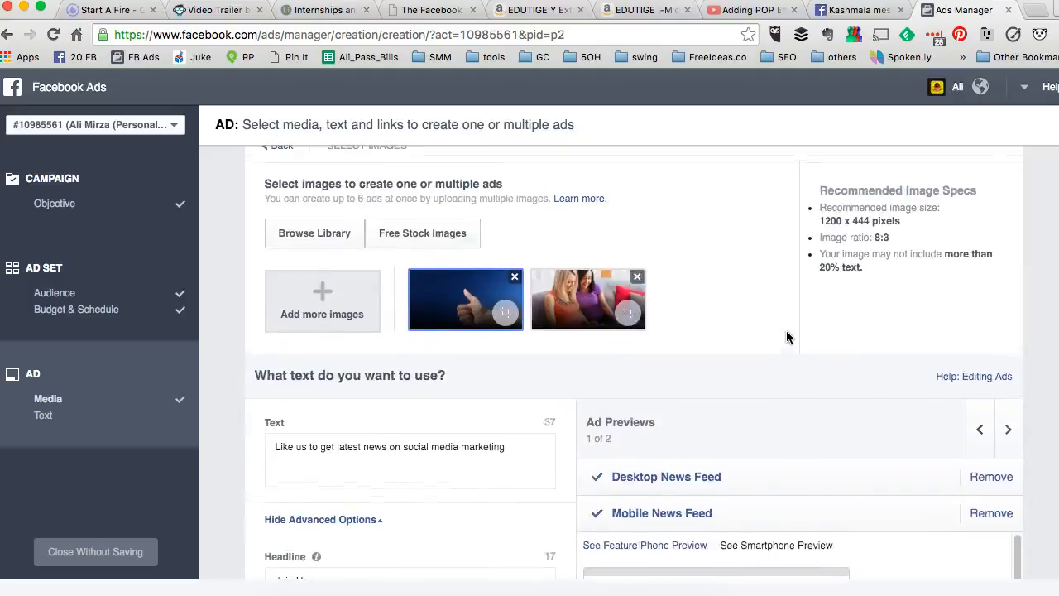
{"action": "scroll", "coordinate": [787, 333], "scroll_direction": "down", "scroll_amount": 1}
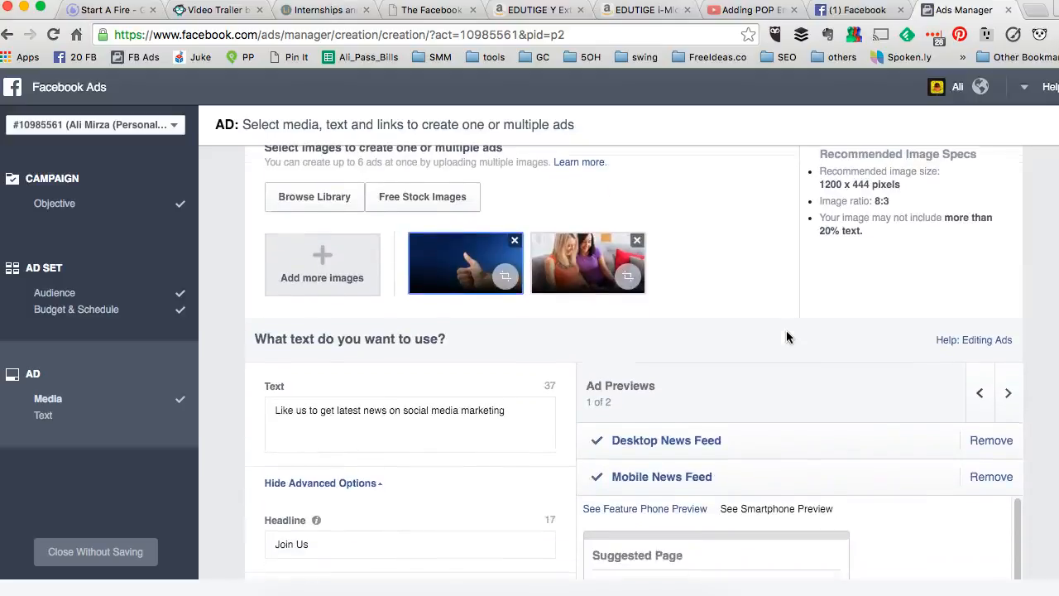
{"action": "left_click", "coordinate": [1008, 397]}
{"action": "scroll", "coordinate": [885, 403], "scroll_direction": "down", "scroll_amount": 2}
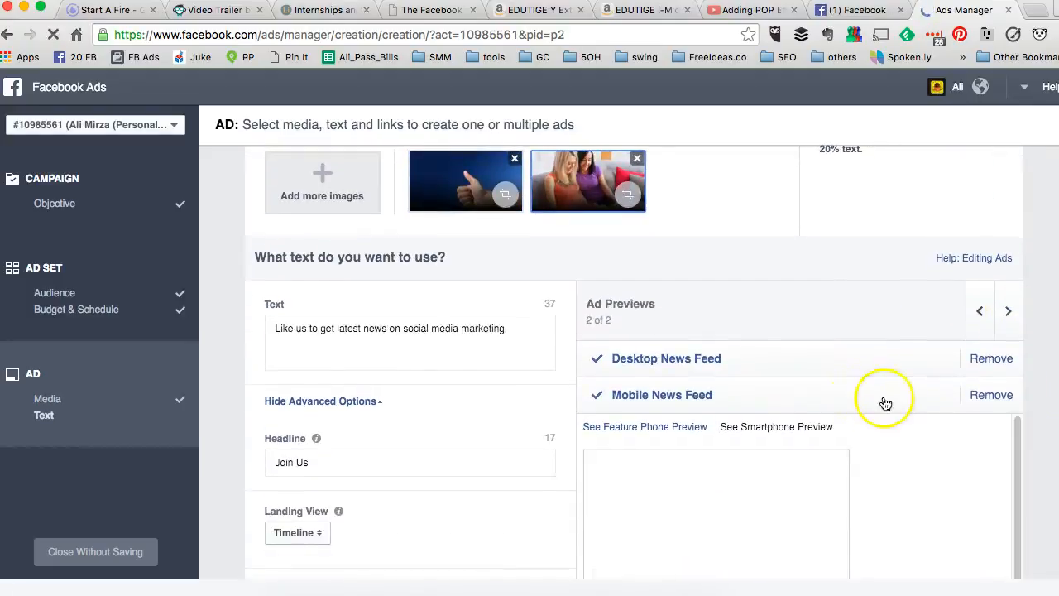
{"action": "scroll", "coordinate": [886, 402], "scroll_direction": "down", "scroll_amount": 2}
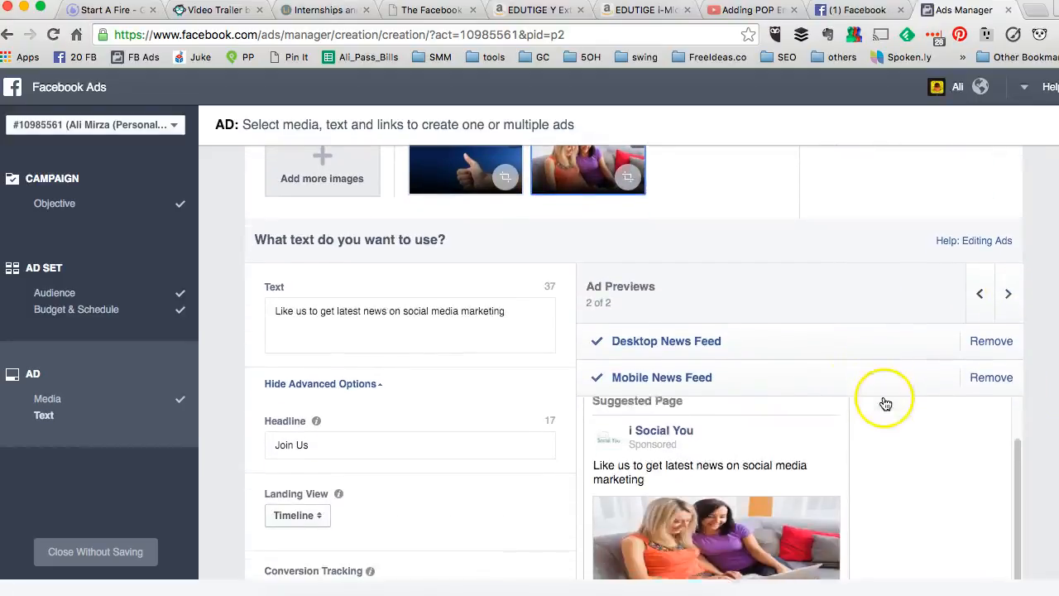
Step: Switch back to the first ad, with the thumbs-up image, and look over its images, text and Mobile News Feed preview
{"action": "left_click", "coordinate": [978, 297]}
{"action": "scroll", "coordinate": [895, 298], "scroll_direction": "down", "scroll_amount": 2}
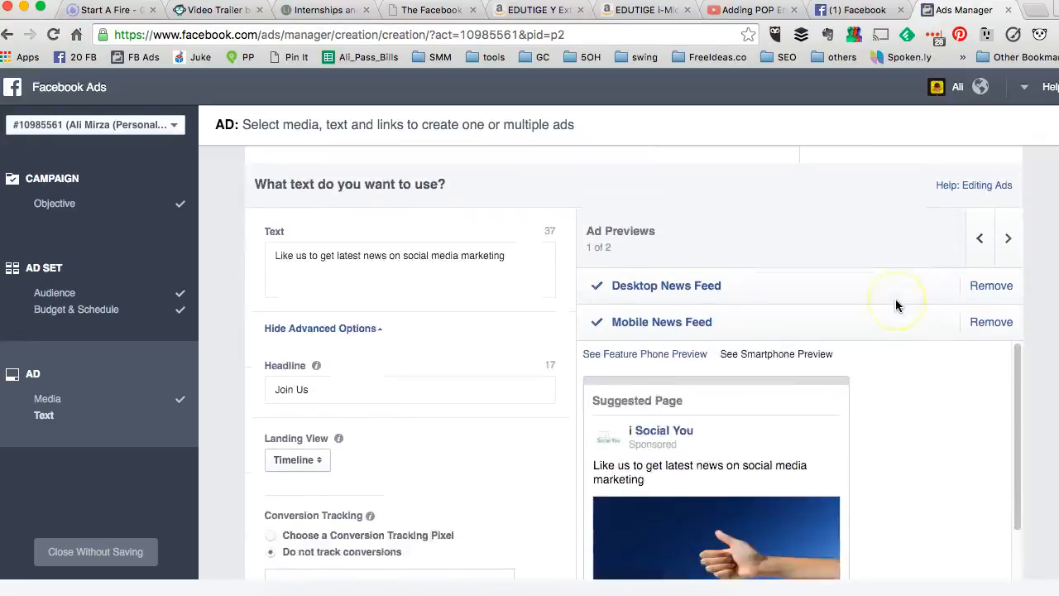
{"action": "scroll", "coordinate": [895, 299], "scroll_direction": "up", "scroll_amount": 3}
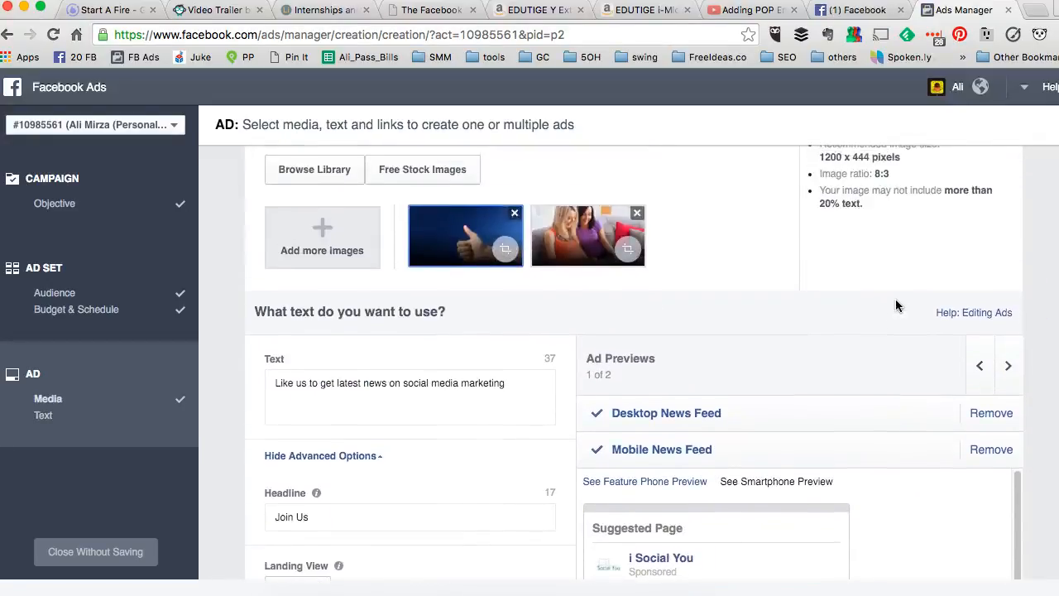
{"action": "scroll", "coordinate": [826, 267], "scroll_direction": "down", "scroll_amount": 1}
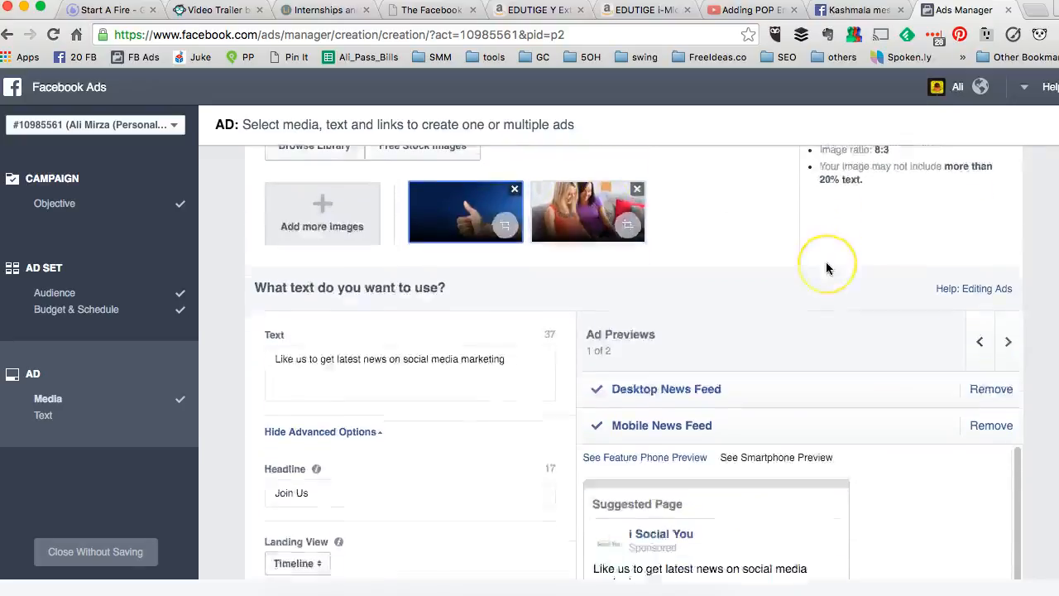
{"action": "scroll", "coordinate": [826, 267], "scroll_direction": "down", "scroll_amount": 10}
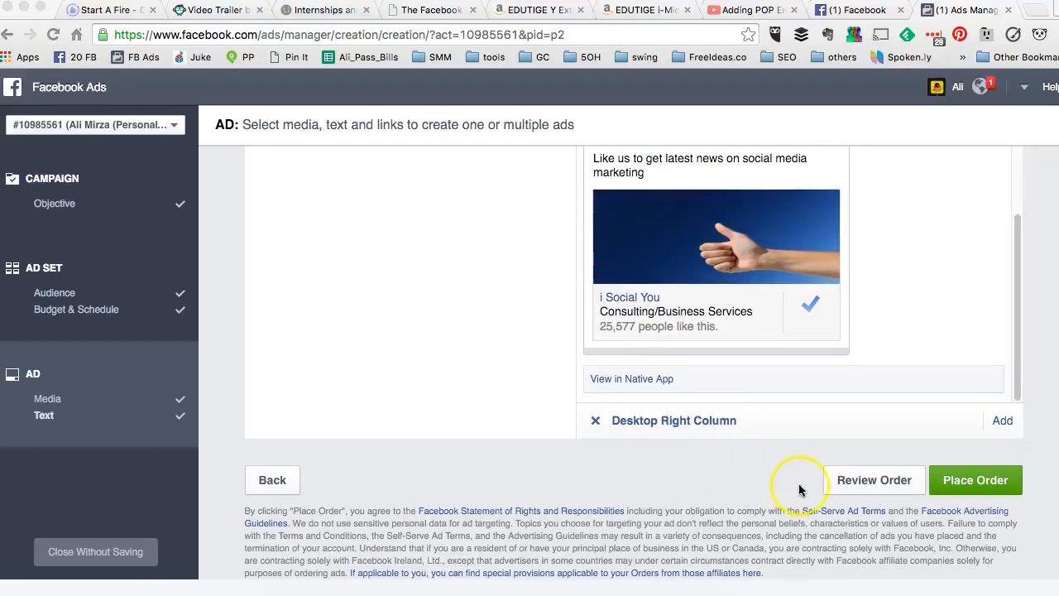
Step: Review the order summary for the campaign, ad set and both ads, including the additional ad set details, and return to editing the order
{"action": "left_click", "coordinate": [861, 483]}
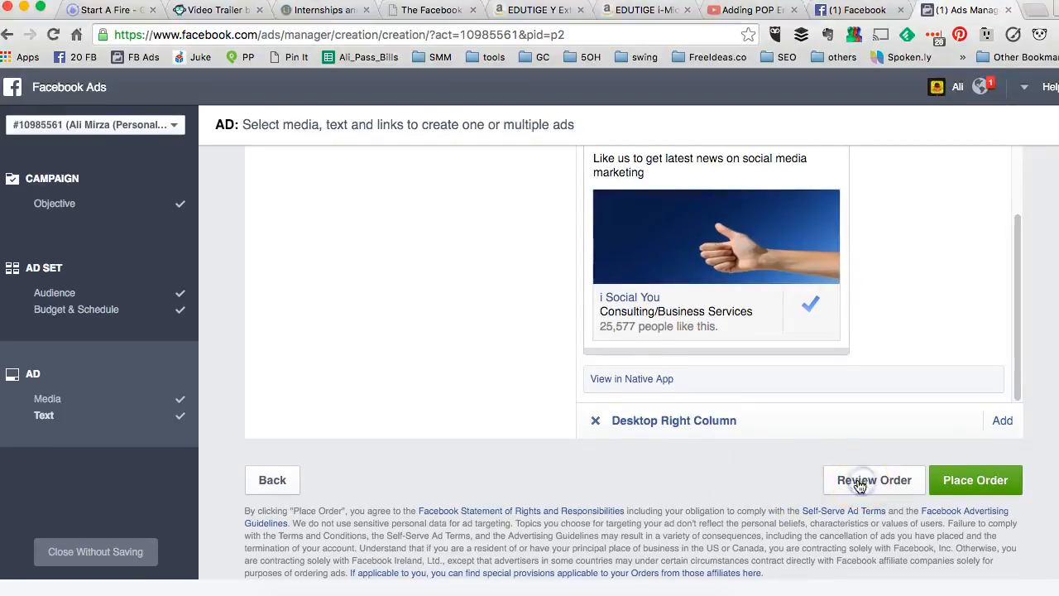
{"action": "scroll", "coordinate": [604, 356], "scroll_direction": "down", "scroll_amount": 2}
{"action": "scroll", "coordinate": [600, 332], "scroll_direction": "down", "scroll_amount": 4}
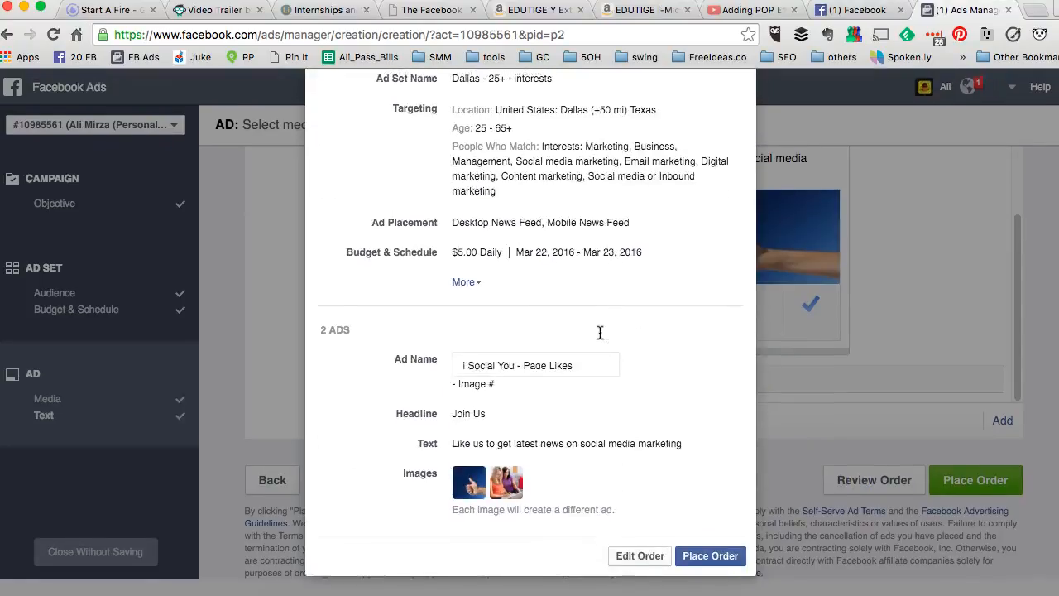
{"action": "scroll", "coordinate": [600, 332], "scroll_direction": "up", "scroll_amount": 6}
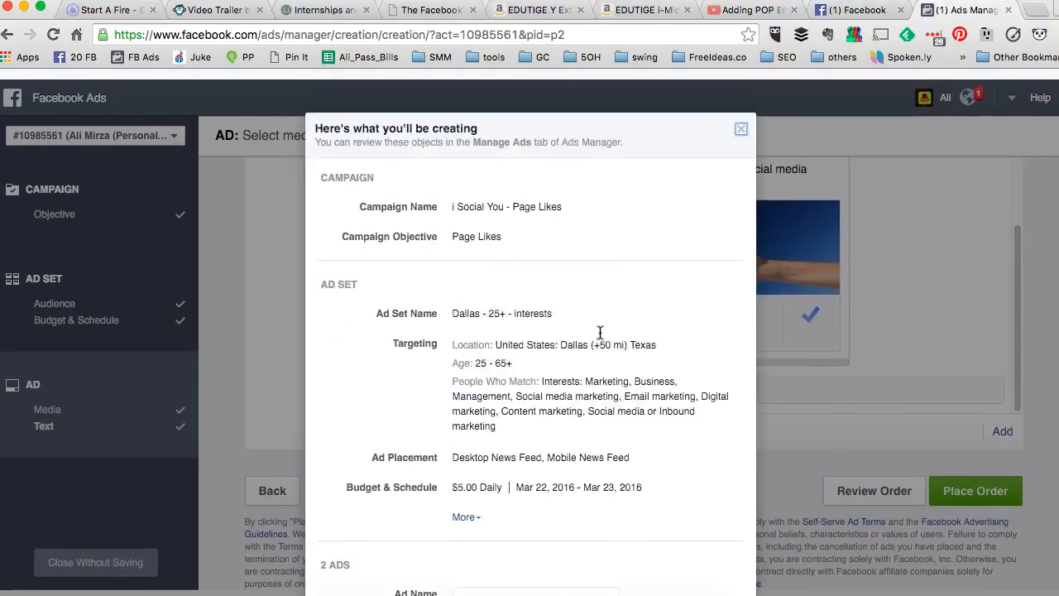
{"action": "scroll", "coordinate": [600, 332], "scroll_direction": "down", "scroll_amount": 6}
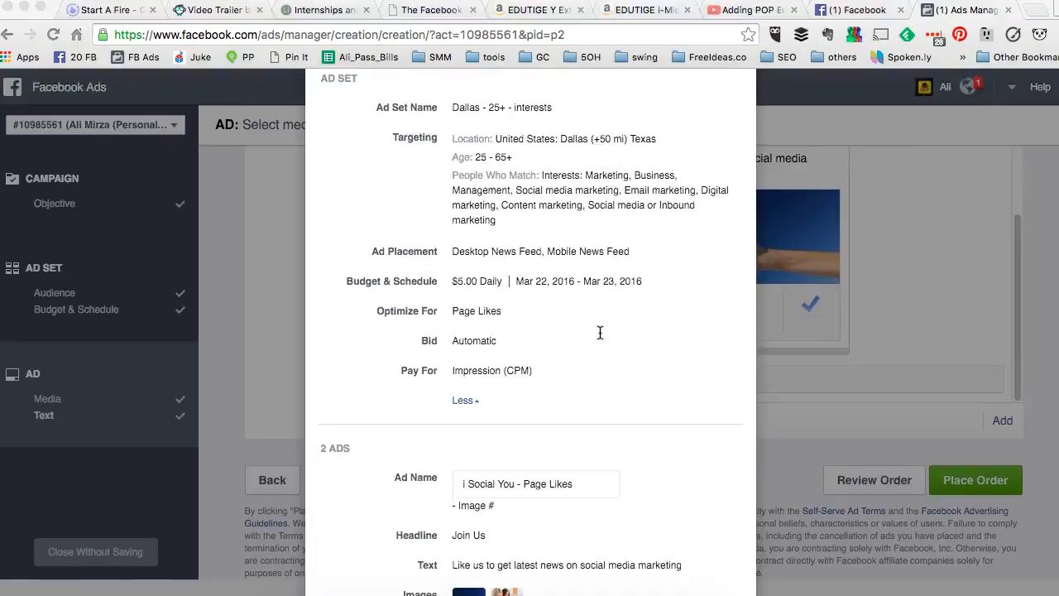
{"action": "scroll", "coordinate": [601, 331], "scroll_direction": "down", "scroll_amount": 3}
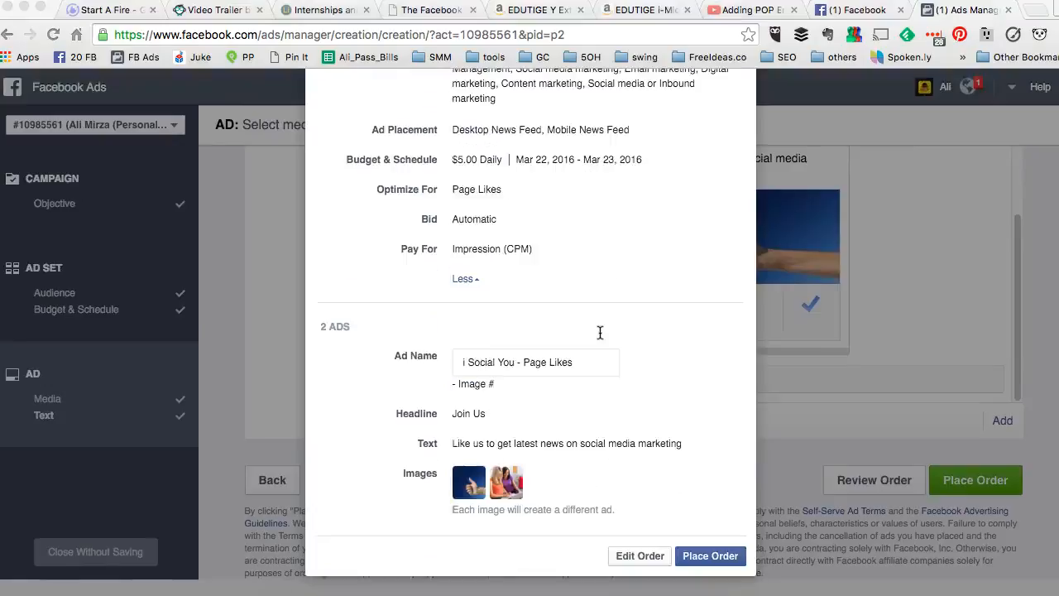
{"action": "left_click", "coordinate": [709, 557]}
{"action": "left_click", "coordinate": [641, 556]}
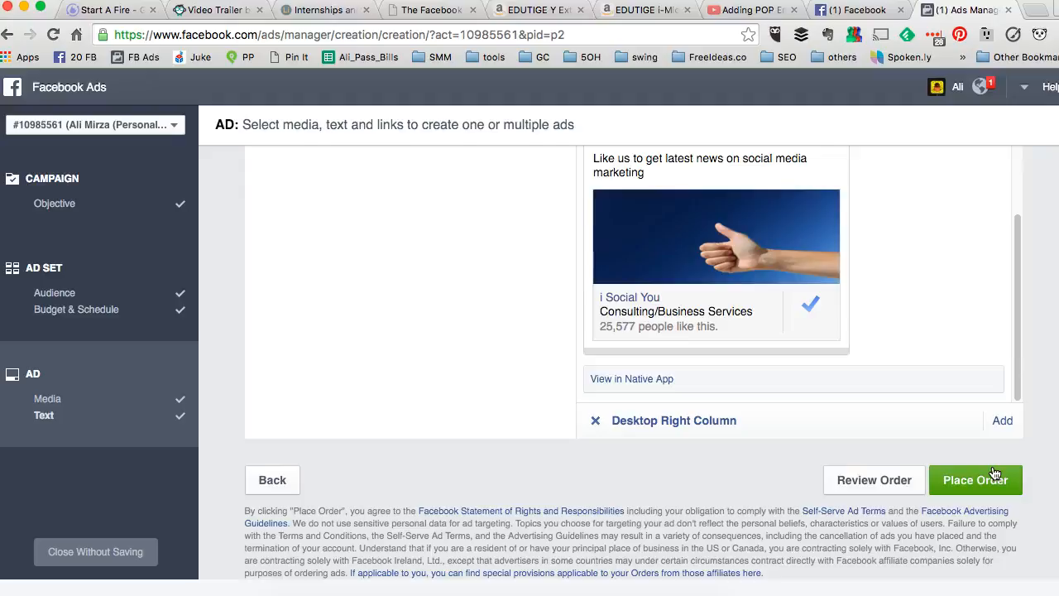
Step: Examine the recommended image size, image ratio and text limit in the Recommended Image Specs
{"action": "scroll", "coordinate": [995, 473], "scroll_direction": "up", "scroll_amount": 10}
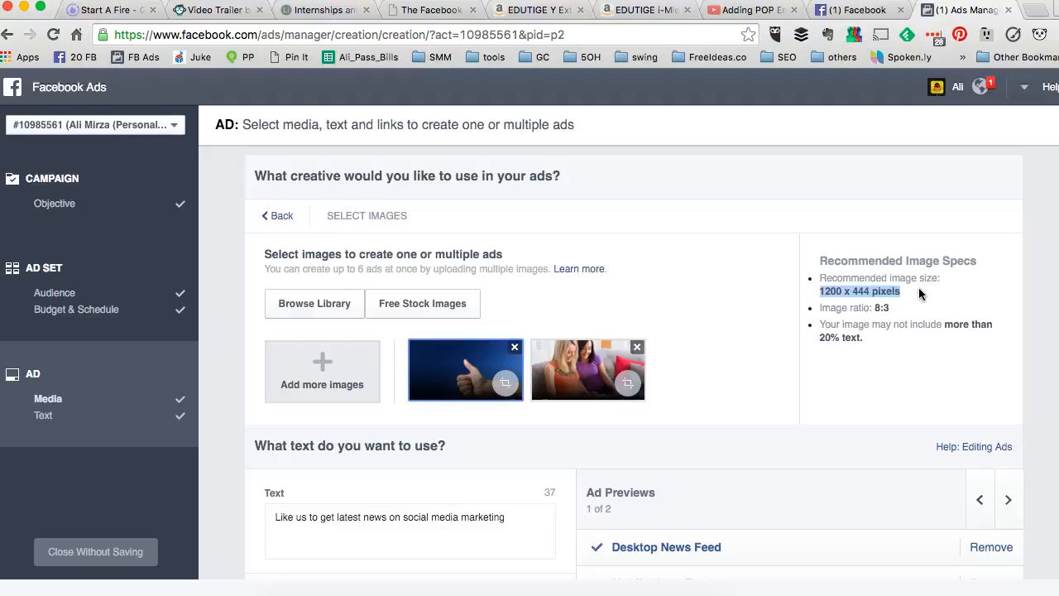
{"action": "left_click", "coordinate": [921, 294]}
{"action": "left_click", "coordinate": [831, 305]}
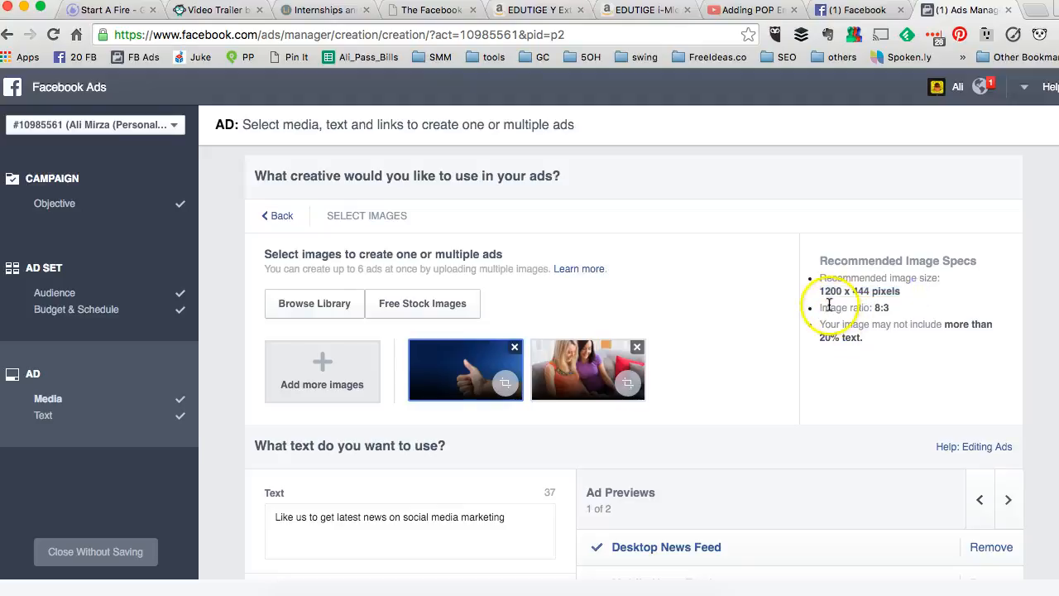
{"action": "double_click", "coordinate": [884, 307]}
{"action": "left_click", "coordinate": [896, 350]}
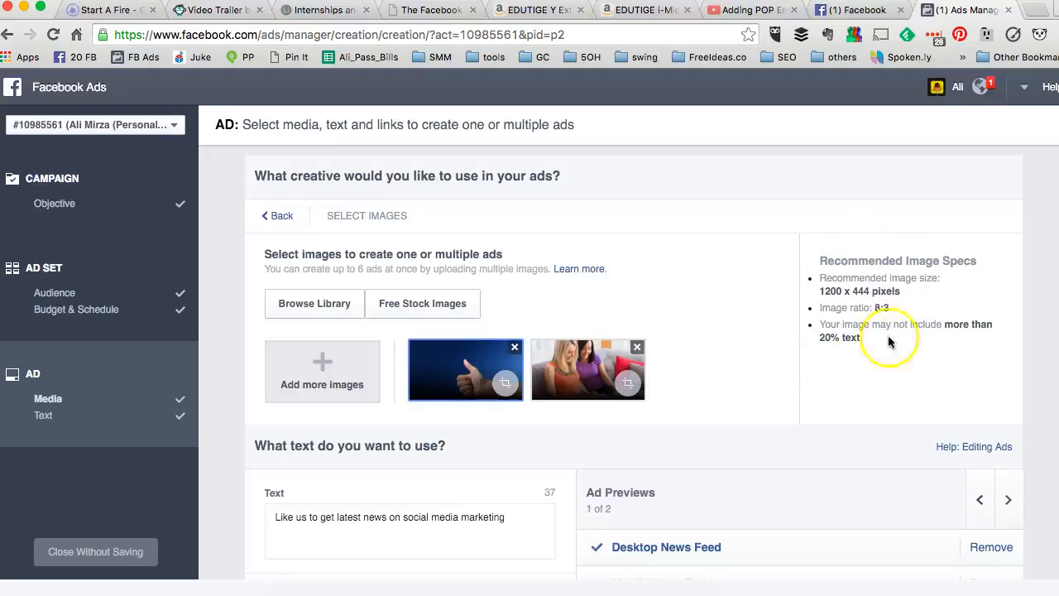
Step: Open Facebook's Grid Tool in a new browser tab and look through the Desktop images for one to upload
{"action": "left_click", "coordinate": [1035, 13]}
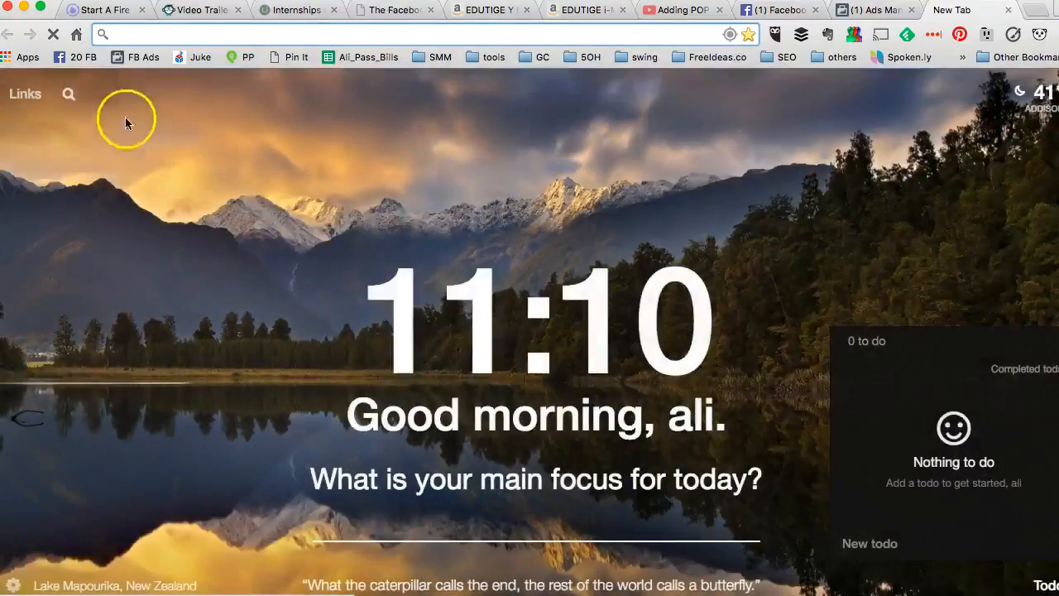
{"action": "left_click", "coordinate": [81, 57]}
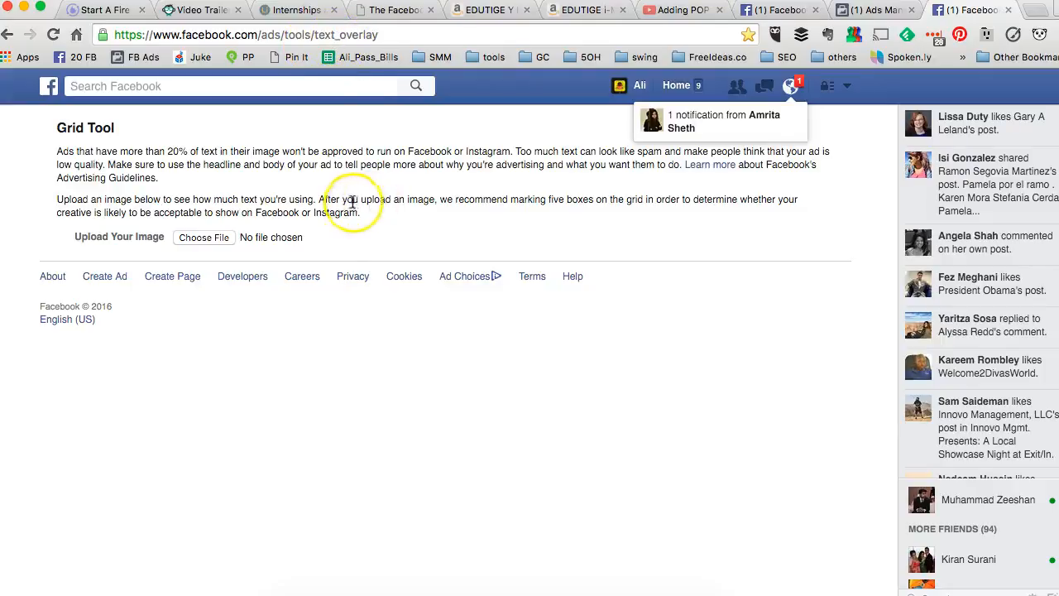
{"action": "left_click", "coordinate": [212, 241]}
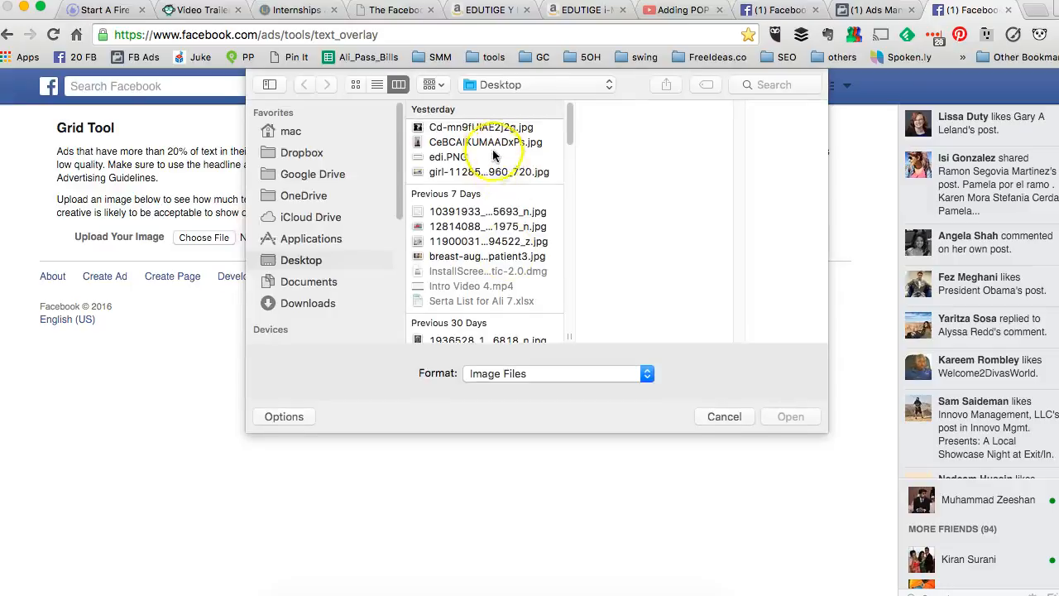
{"action": "left_click", "coordinate": [491, 144]}
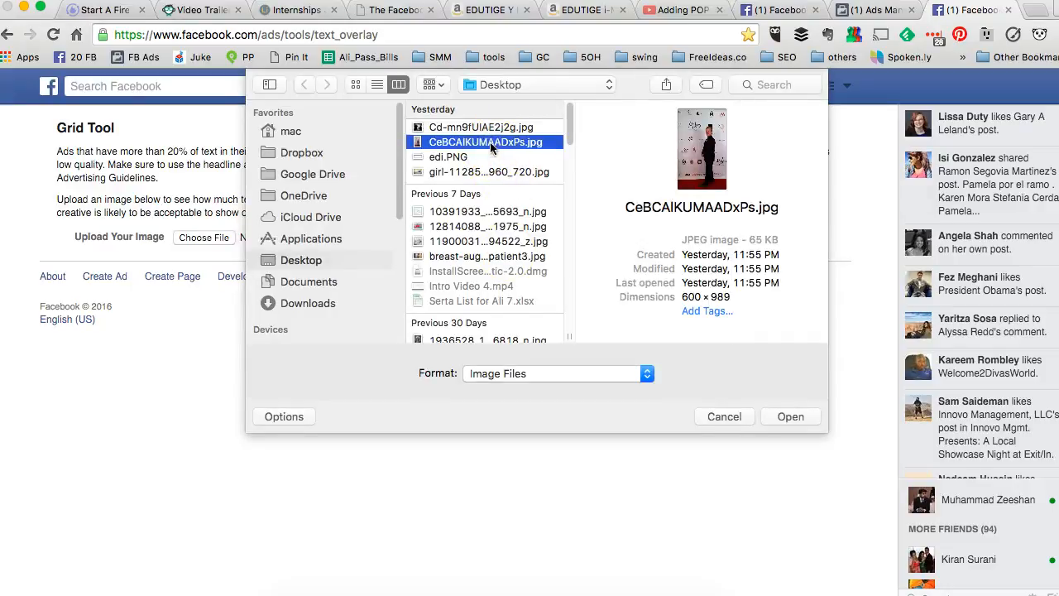
{"action": "left_click", "coordinate": [490, 130]}
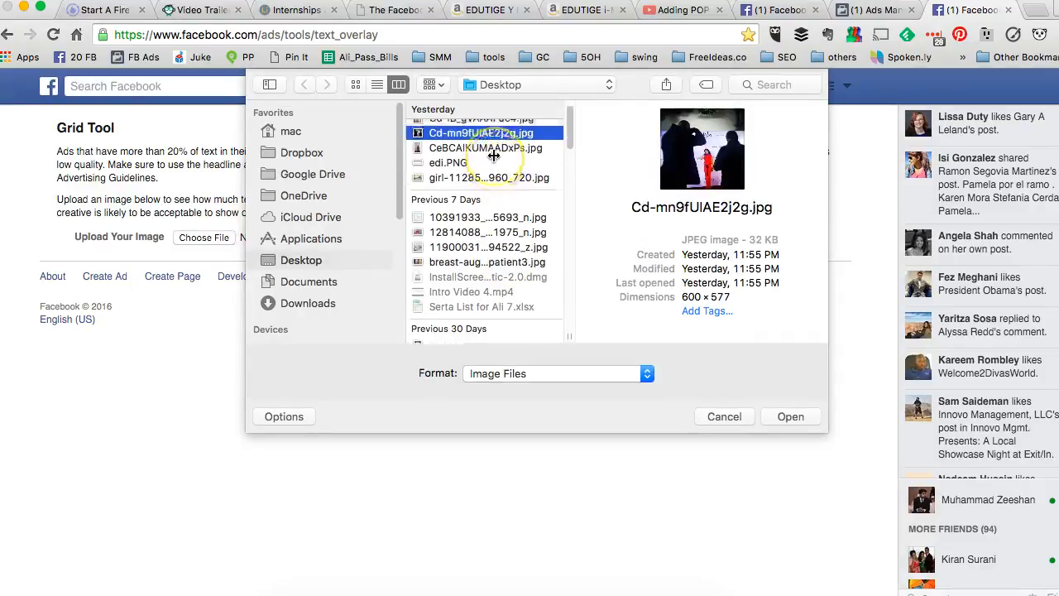
{"action": "scroll", "coordinate": [494, 156], "scroll_direction": "down", "scroll_amount": 1}
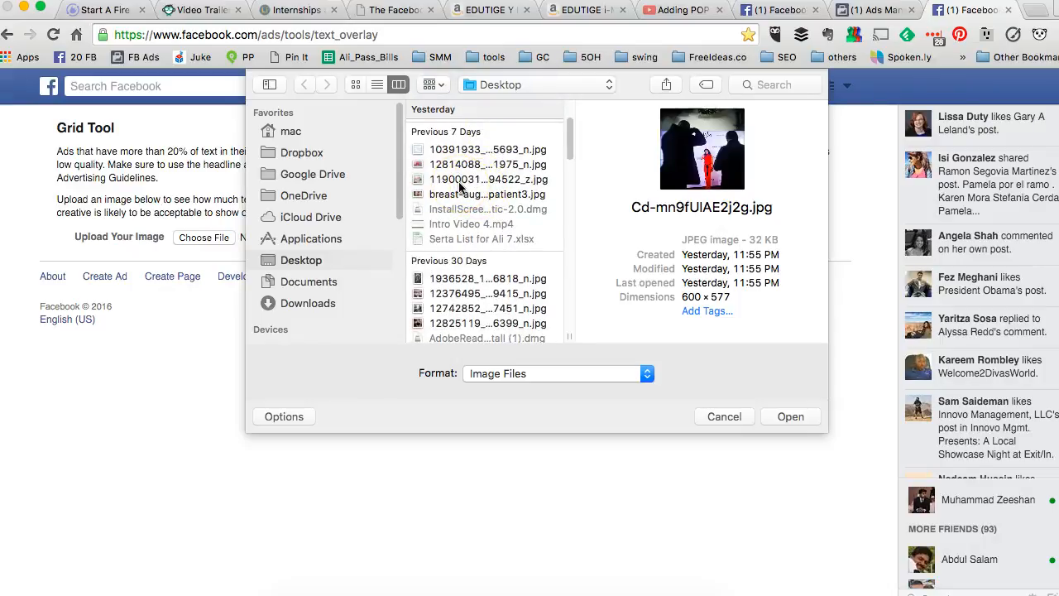
Step: Browse Google Drive's Social Media folder for the image to upload
{"action": "left_click", "coordinate": [313, 174]}
{"action": "scroll", "coordinate": [489, 200], "scroll_direction": "down", "scroll_amount": 3}
{"action": "scroll", "coordinate": [489, 200], "scroll_direction": "down", "scroll_amount": 5}
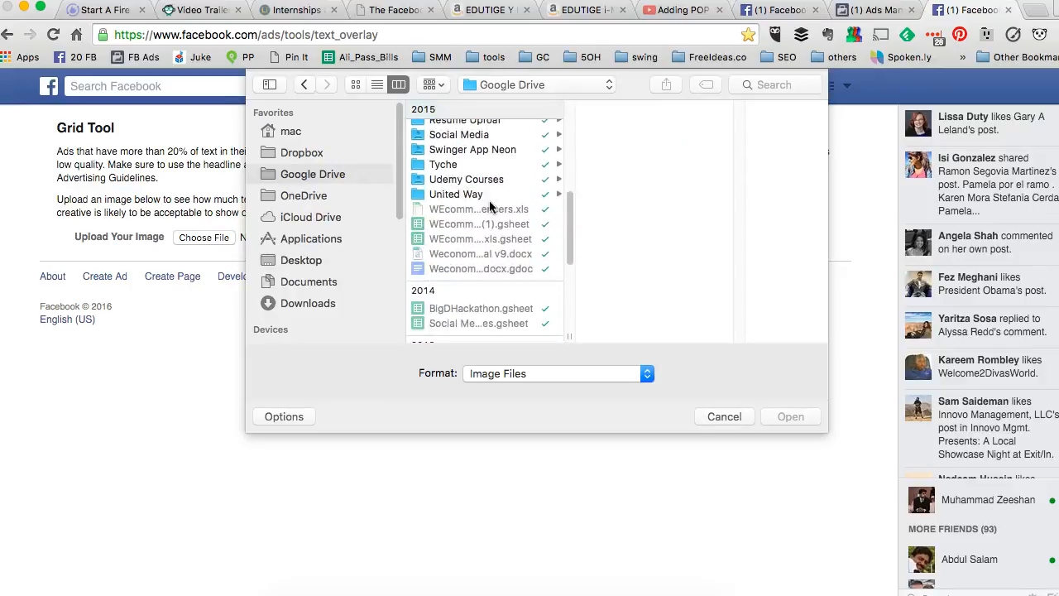
{"action": "scroll", "coordinate": [489, 200], "scroll_direction": "up", "scroll_amount": 2}
{"action": "left_click", "coordinate": [485, 176]}
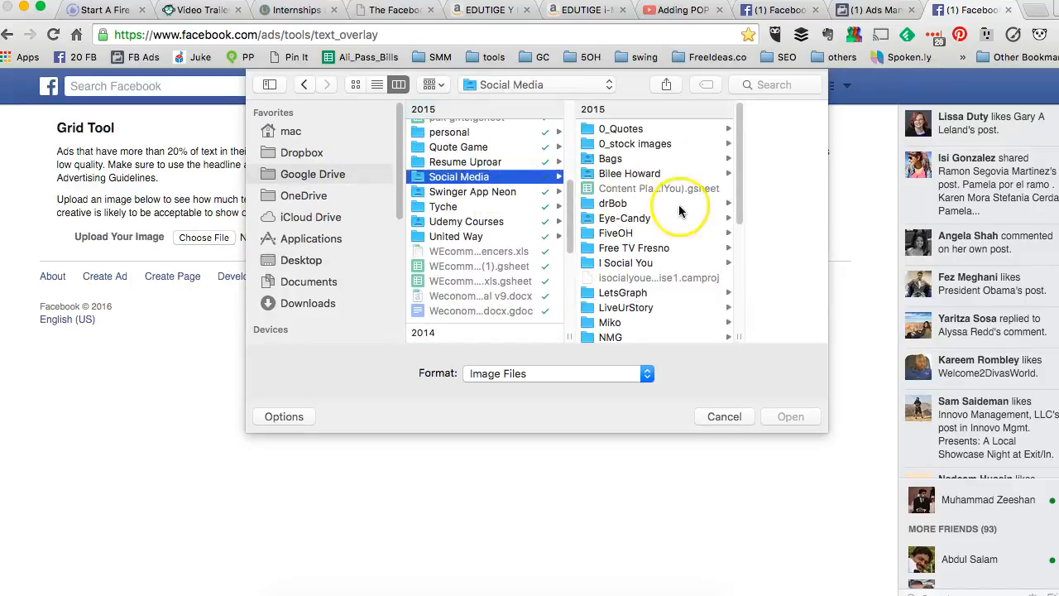
{"action": "scroll", "coordinate": [679, 211], "scroll_direction": "down", "scroll_amount": 3}
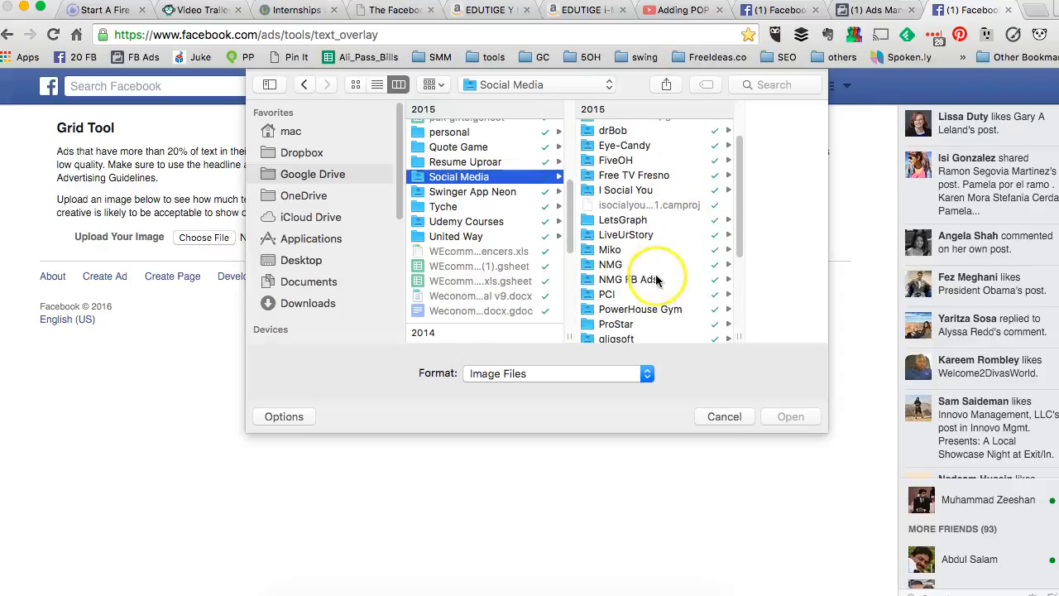
Step: Upload SertaPS85v3_648X436.jpg from the 03-2016 Serta folder inside NMG FB Ads' Creative folder to the Grid Tool
{"action": "left_click", "coordinate": [656, 279]}
{"action": "left_click", "coordinate": [728, 129]}
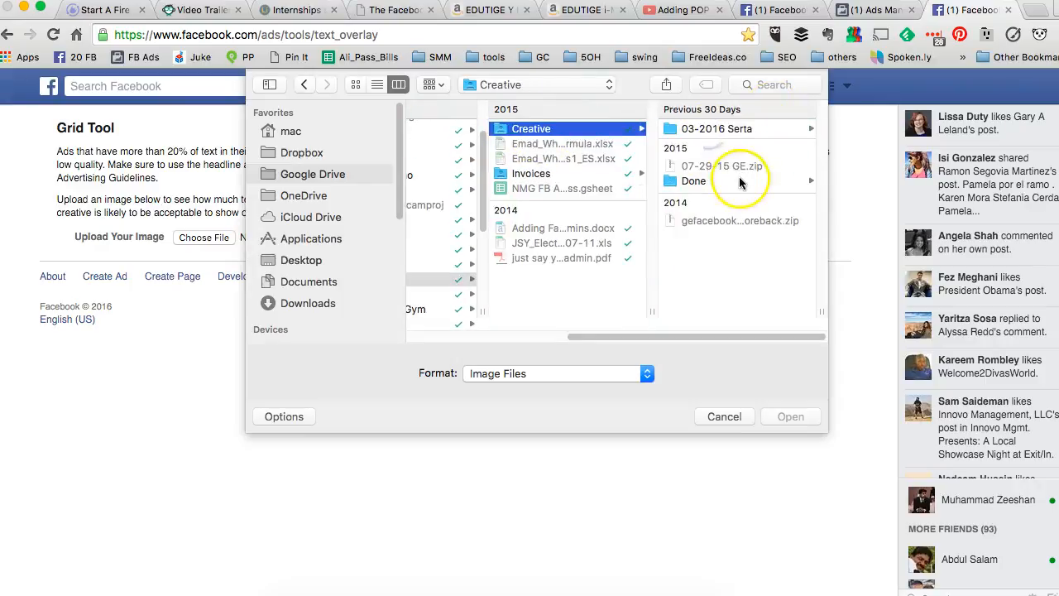
{"action": "left_click", "coordinate": [728, 131]}
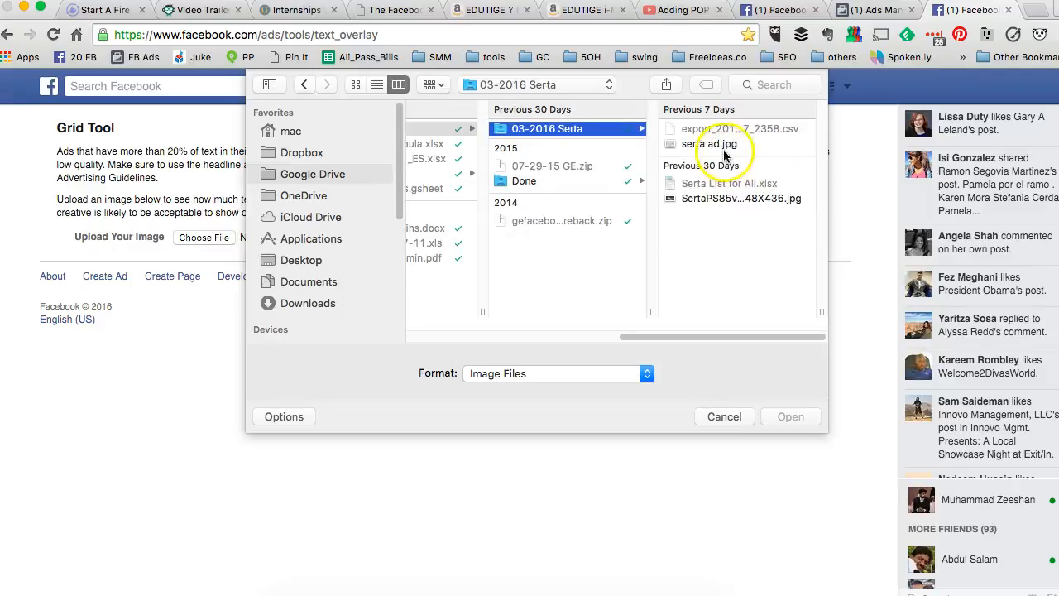
{"action": "left_click", "coordinate": [722, 146]}
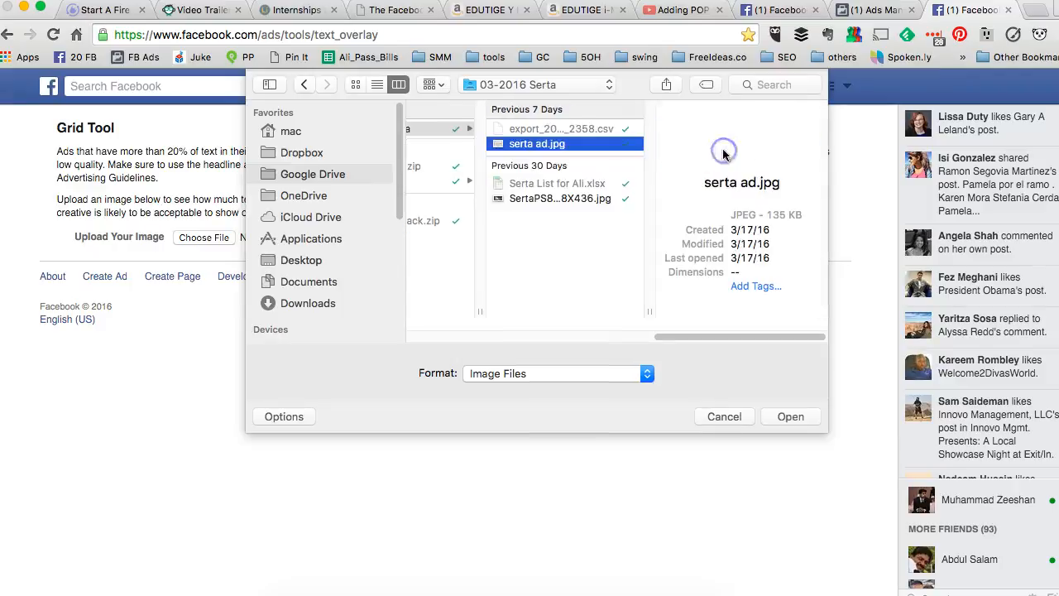
{"action": "left_click", "coordinate": [561, 199]}
{"action": "left_click", "coordinate": [796, 416]}
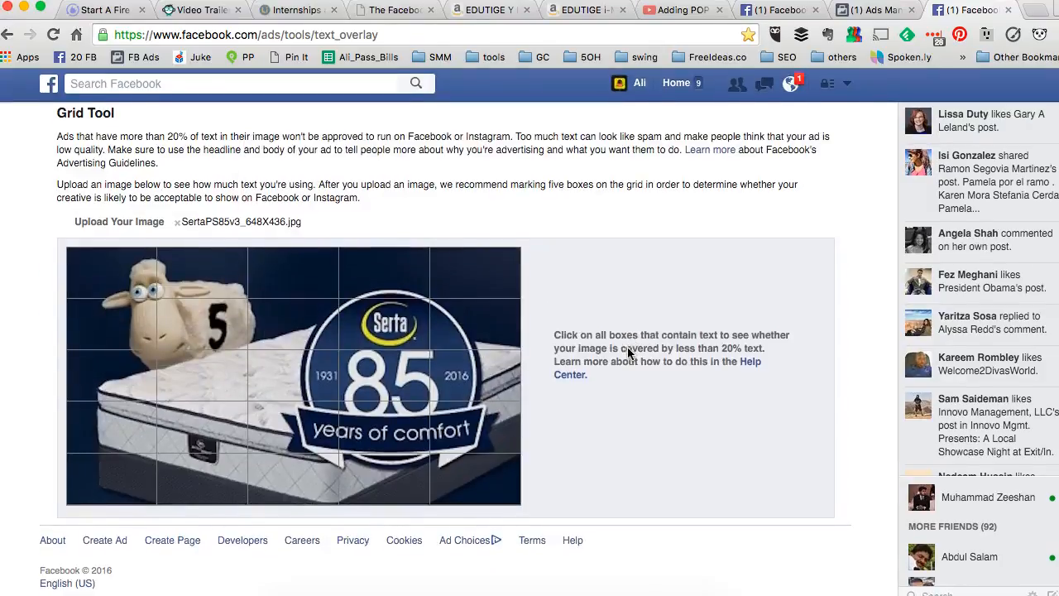
Step: Mark the seven grid boxes covering the Serta logo, the 85 with its years, and the "years of comfort" banner
{"action": "left_click", "coordinate": [285, 379]}
{"action": "left_click", "coordinate": [290, 431]}
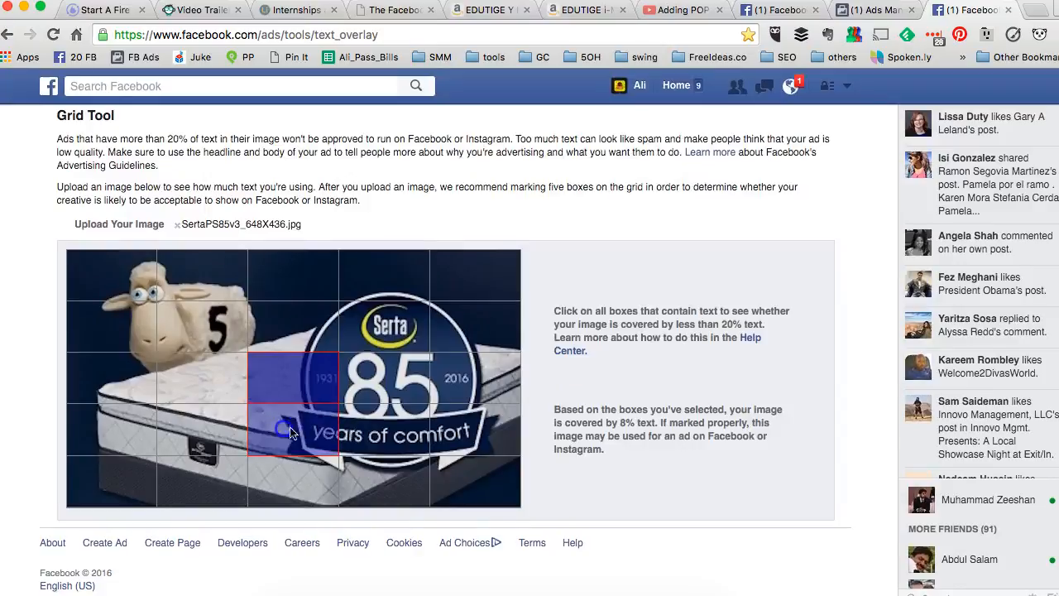
{"action": "left_click", "coordinate": [388, 430]}
{"action": "left_click", "coordinate": [451, 431]}
{"action": "left_click", "coordinate": [463, 378]}
{"action": "left_click", "coordinate": [396, 374]}
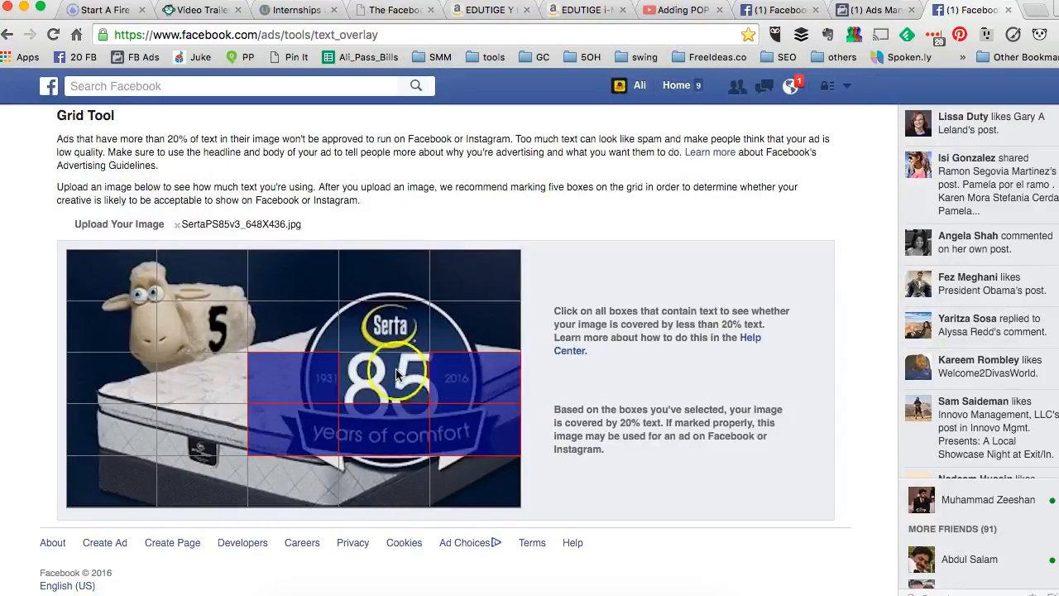
{"action": "left_click", "coordinate": [387, 327]}
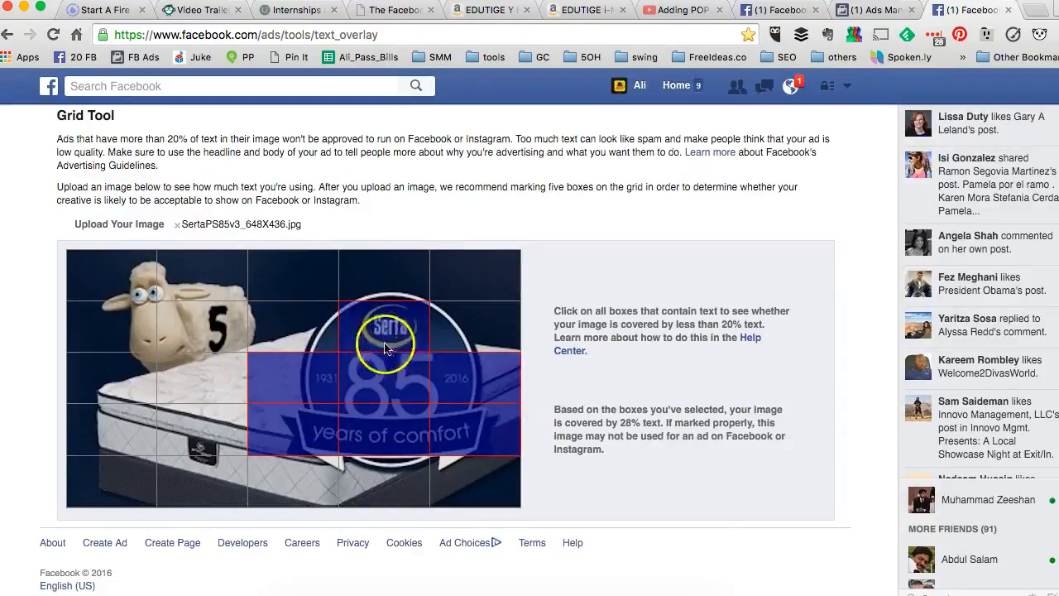
Step: Examine the Grid Tool's text coverage percentage and its verdict on using the Serta image in an ad
{"action": "left_click", "coordinate": [652, 425]}
{"action": "left_click_drag", "start_coordinate": [640, 428], "coordinate": [622, 428]}
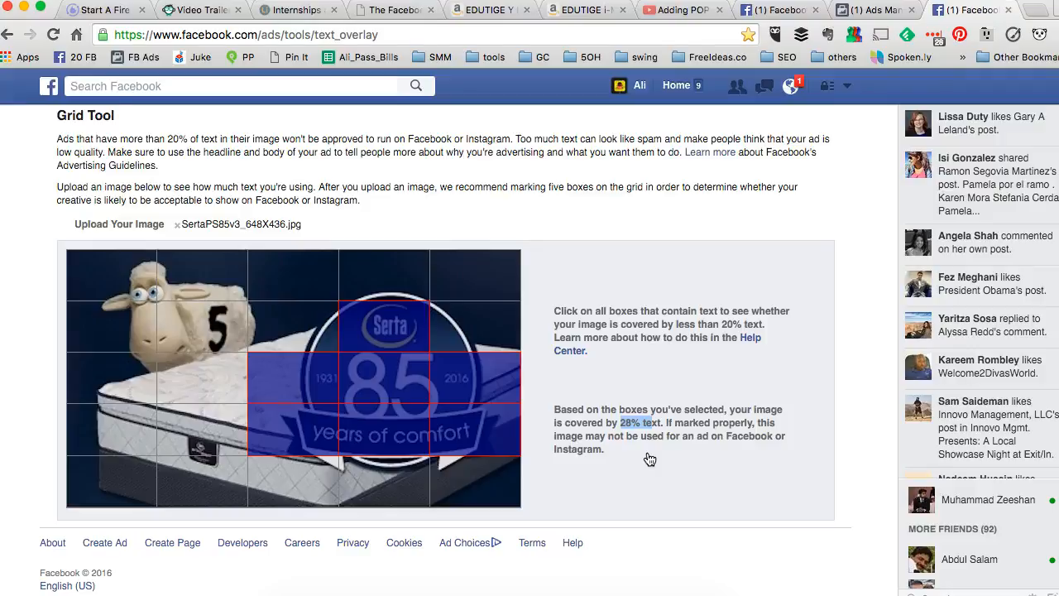
{"action": "scroll", "coordinate": [650, 459], "scroll_direction": "up", "scroll_amount": 1}
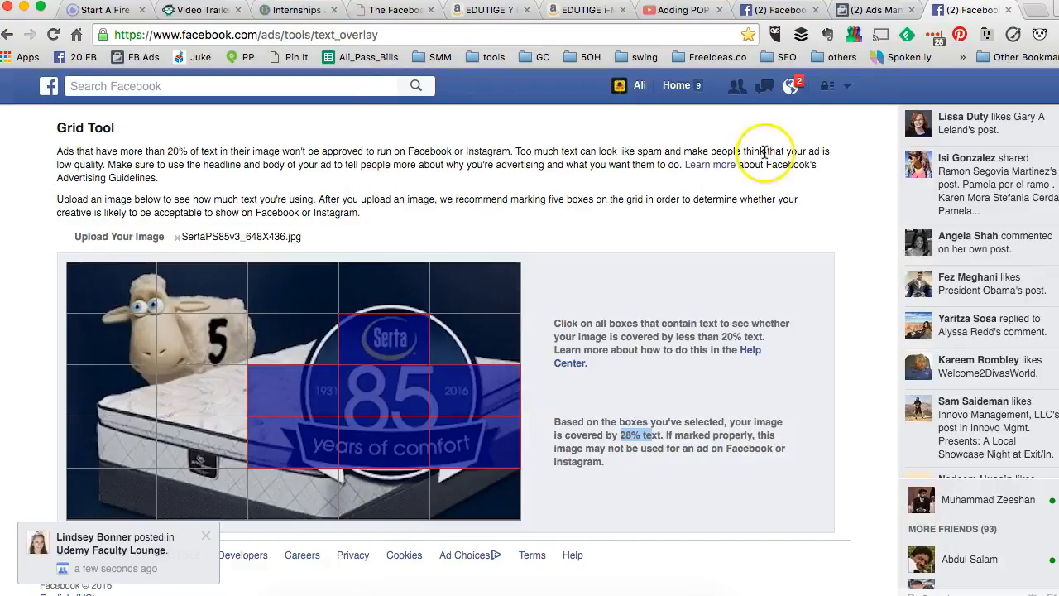
Step: Return to the ad being created in Ads Manager and examine the image text limit and the rest of the ad setup
{"action": "left_click", "coordinate": [861, 15]}
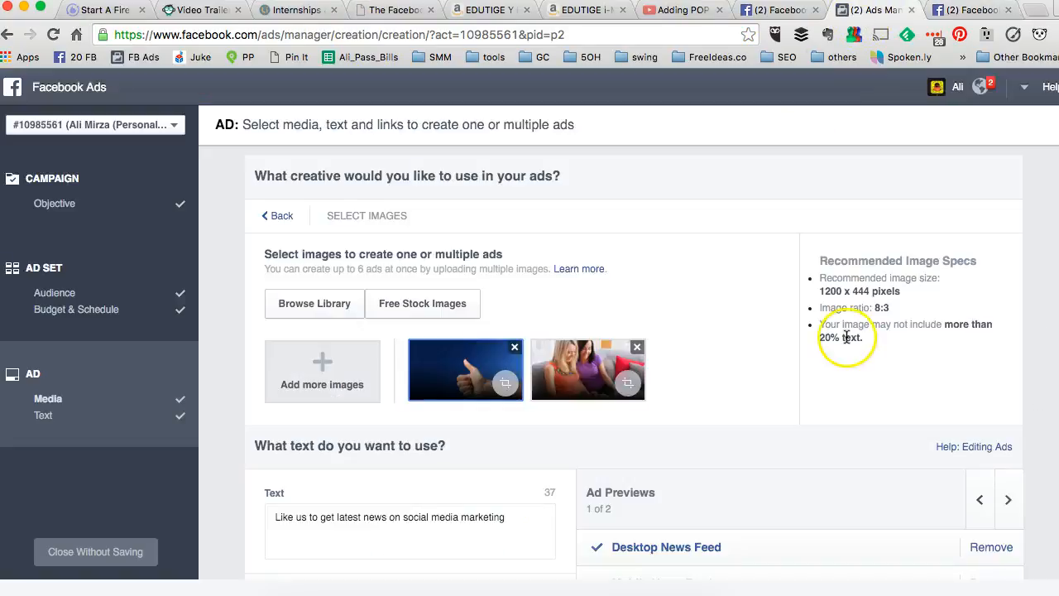
{"action": "left_click_drag", "start_coordinate": [945, 323], "coordinate": [945, 333]}
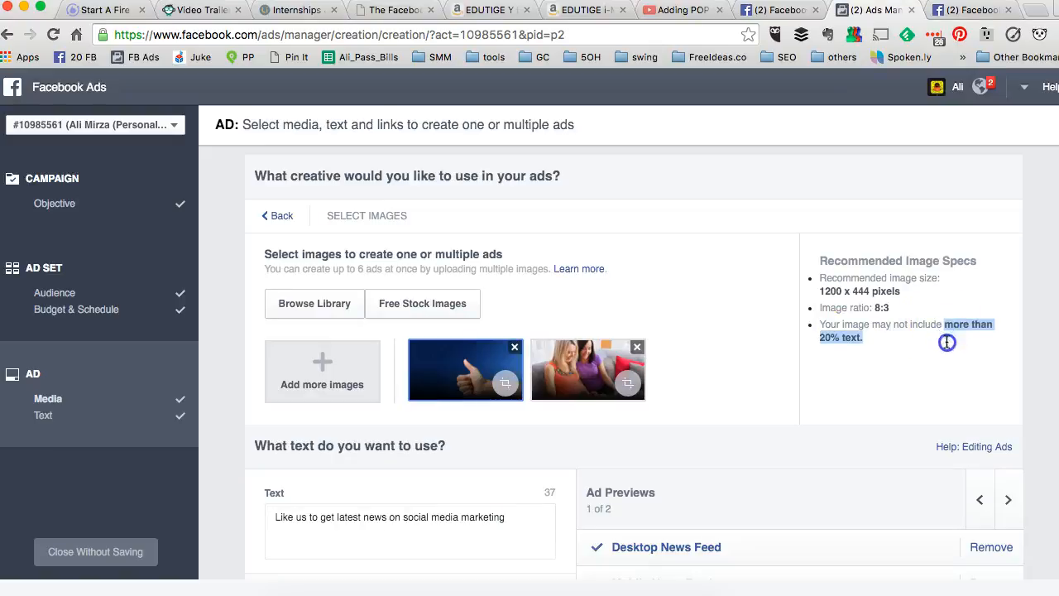
{"action": "scroll", "coordinate": [946, 342], "scroll_direction": "down", "scroll_amount": 5}
{"action": "scroll", "coordinate": [947, 341], "scroll_direction": "up", "scroll_amount": 5}
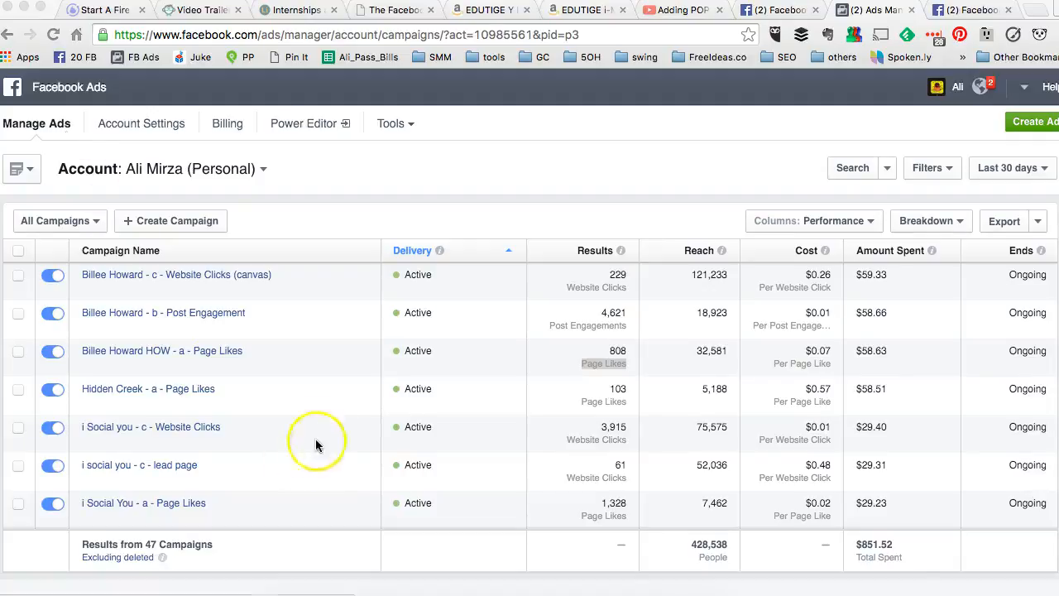
Step: Examine the page like results, cost per like and reporting date range for the "HOW - a - Page Likes" campaign
{"action": "left_click", "coordinate": [328, 362]}
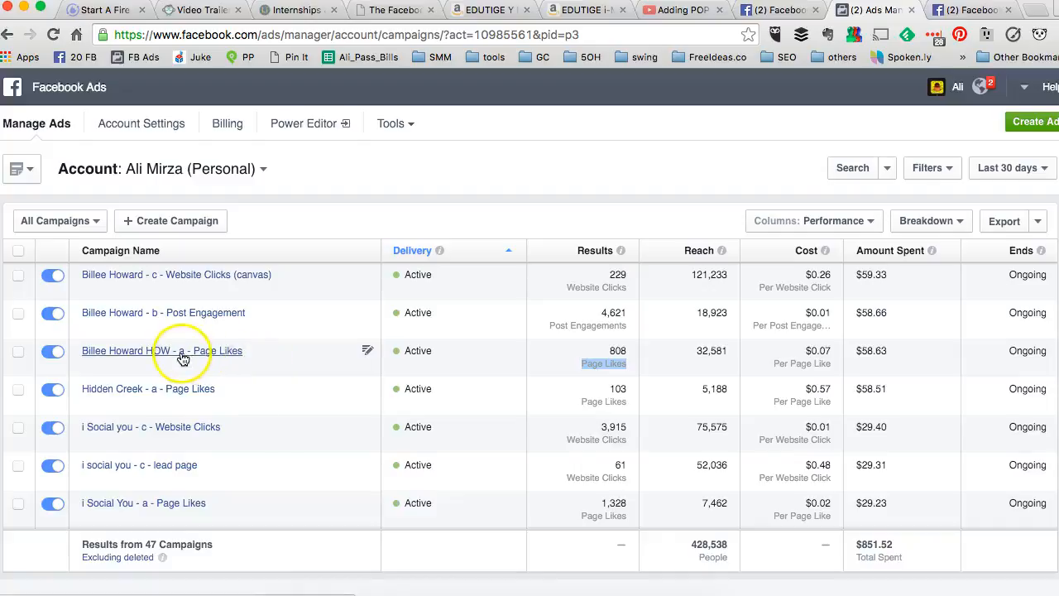
{"action": "left_click", "coordinate": [610, 364]}
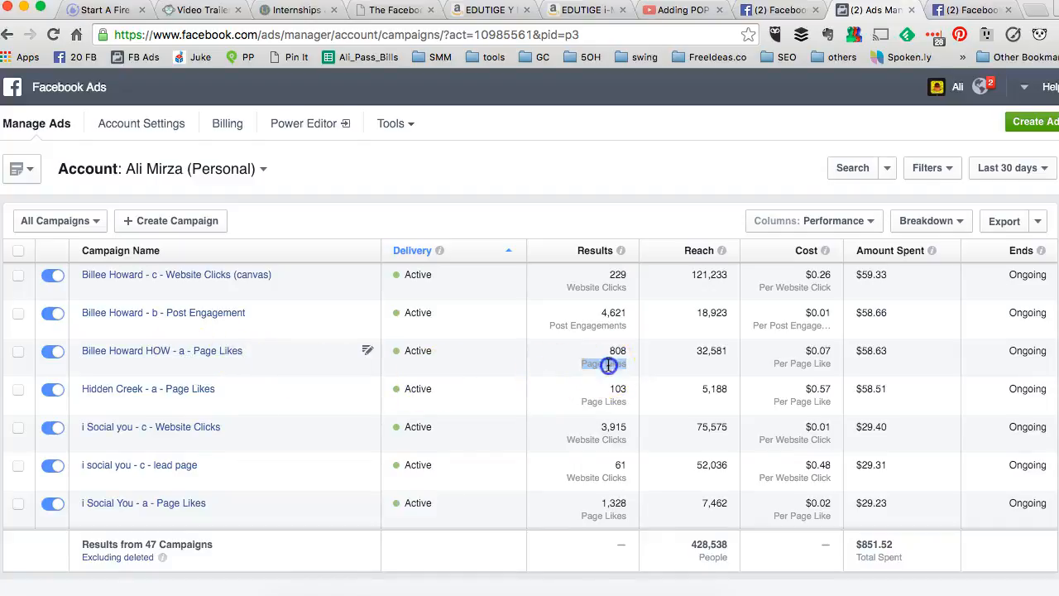
{"action": "left_click_drag", "start_coordinate": [617, 355], "coordinate": [625, 361]}
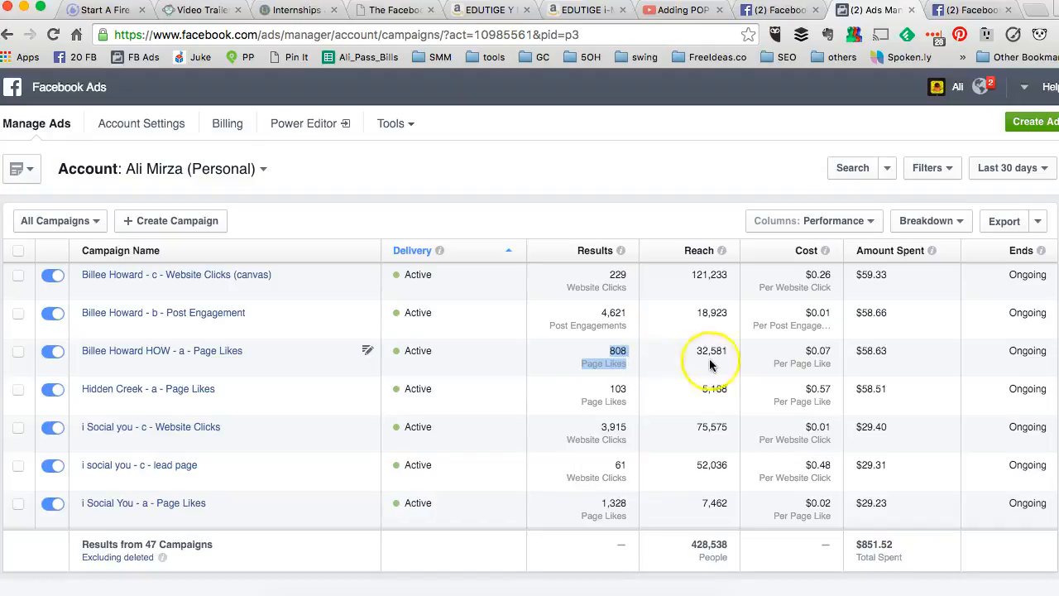
{"action": "left_click_drag", "start_coordinate": [802, 353], "coordinate": [829, 363]}
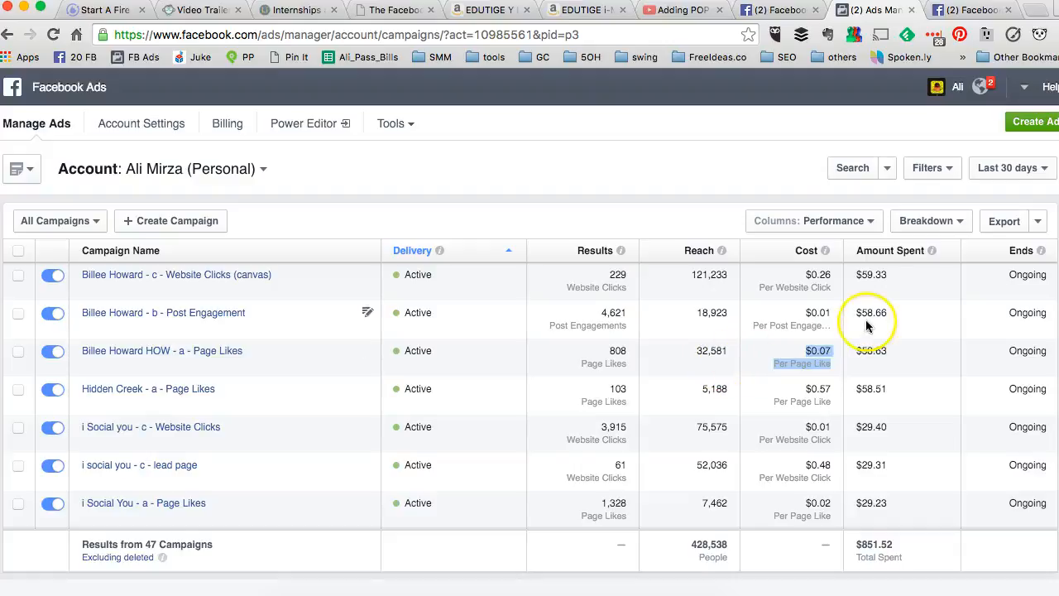
{"action": "left_click", "coordinate": [999, 174]}
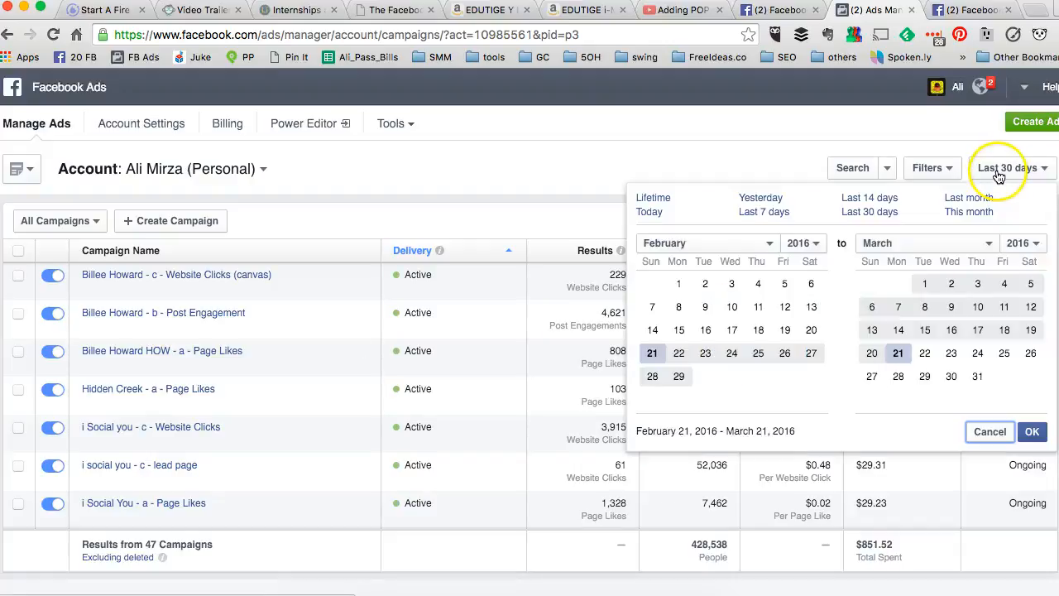
{"action": "left_click", "coordinate": [998, 174]}
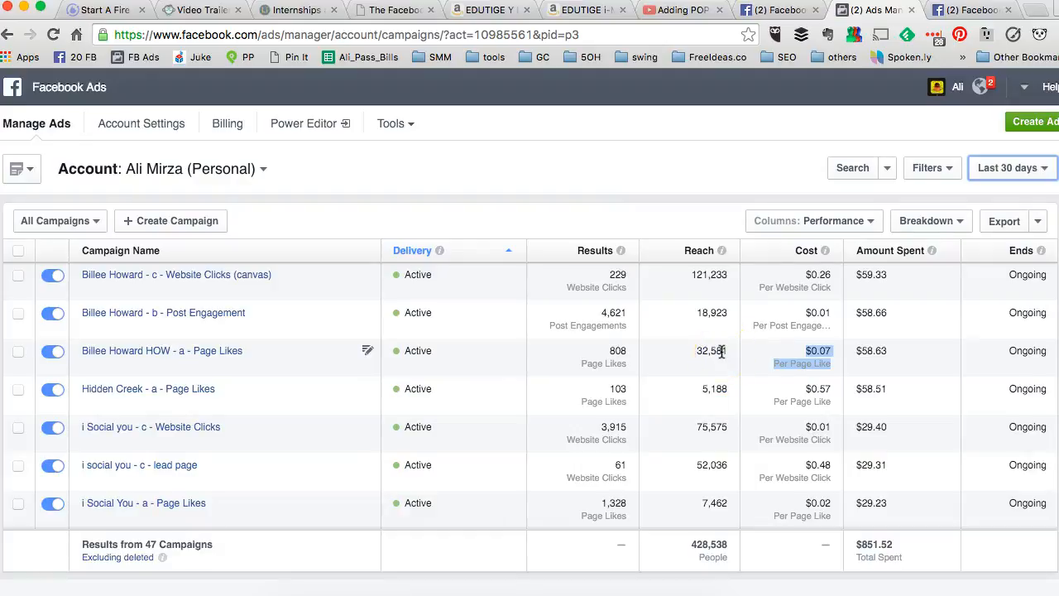
Step: Open the "HOW - a - Page Likes" campaign and examine its ad set's daily budget and schedule
{"action": "left_click", "coordinate": [229, 354]}
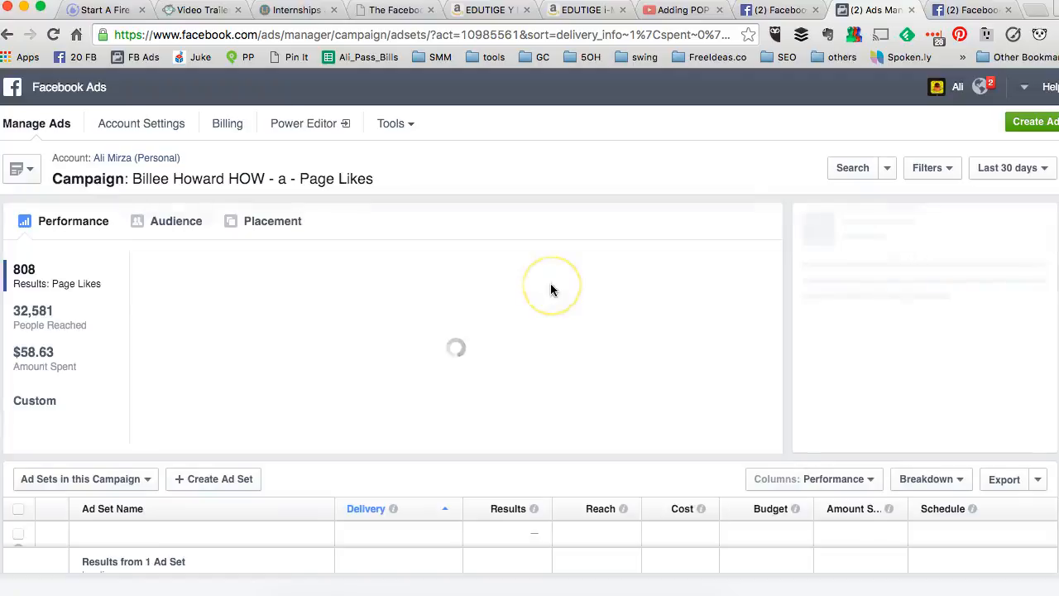
{"action": "scroll", "coordinate": [551, 290], "scroll_direction": "down", "scroll_amount": 3}
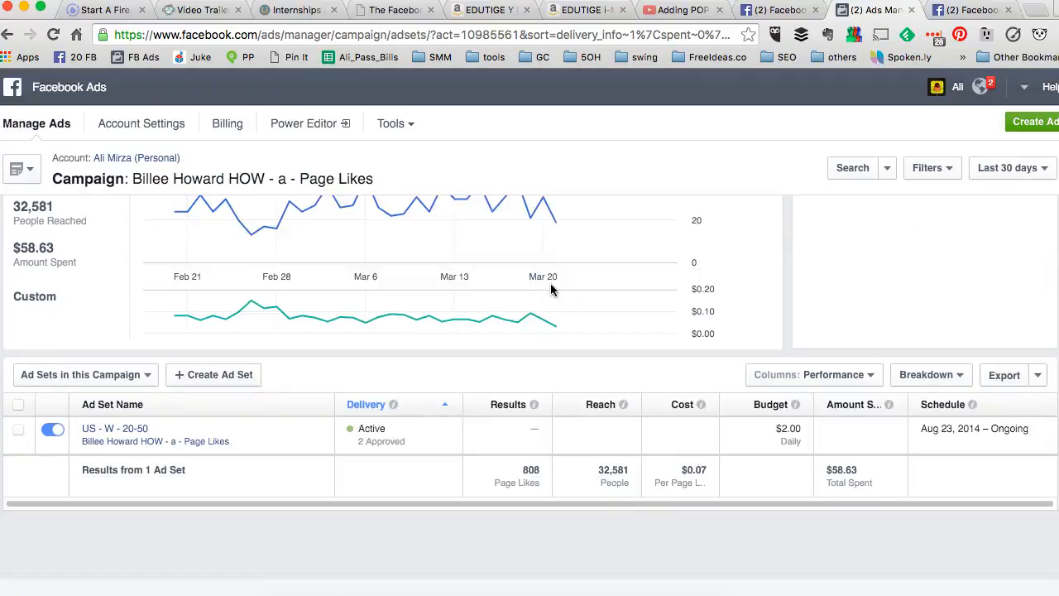
{"action": "scroll", "coordinate": [551, 290], "scroll_direction": "down", "scroll_amount": 2}
{"action": "scroll", "coordinate": [551, 289], "scroll_direction": "down", "scroll_amount": 1}
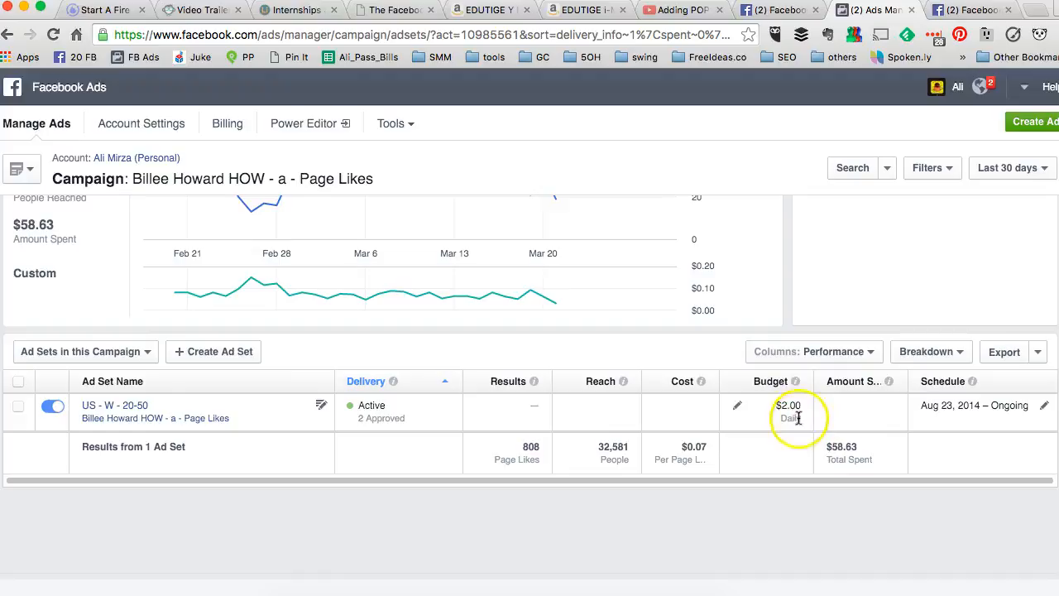
Step: Open the US - W - 20-50 ad set and reload its page
{"action": "left_click", "coordinate": [132, 407]}
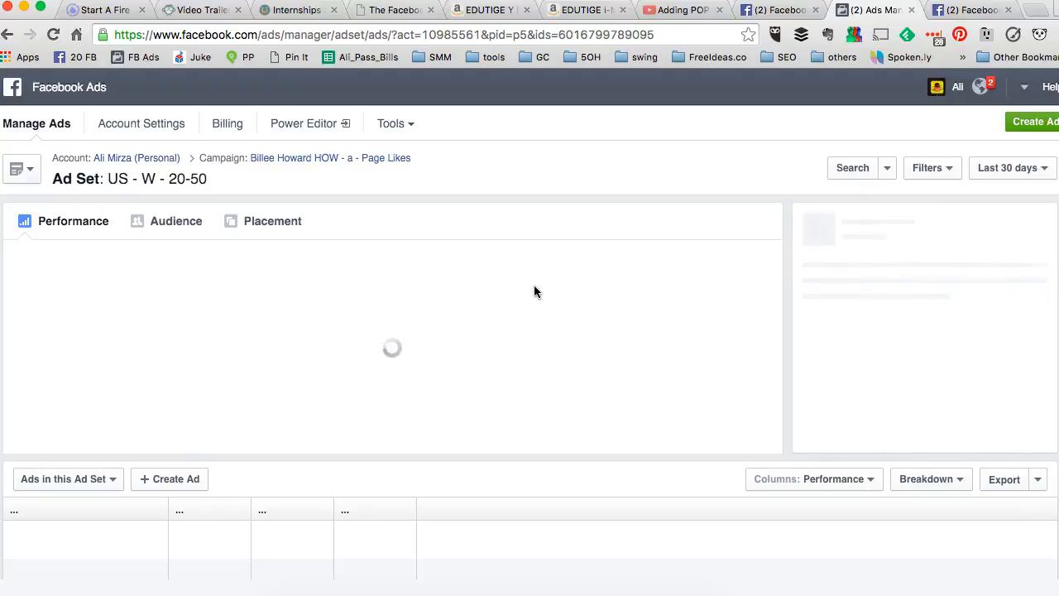
{"action": "left_click", "coordinate": [510, 275]}
{"action": "left_click", "coordinate": [534, 34]}
{"action": "key", "text": "Return"}
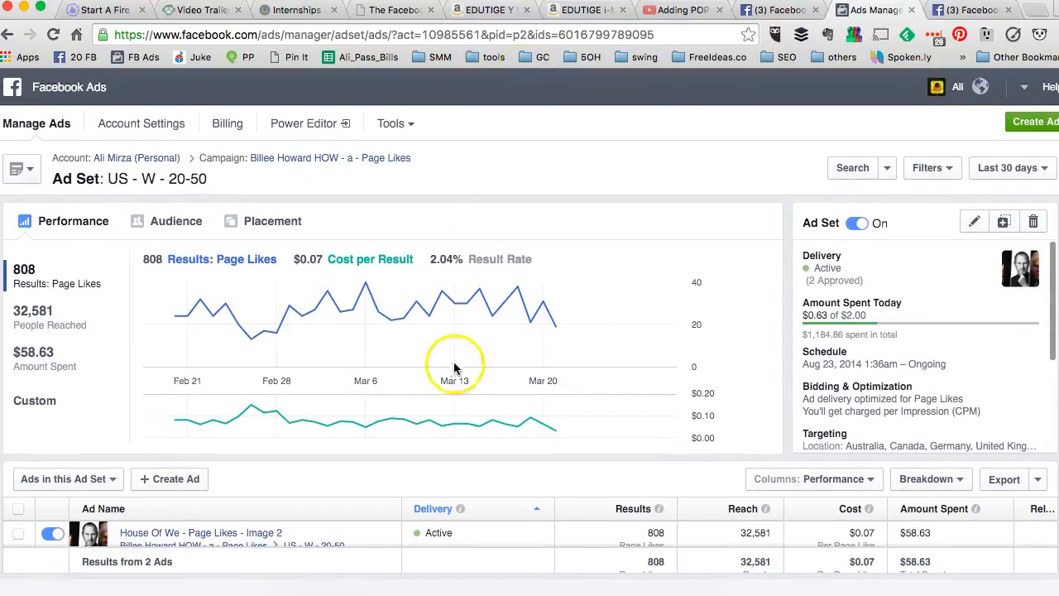
Step: Examine the ad set's two House Of We ads, including results, reach, cost, amount spent and the performance chart
{"action": "scroll", "coordinate": [454, 367], "scroll_direction": "down", "scroll_amount": 5}
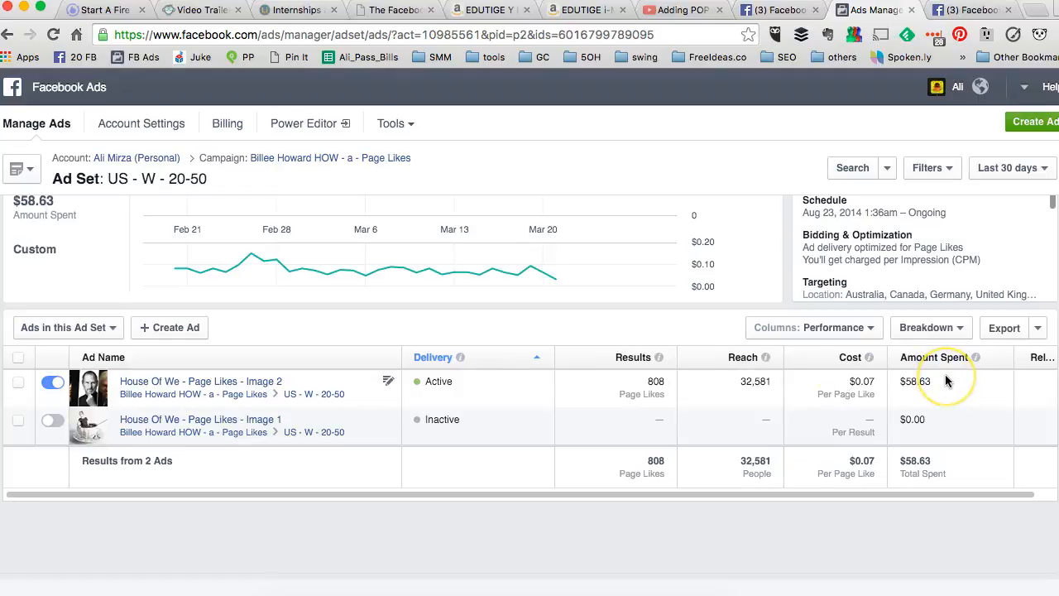
{"action": "scroll", "coordinate": [945, 377], "scroll_direction": "right", "scroll_amount": 2}
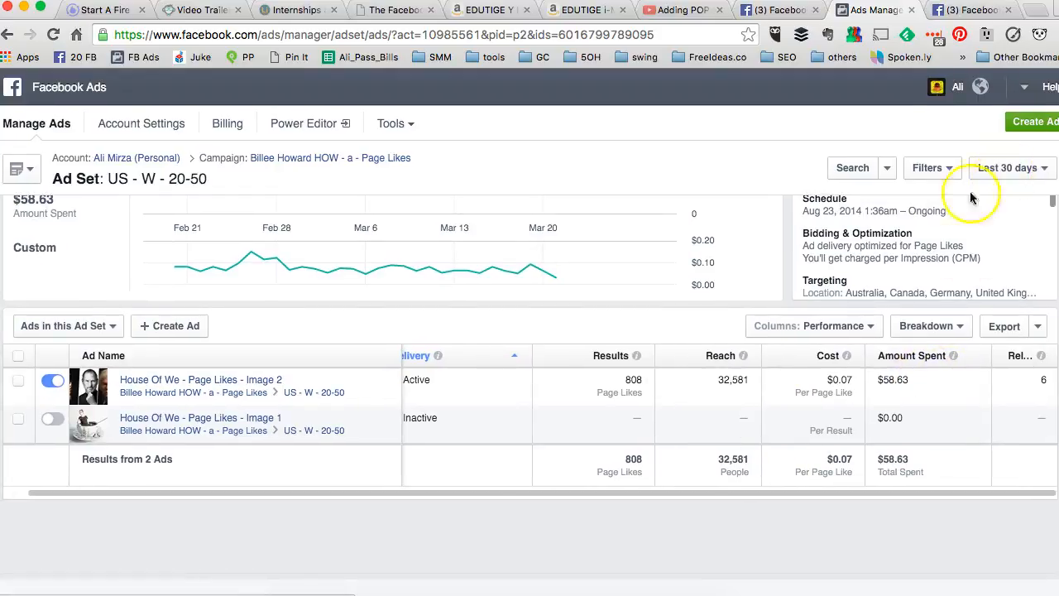
{"action": "scroll", "coordinate": [802, 322], "scroll_direction": "up", "scroll_amount": 1}
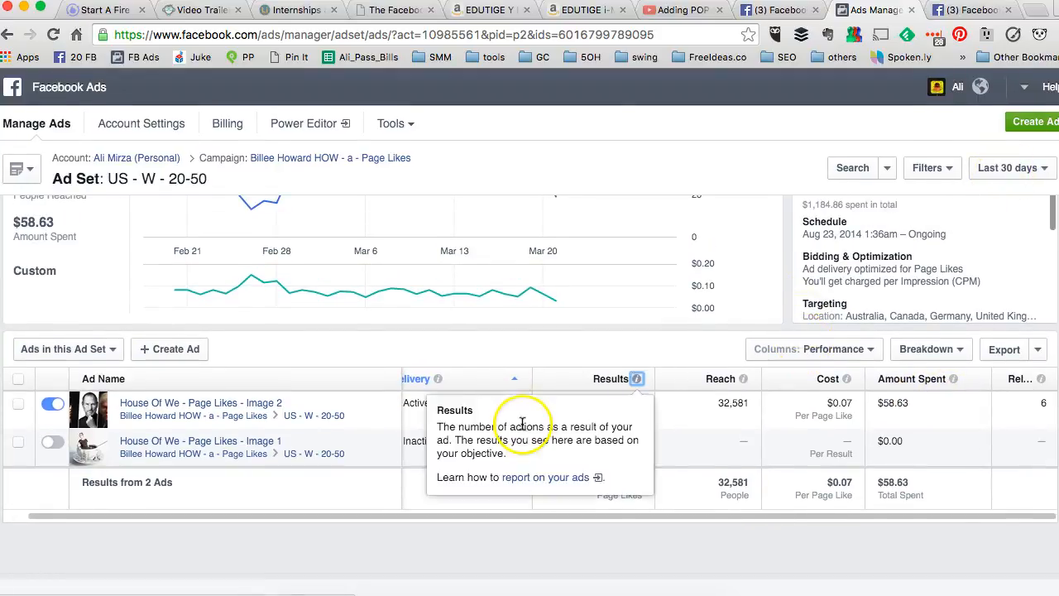
{"action": "scroll", "coordinate": [678, 318], "scroll_direction": "up", "scroll_amount": 3}
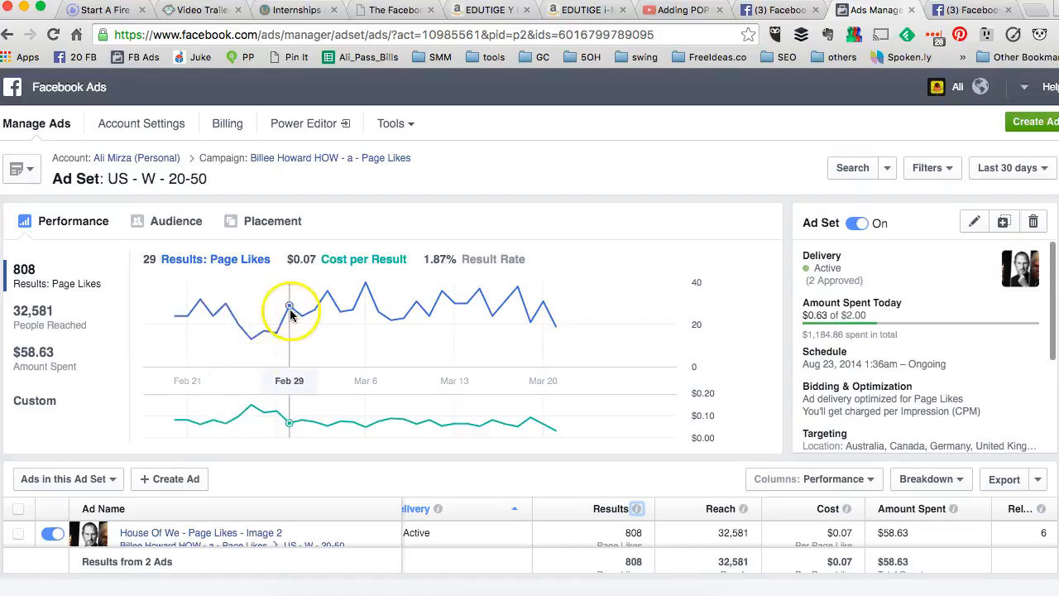
Step: Review the ad set's audience breakdown by age and gender, including the 18-24 group, and its breakdown by placement
{"action": "left_click", "coordinate": [178, 225]}
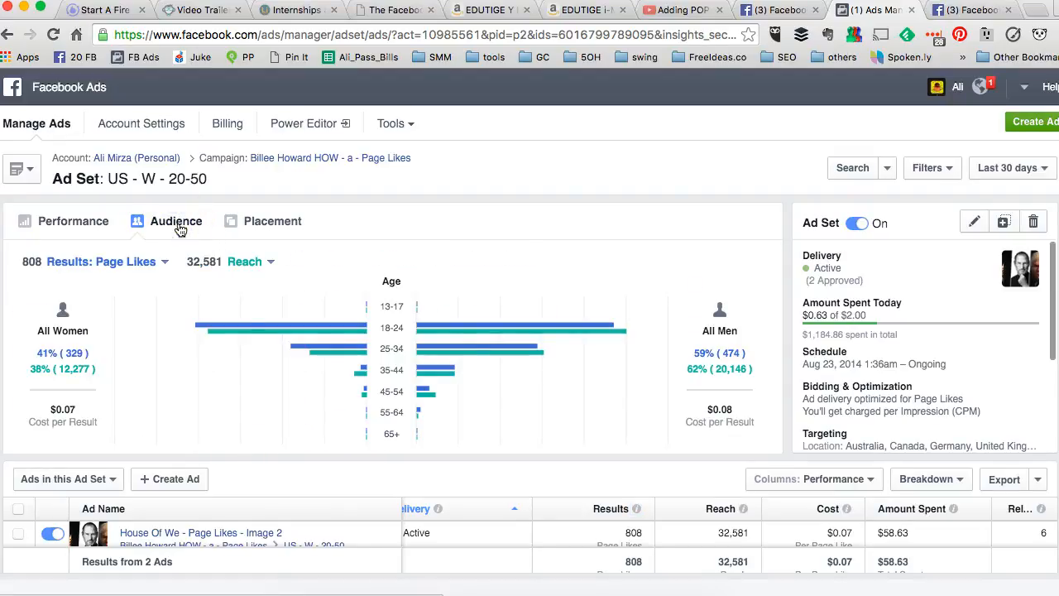
{"action": "mouse_move", "coordinate": [402, 333]}
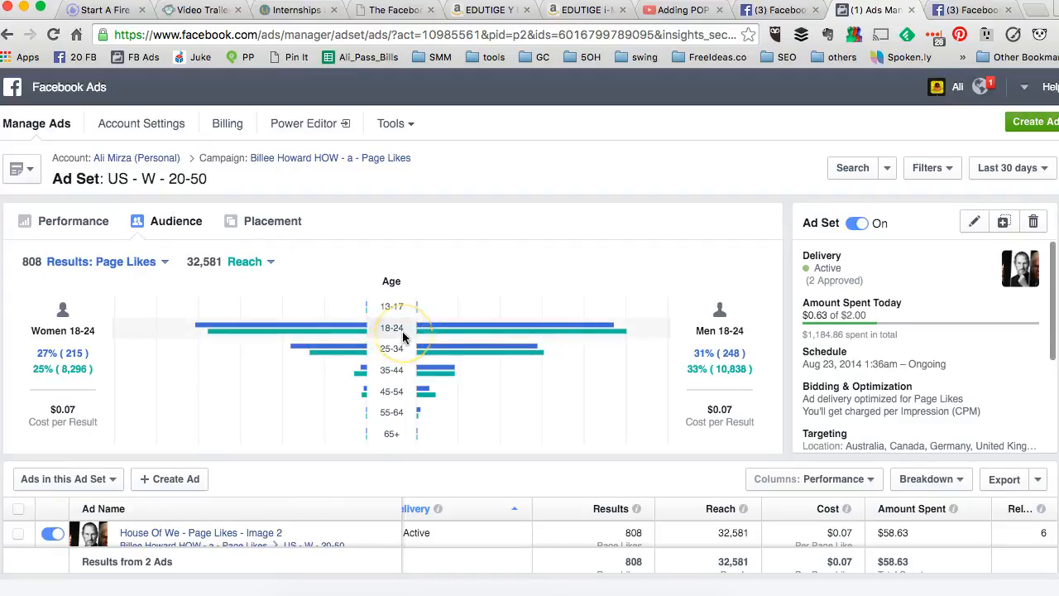
{"action": "left_click", "coordinate": [268, 234]}
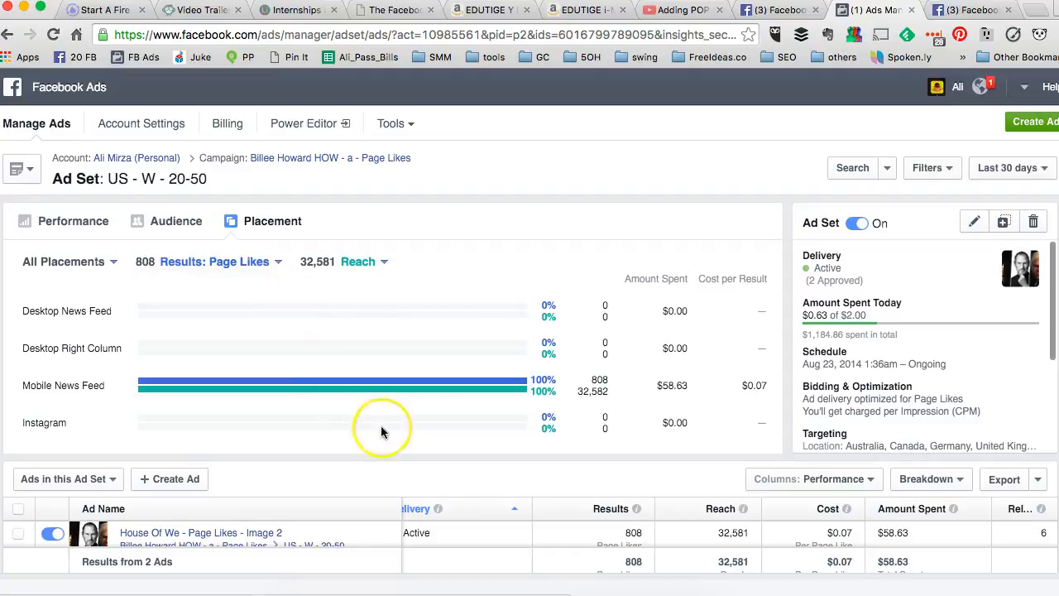